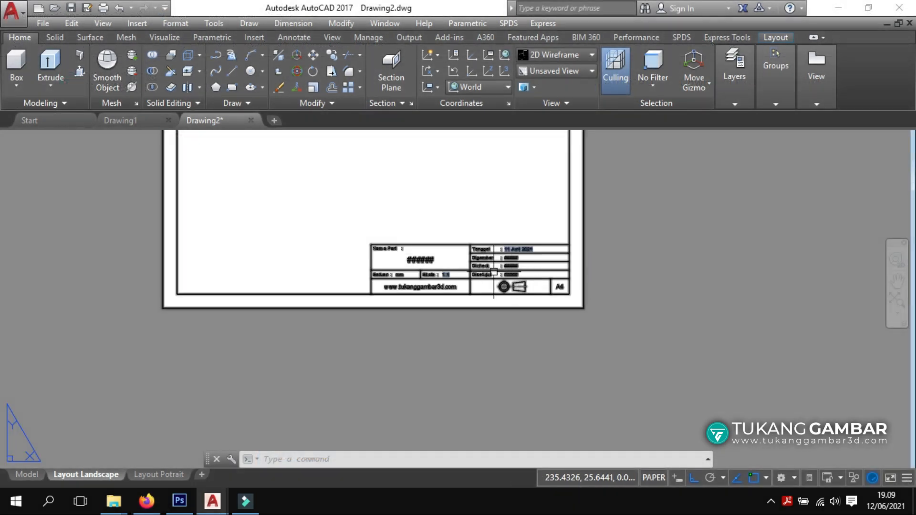
Set the title block's part name to 'Block Bearing', keeping units and scale.
scroll(494, 273, up, 5)
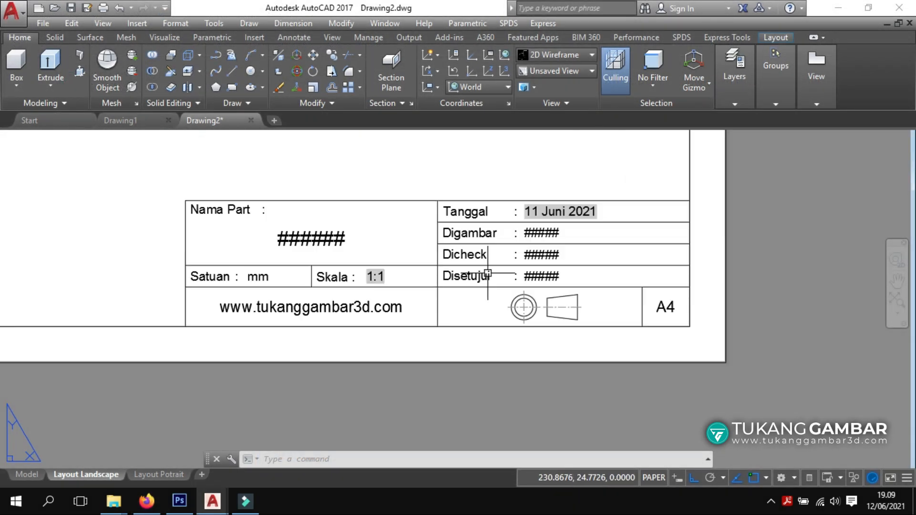
double_click(313, 251)
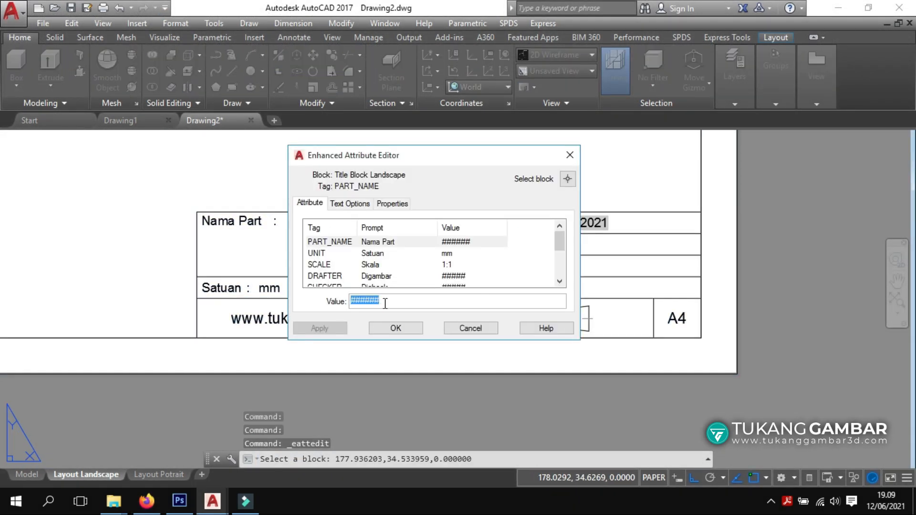
text(block B)
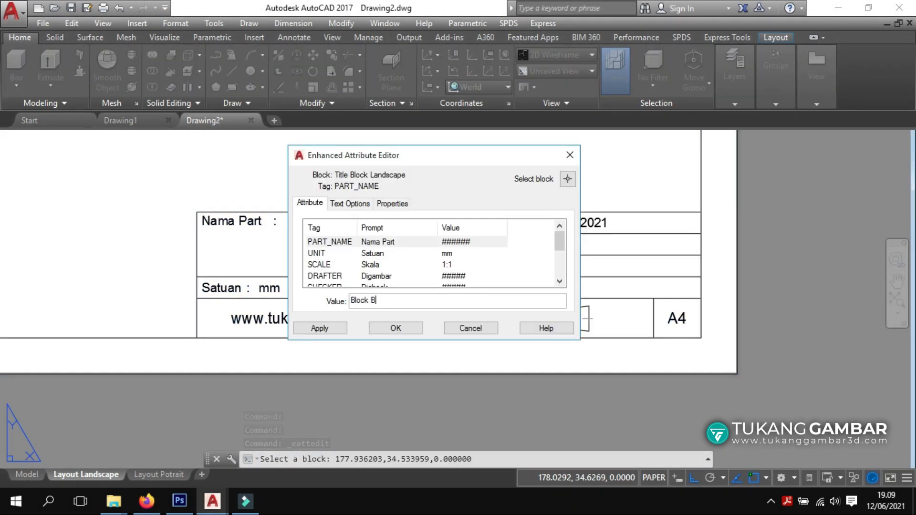
text(earing)
key(Return)
key(Return)
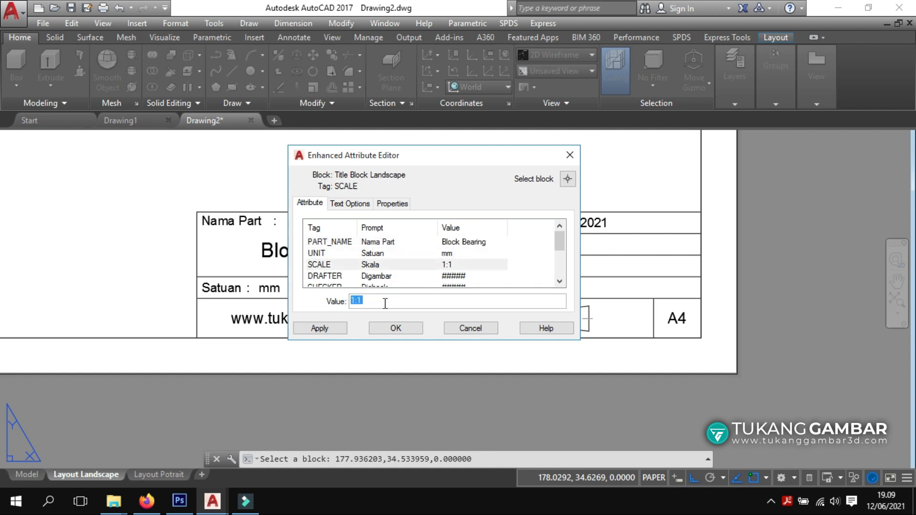
key(Return)
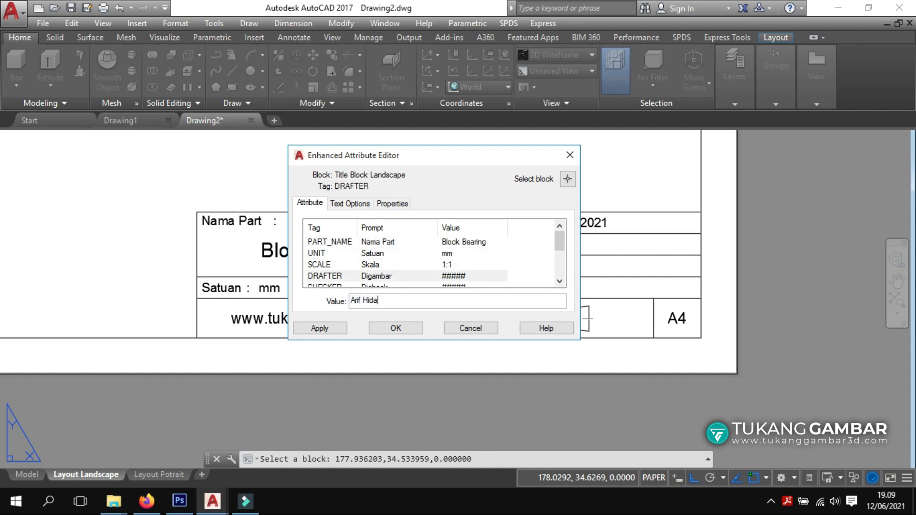
Enter the drafter's, checker's and approver's names in the title block.
key(Return)
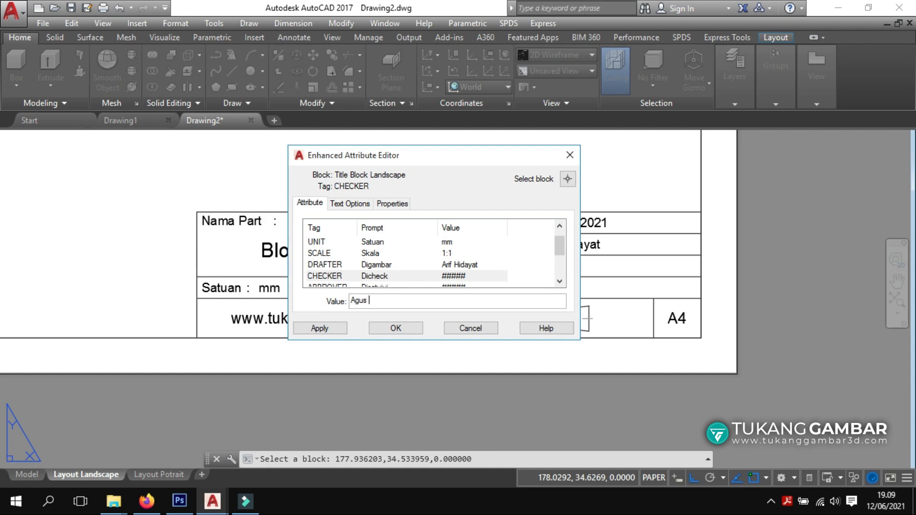
key(Return)
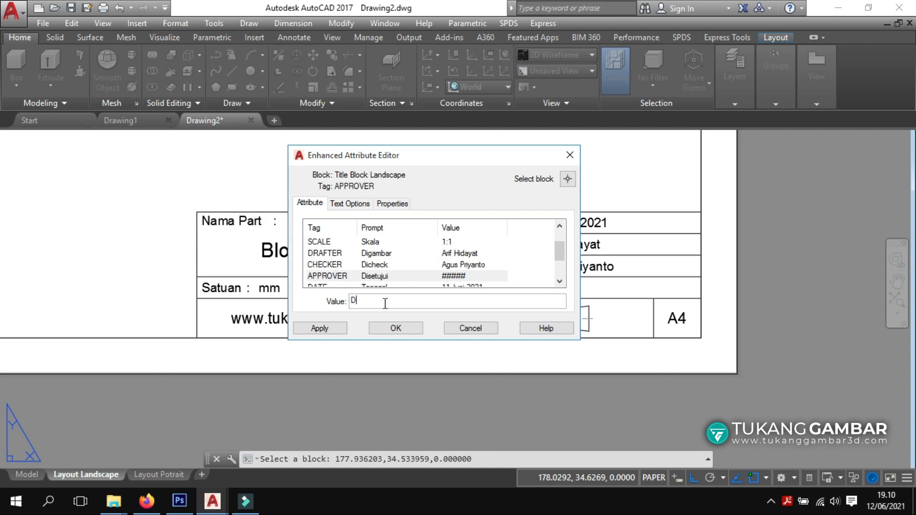
key(Return)
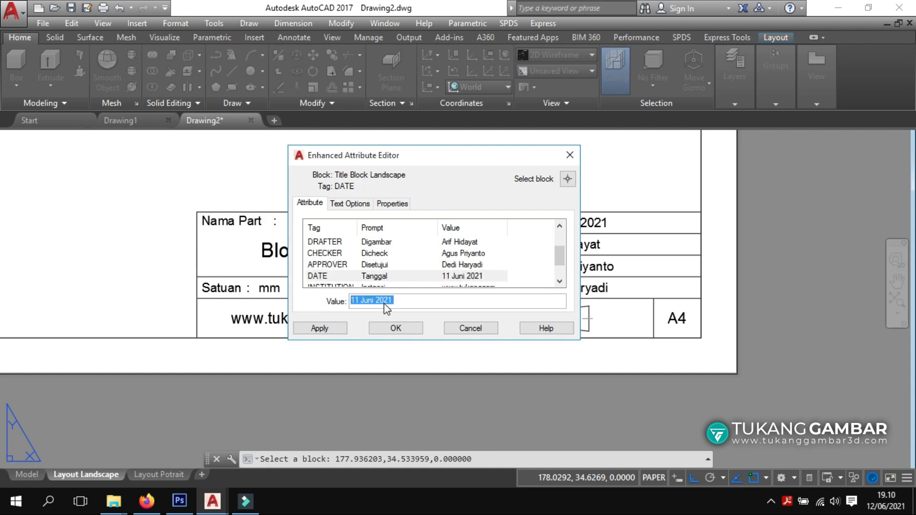
Keep the date, set the institution to 'Universitas Tukang Gambar' and apply the changes.
key(Return)
text(Universitas)
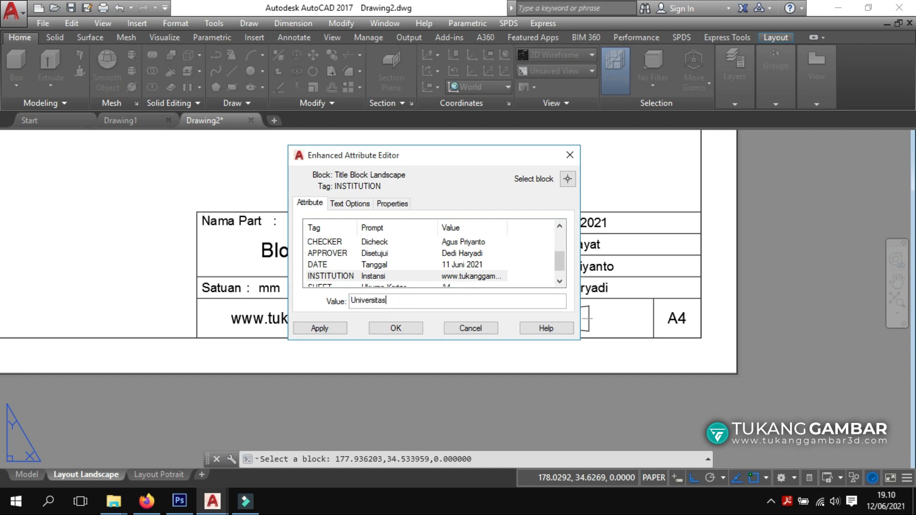
text( Tukang Gambar)
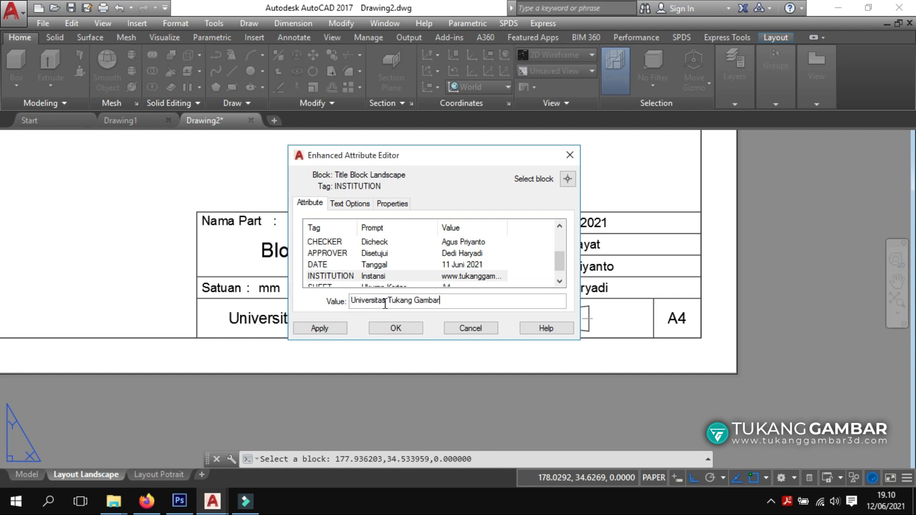
key(Return)
key(Return)
click(396, 328)
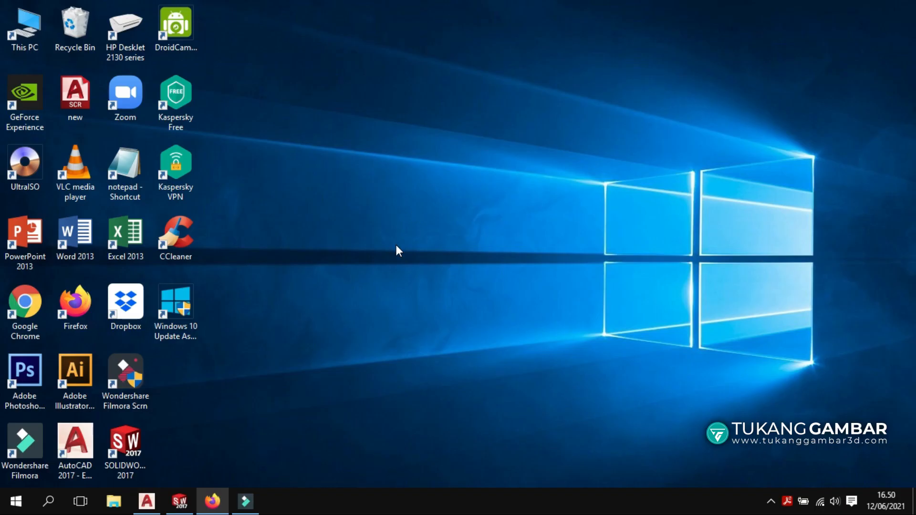
Launch Firefox from the taskbar.
click(209, 498)
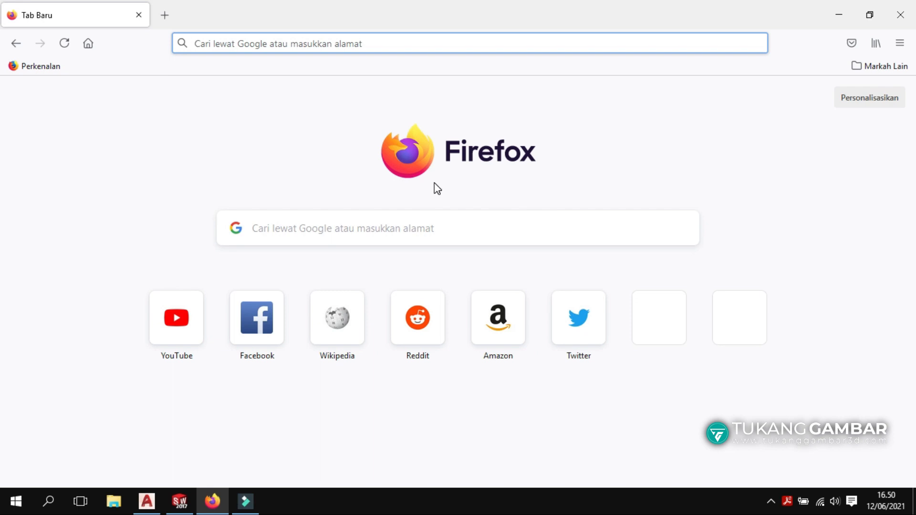
Go to tukanggambar3d.com and open its Template downloads page.
click(393, 38)
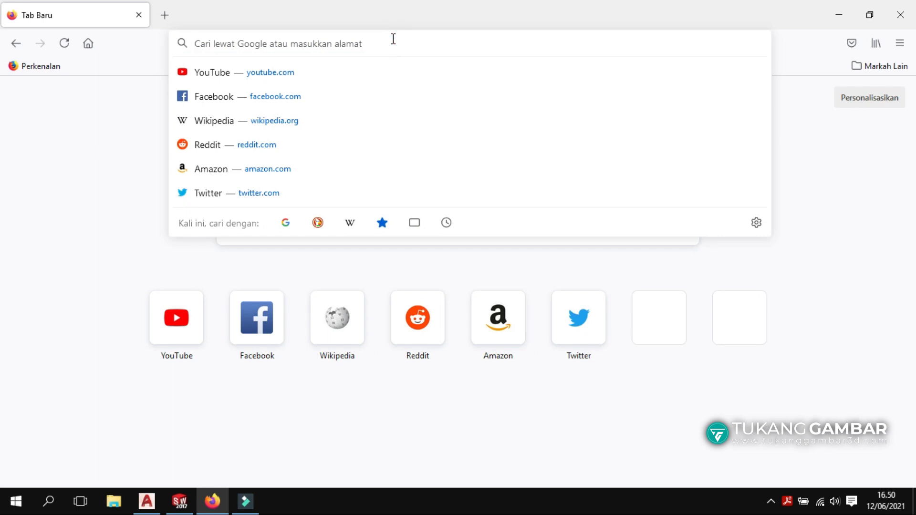
text(tu)
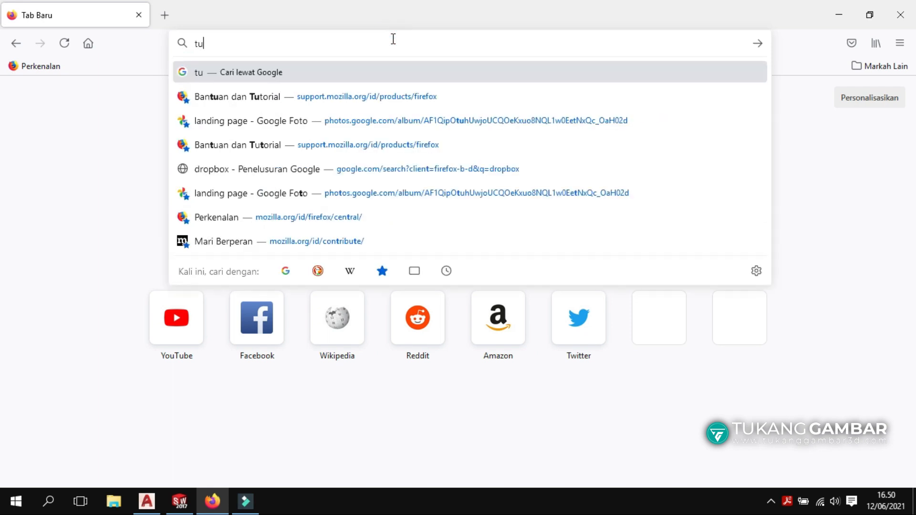
text(kanggamba)
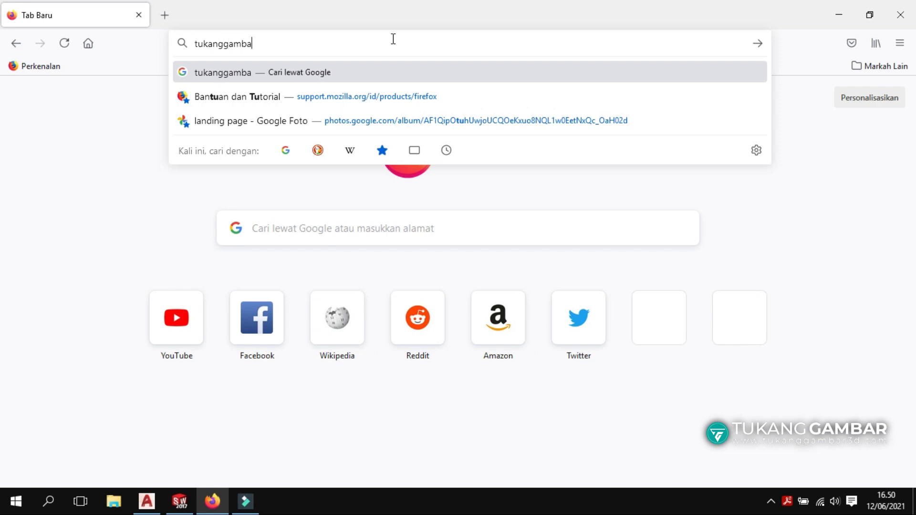
text(r3d.com)
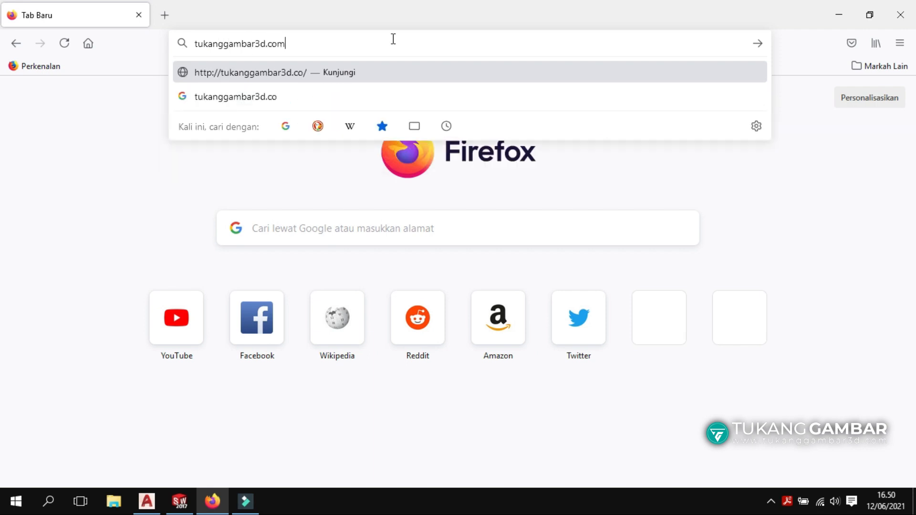
key(Return)
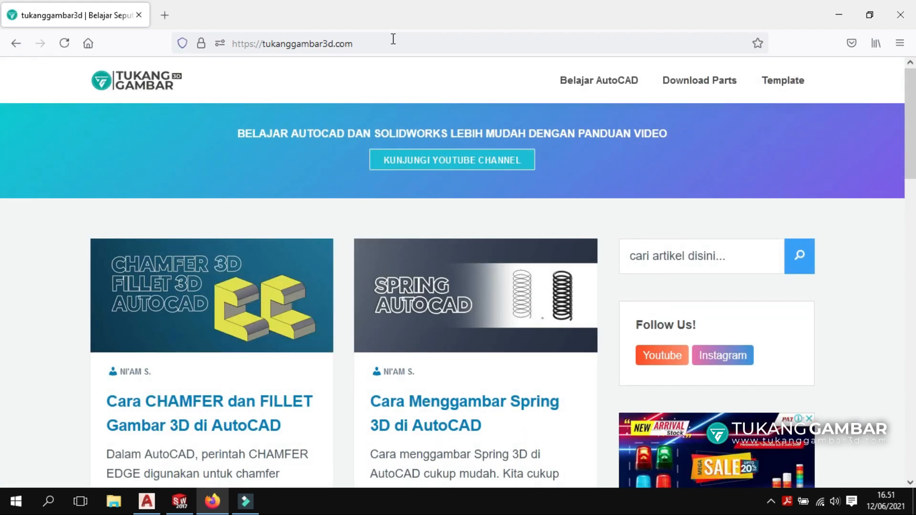
click(782, 86)
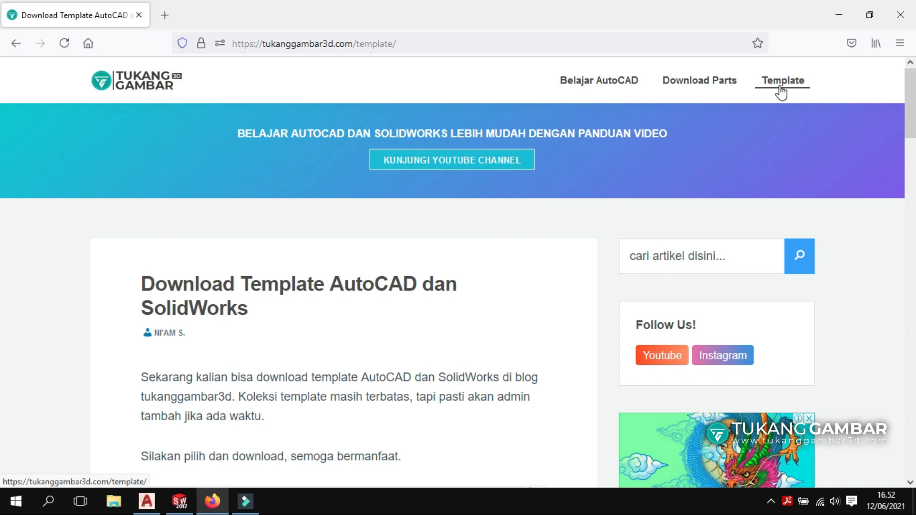
Find Template AutoCAD #01 on the Template page and follow its Download Template link.
scroll(578, 155, down, 6)
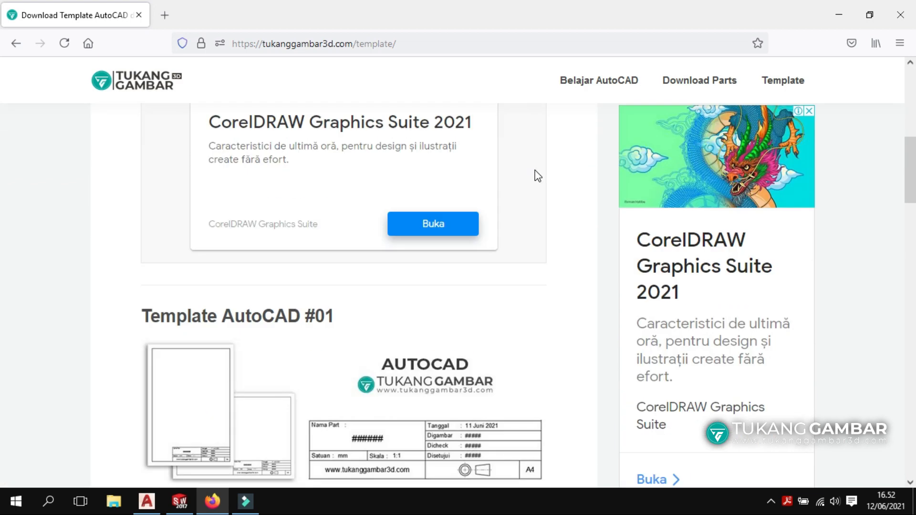
scroll(537, 175, down, 4)
scroll(439, 195, down, 4)
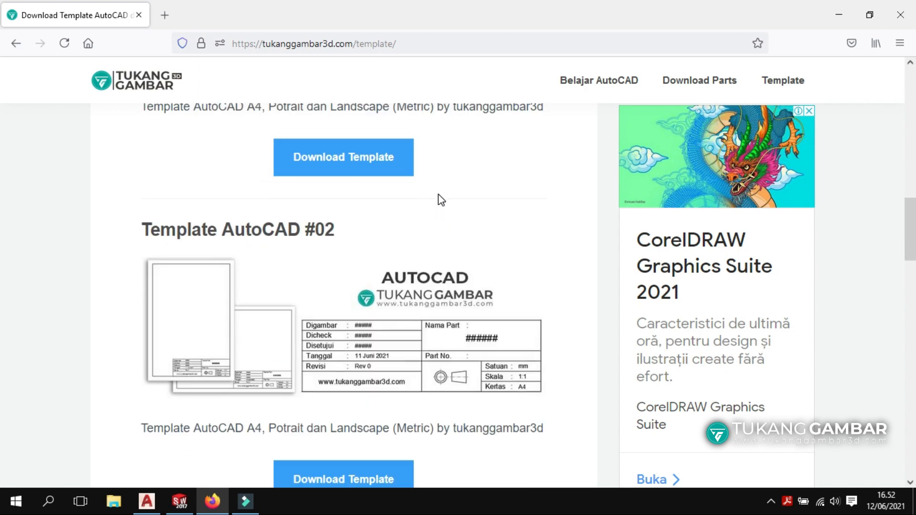
scroll(439, 198, down, 8)
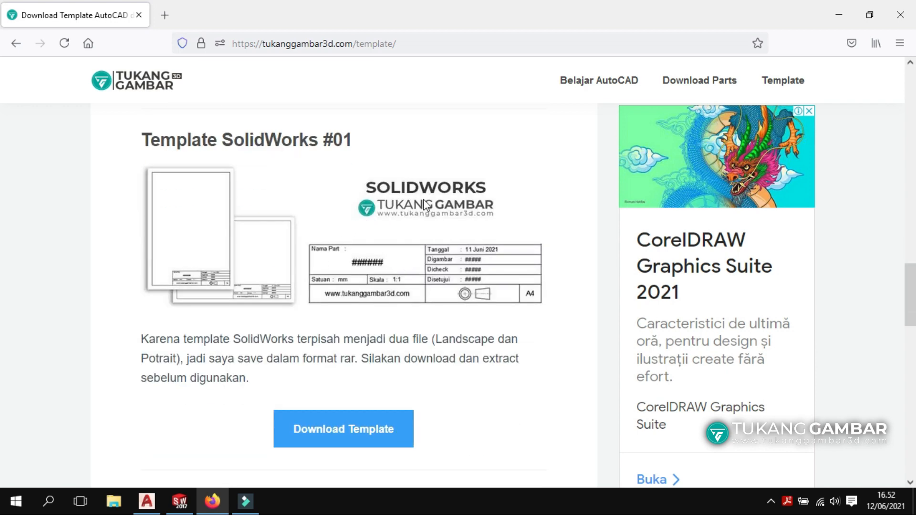
scroll(434, 194, up, 5)
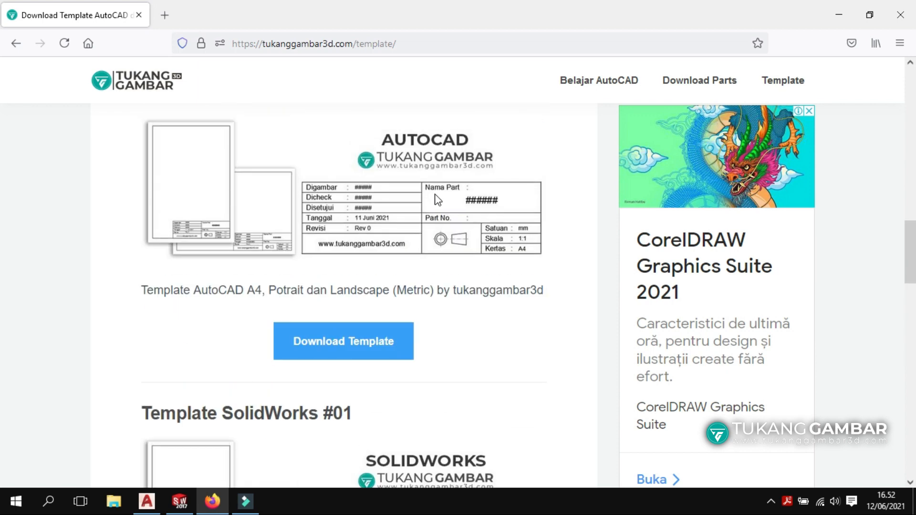
scroll(438, 199, up, 8)
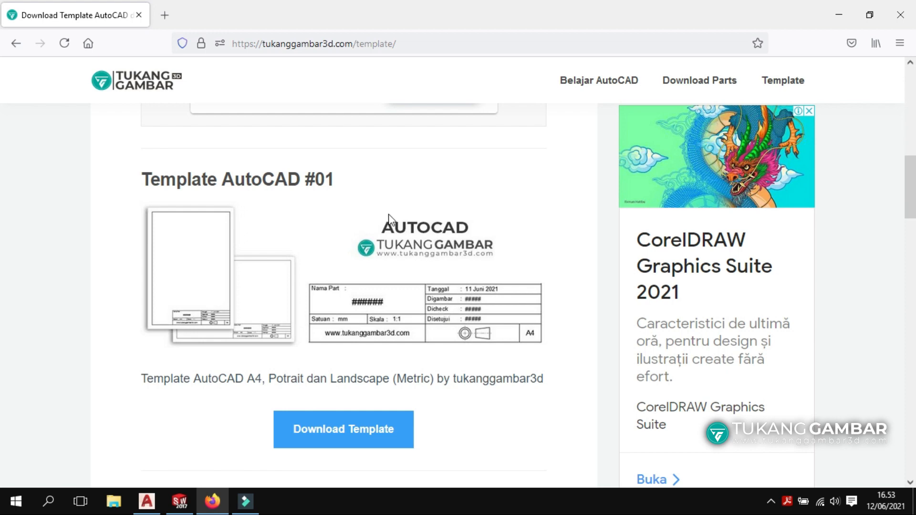
scroll(395, 214, down, 1)
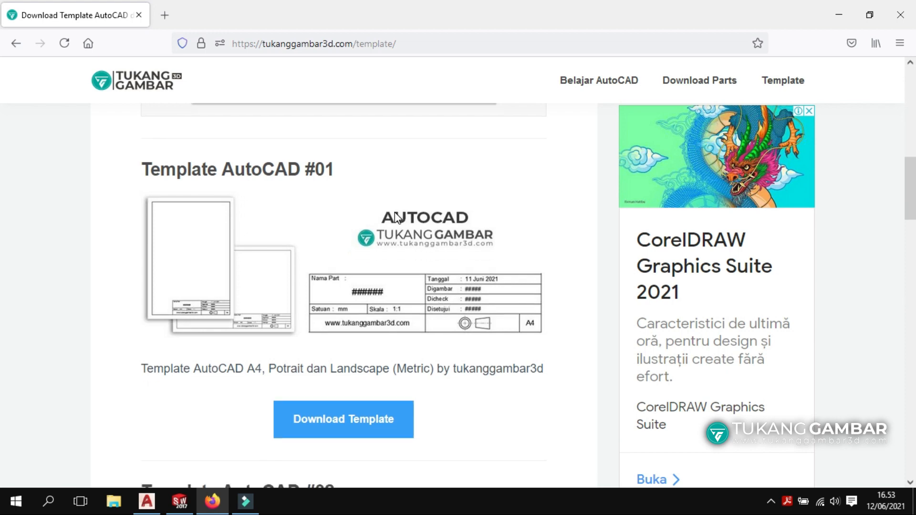
scroll(399, 215, up, 1)
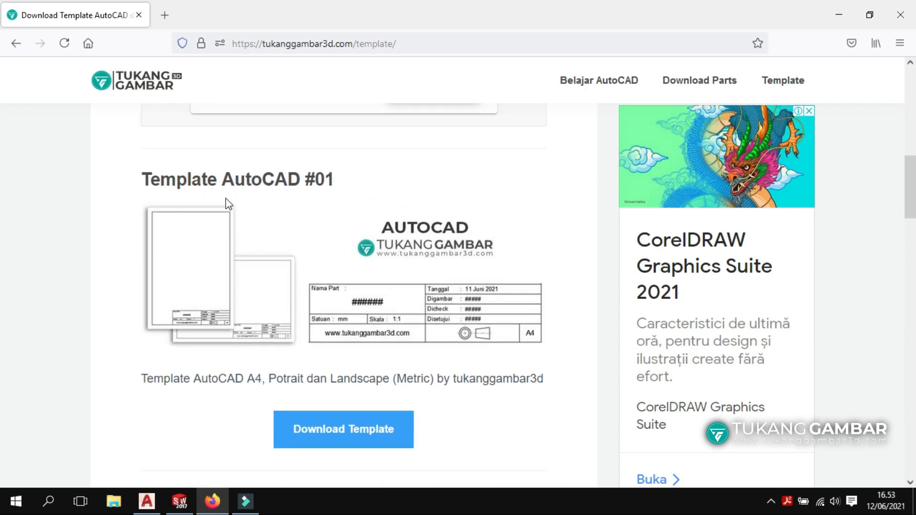
scroll(253, 202, down, 8)
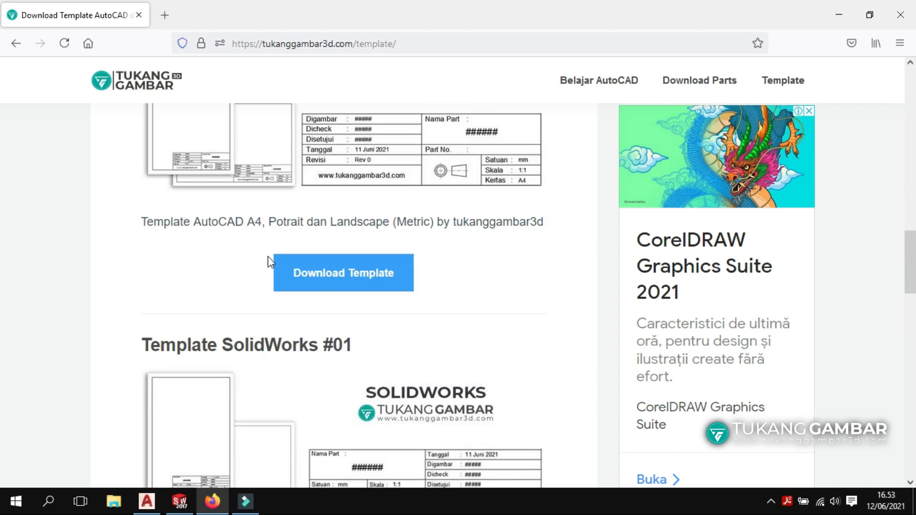
scroll(269, 260, up, 8)
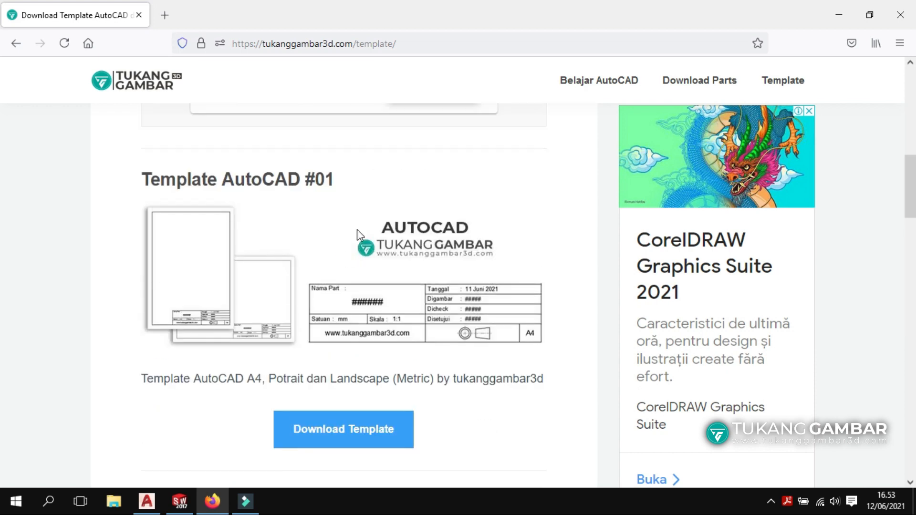
click(354, 435)
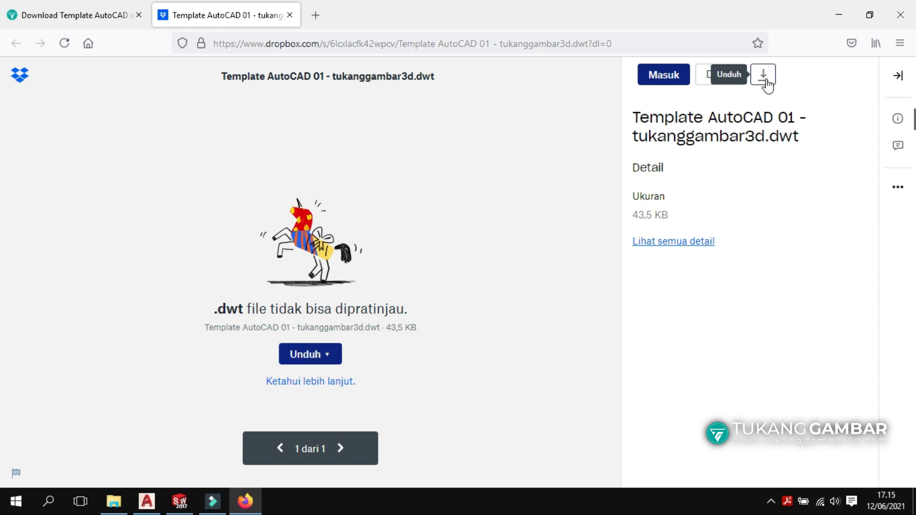
Save Template AutoCAD 01 - tukanggambar3d.dwt directly from Dropbox, then return to the template tab.
click(302, 356)
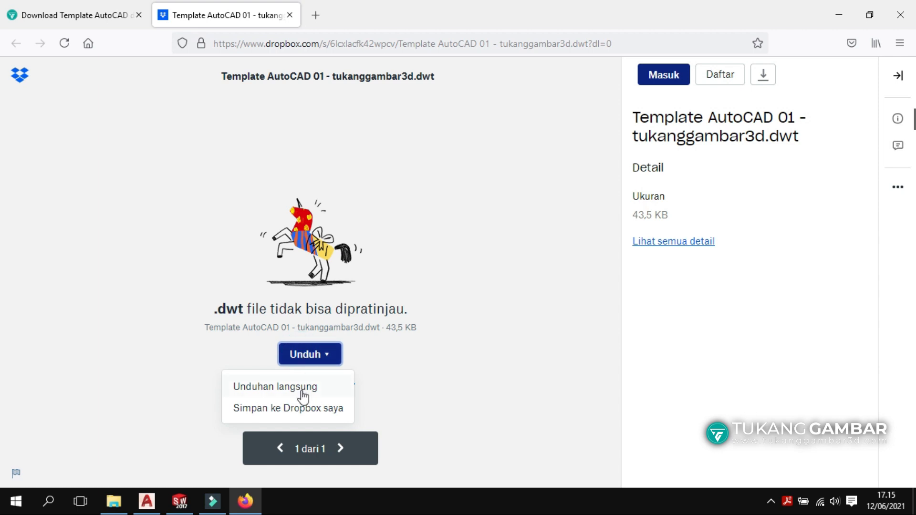
click(303, 387)
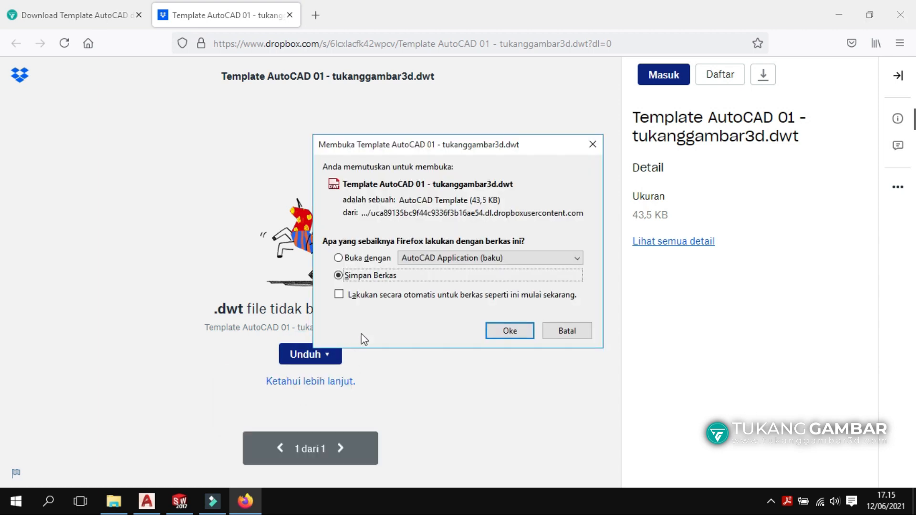
click(505, 334)
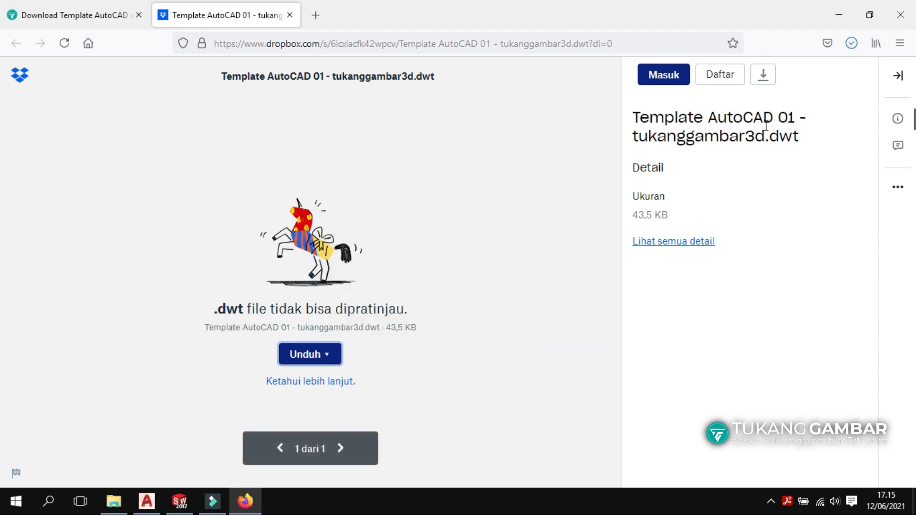
click(851, 46)
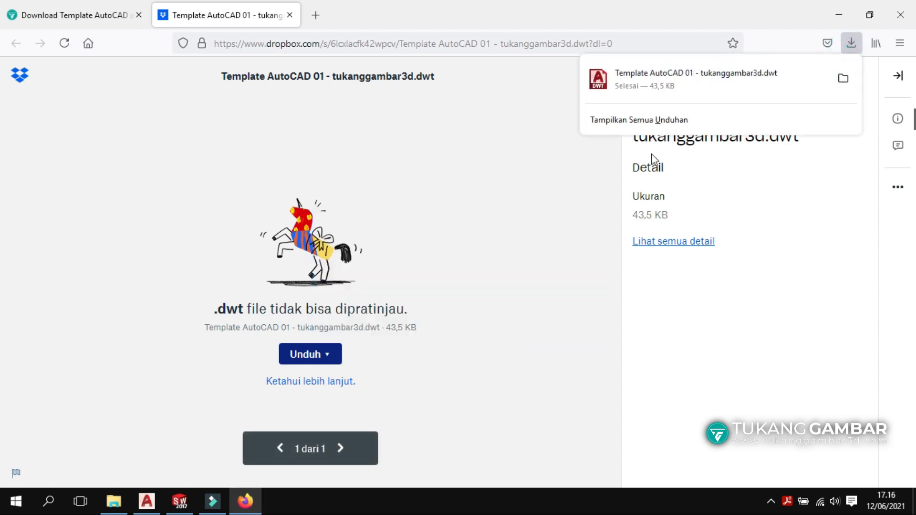
click(490, 266)
click(136, 12)
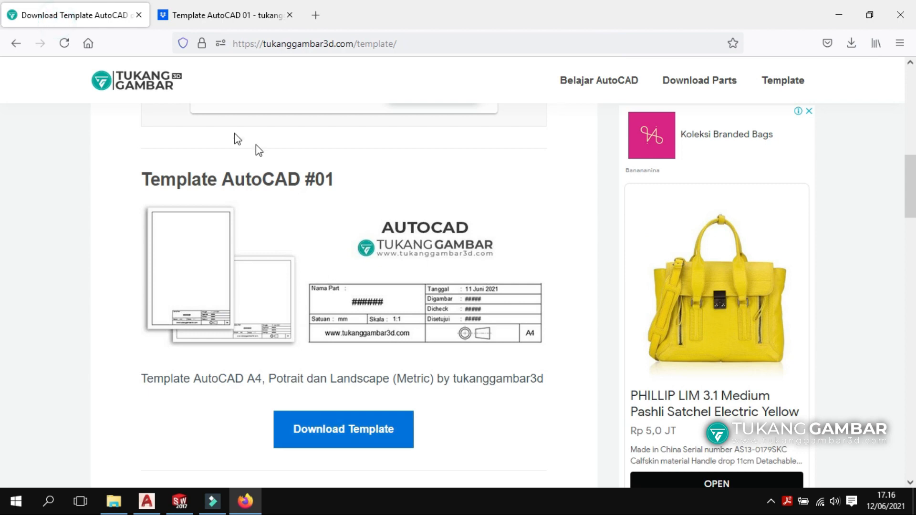
Save TSW-01 A4 - tukanggambar3d.rar from the Template SolidWorks #01 Dropbox link and check the downloads.
scroll(432, 245, down, 3)
scroll(431, 244, down, 10)
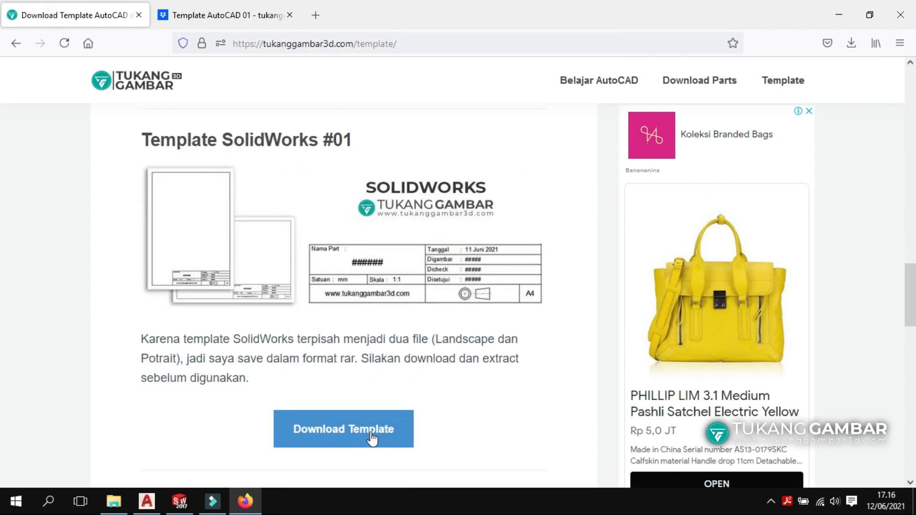
click(360, 434)
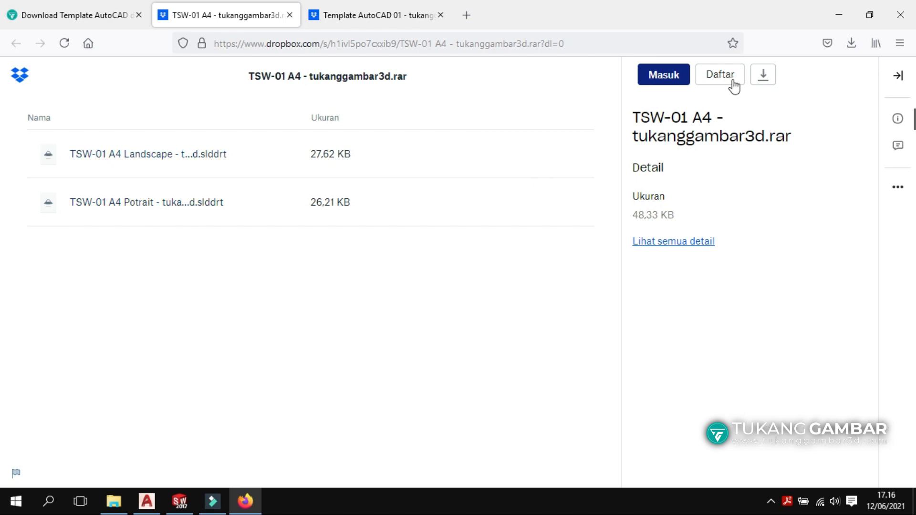
click(766, 77)
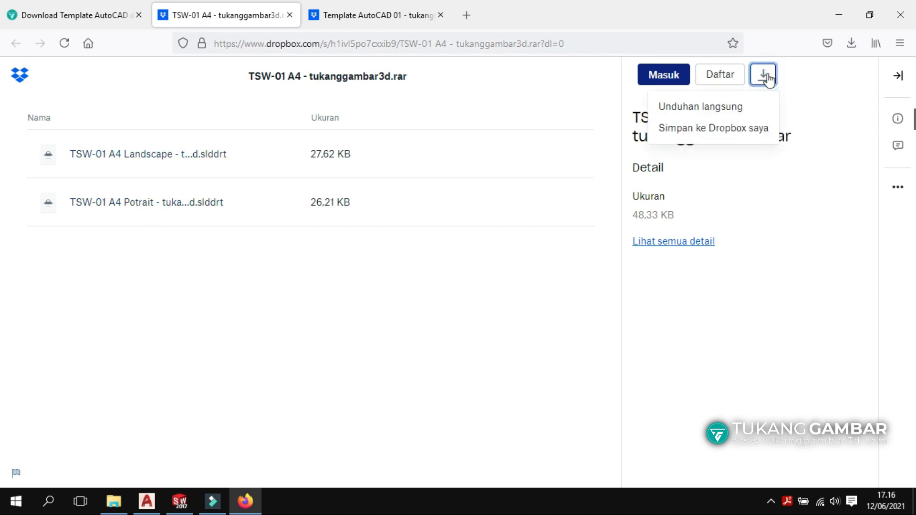
click(736, 113)
click(380, 279)
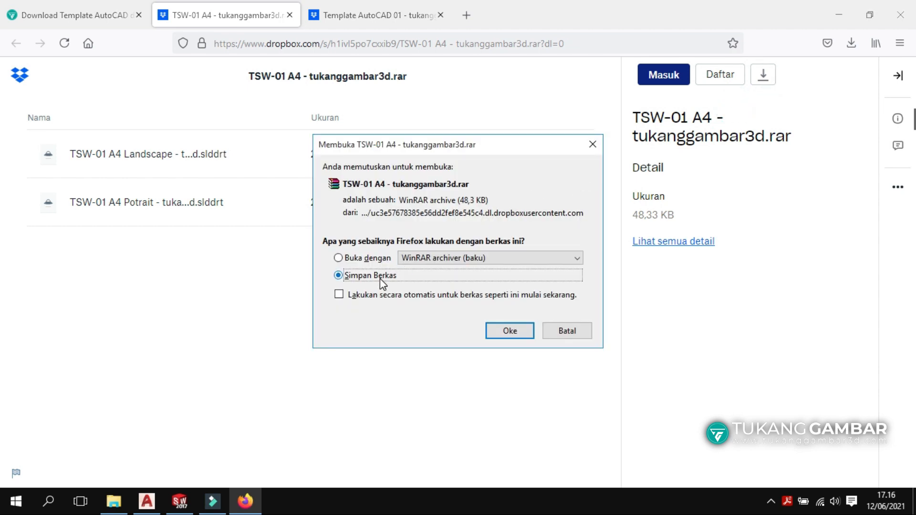
click(507, 331)
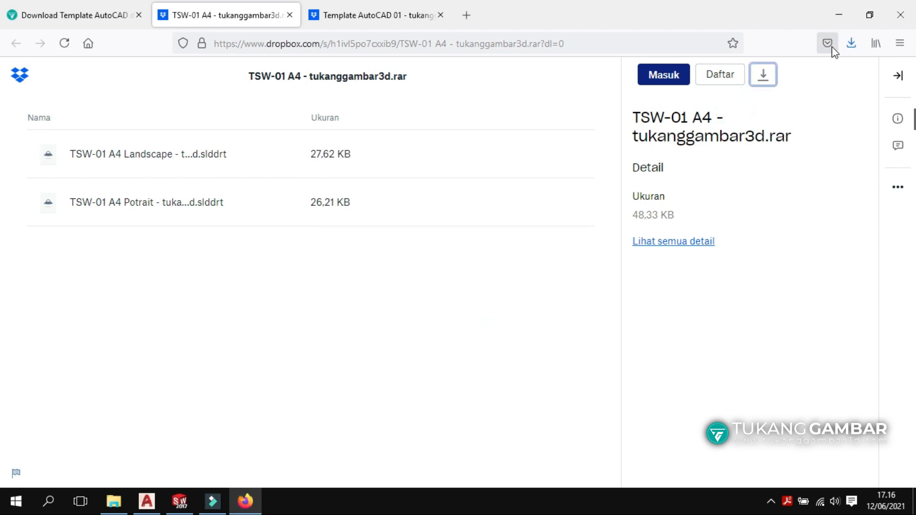
click(851, 45)
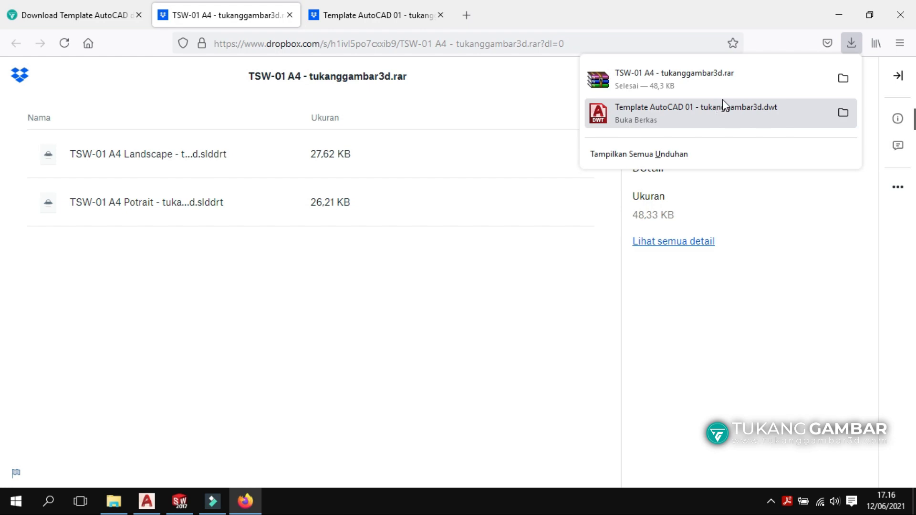
Cut Template AutoCAD 01 - tukanggambar3d from Downloads, then start a new AutoCAD drawing.
click(843, 81)
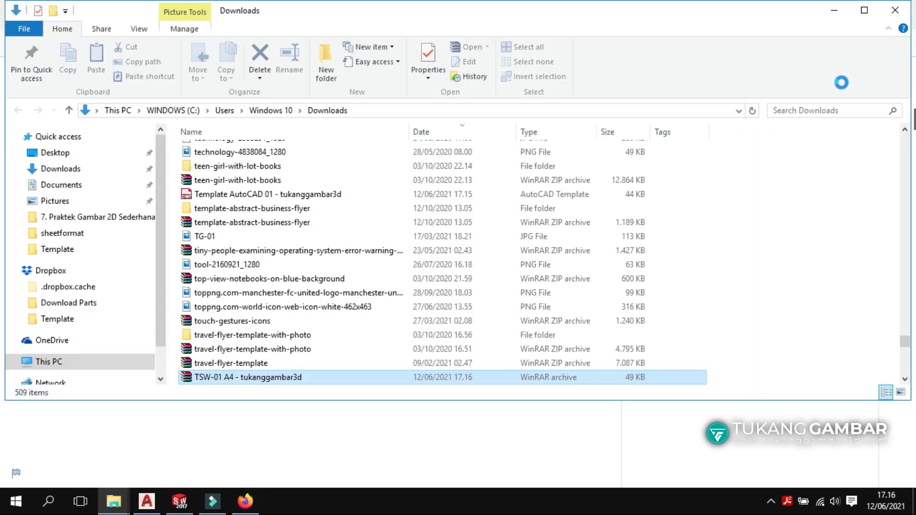
scroll(296, 210, up, 2)
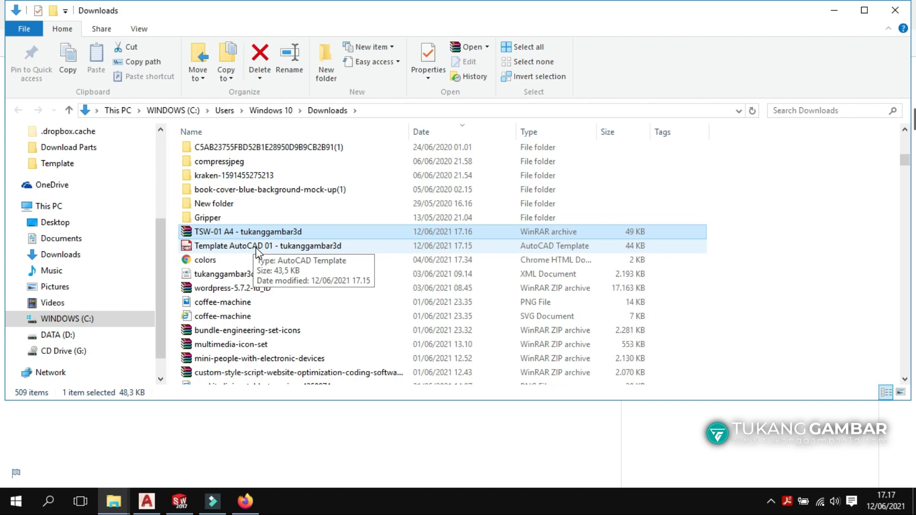
click(255, 249)
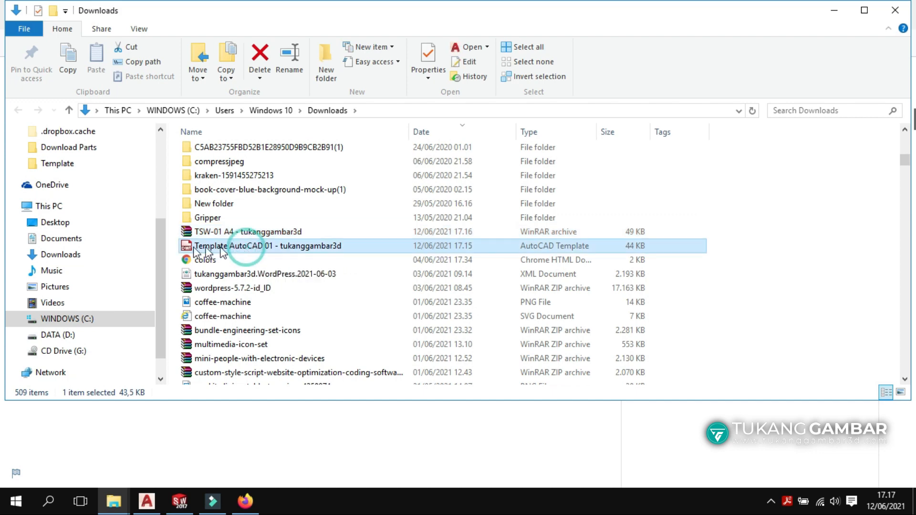
right_click(253, 249)
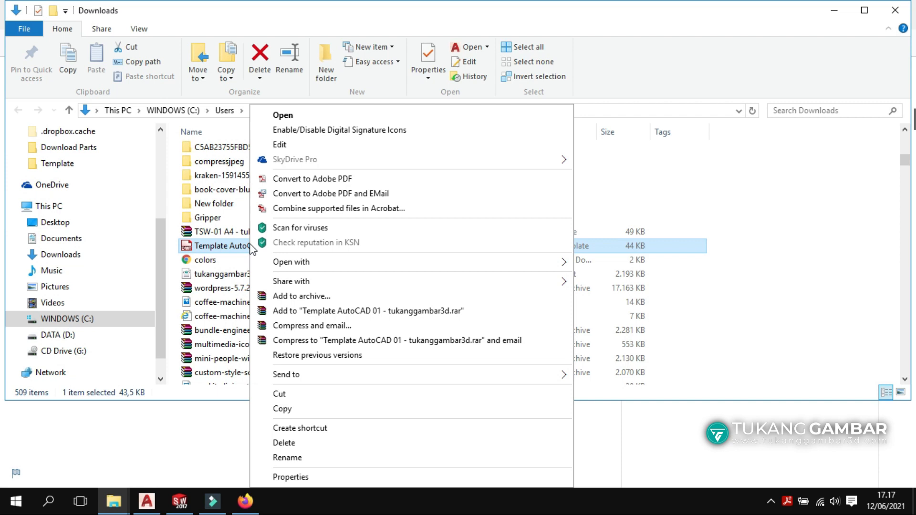
click(292, 395)
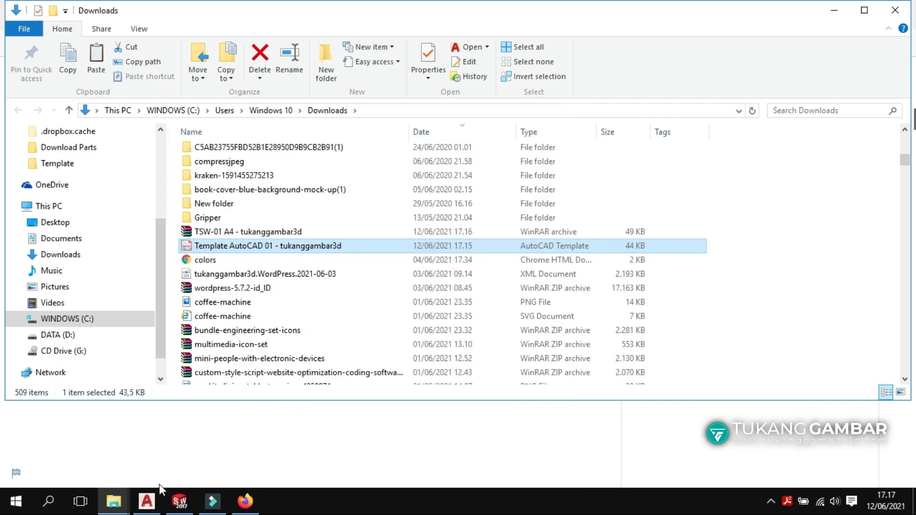
click(146, 500)
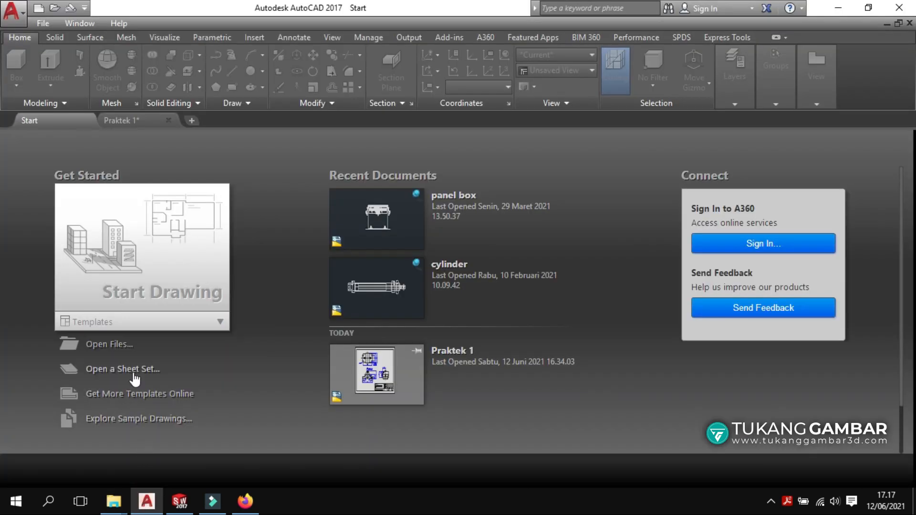
click(39, 8)
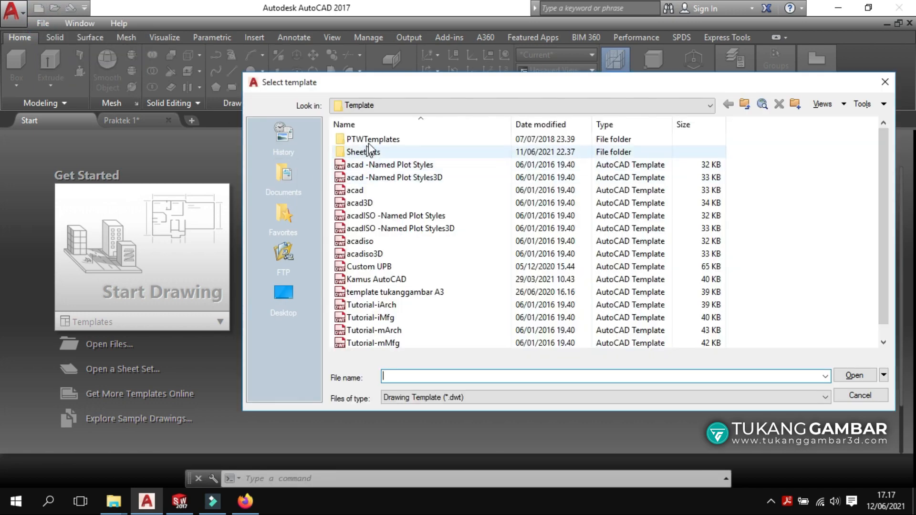
Paste Template AutoCAD 01 - tukanggambar3d into the Template folder and create Drawing1 from it.
drag(409, 87, 319, 96)
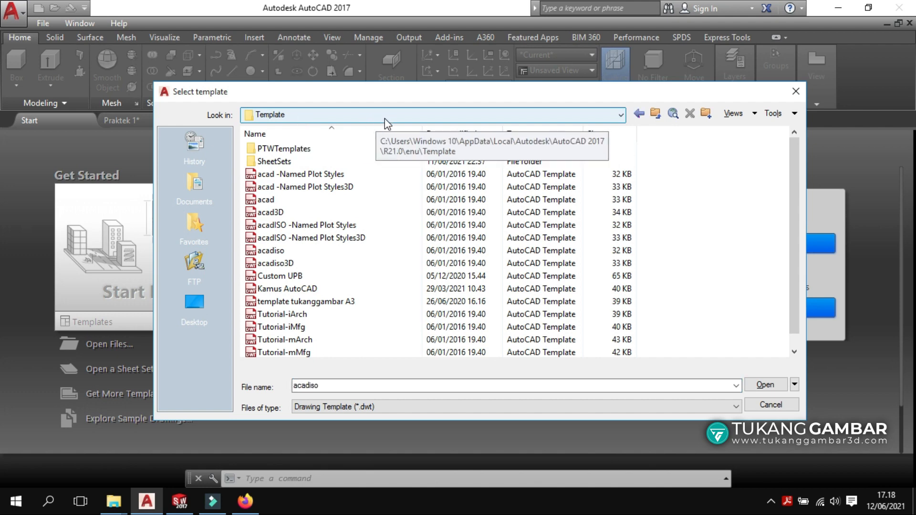
right_click(673, 154)
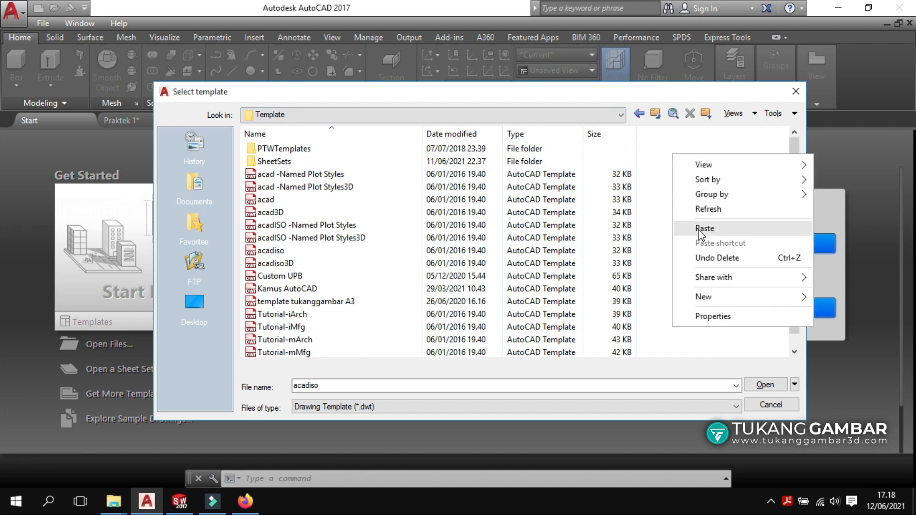
click(721, 228)
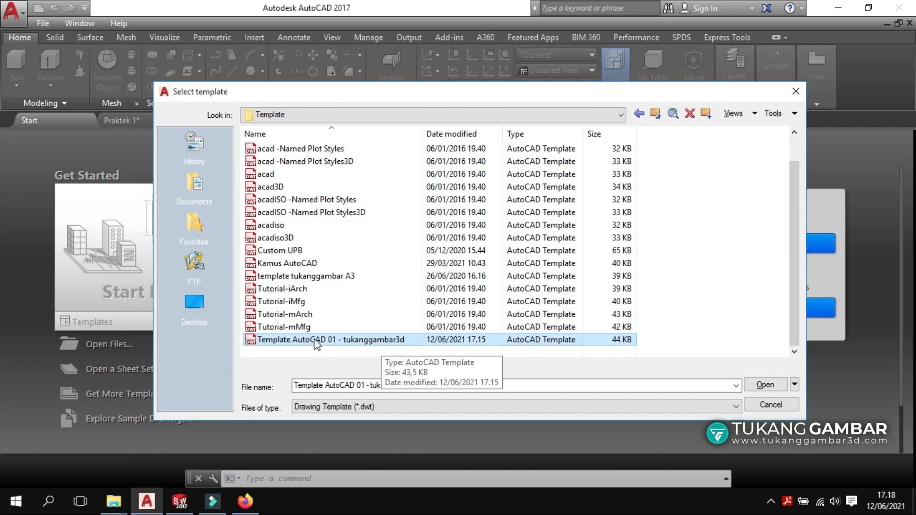
double_click(293, 341)
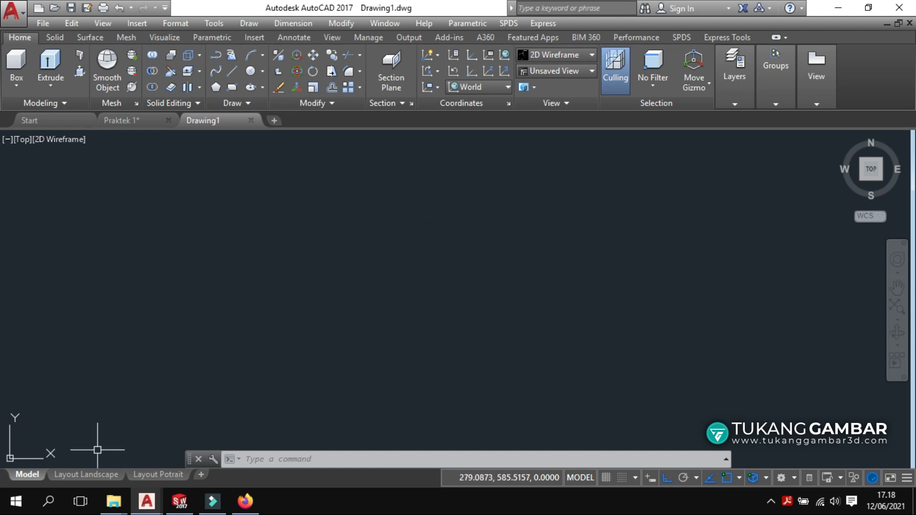
Check the Layout Landscape and Layout Potrait sheets, then return to model space.
click(66, 476)
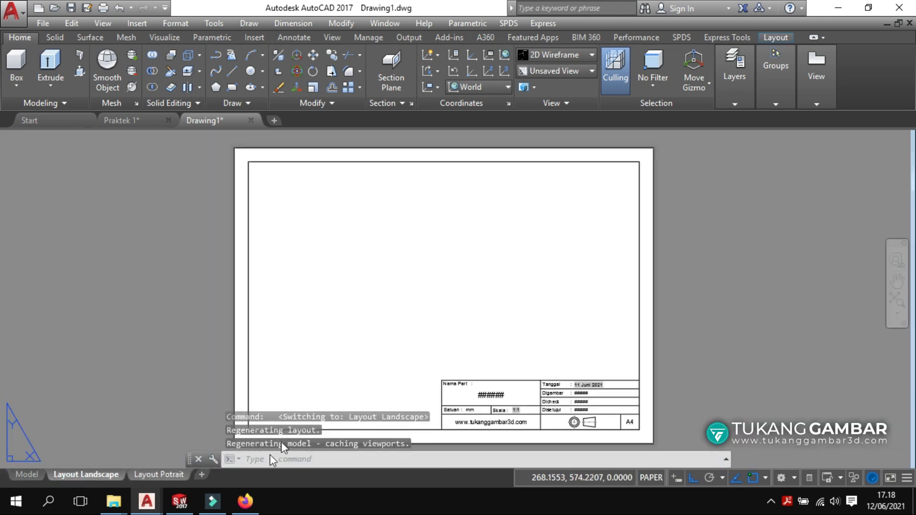
click(150, 478)
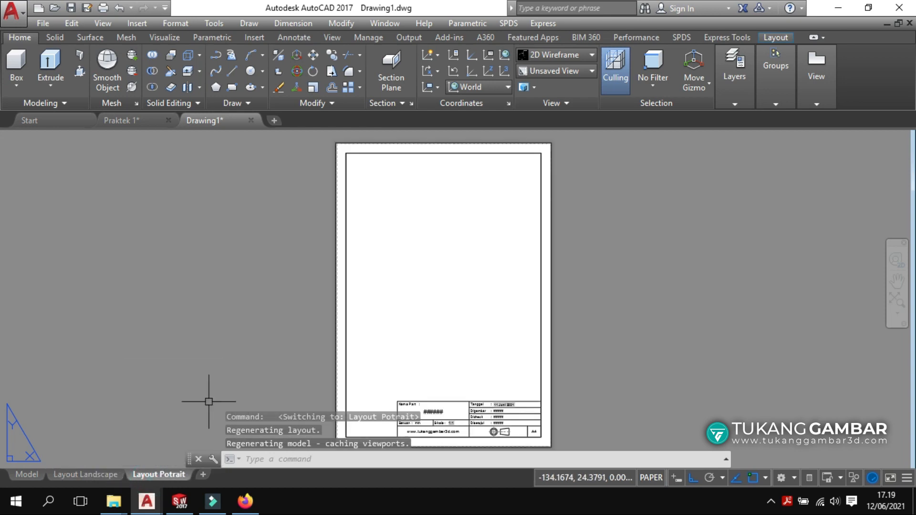
click(26, 474)
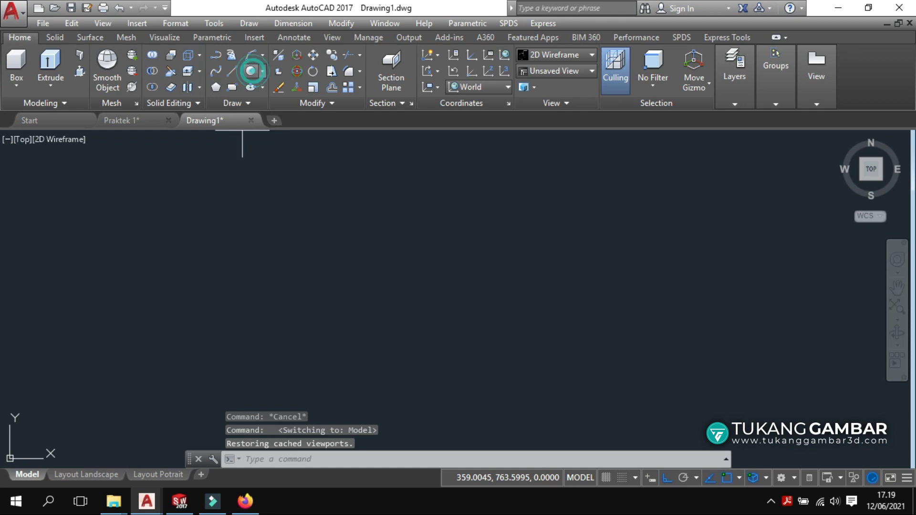
Draw a circle and a rectangle starting from the circle's centre.
click(251, 71)
click(373, 239)
click(415, 299)
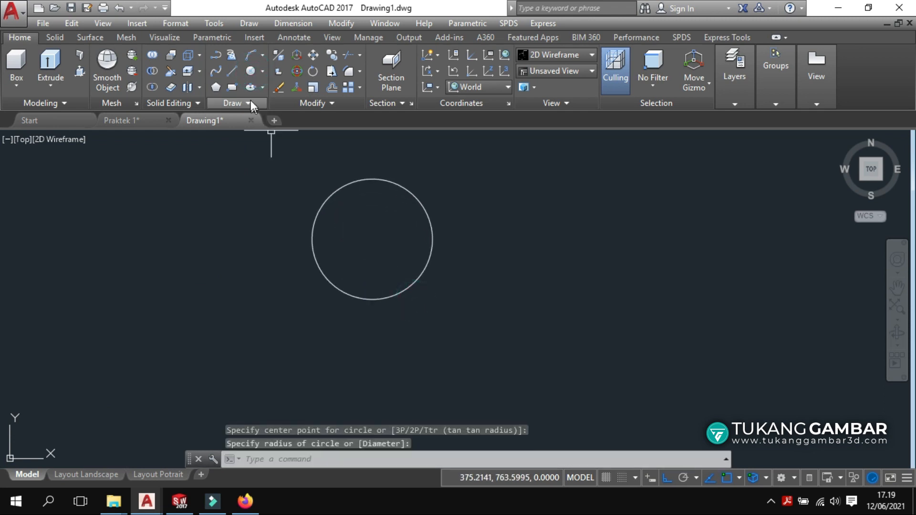
click(371, 238)
click(528, 326)
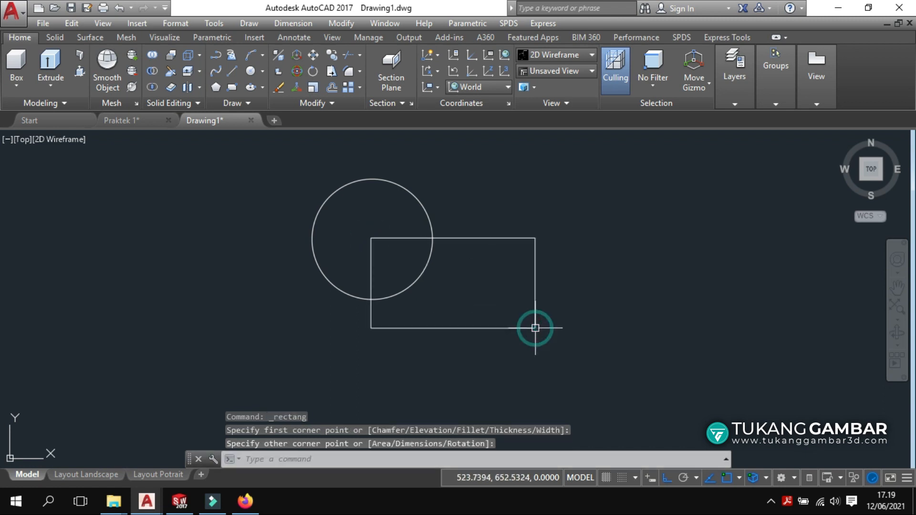
Show the shapes on Layout Landscape, shifting them down-right inside the viewport.
click(115, 475)
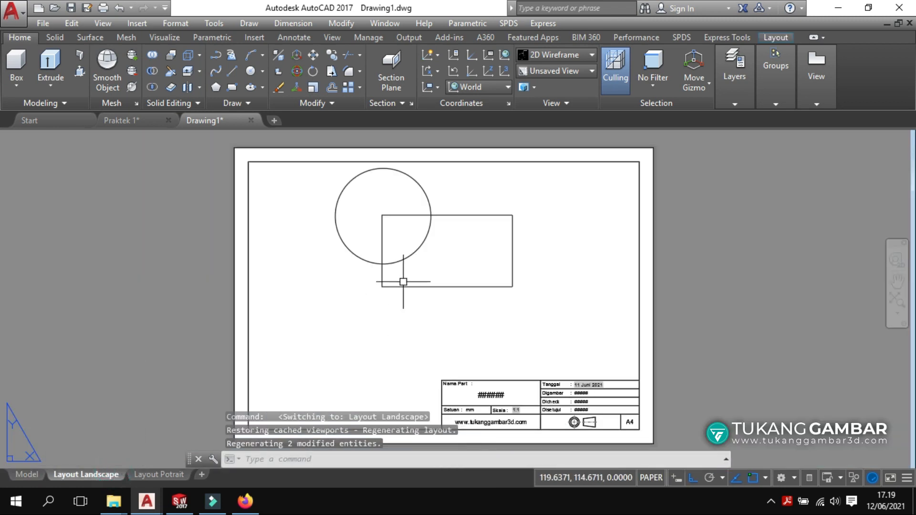
double_click(483, 197)
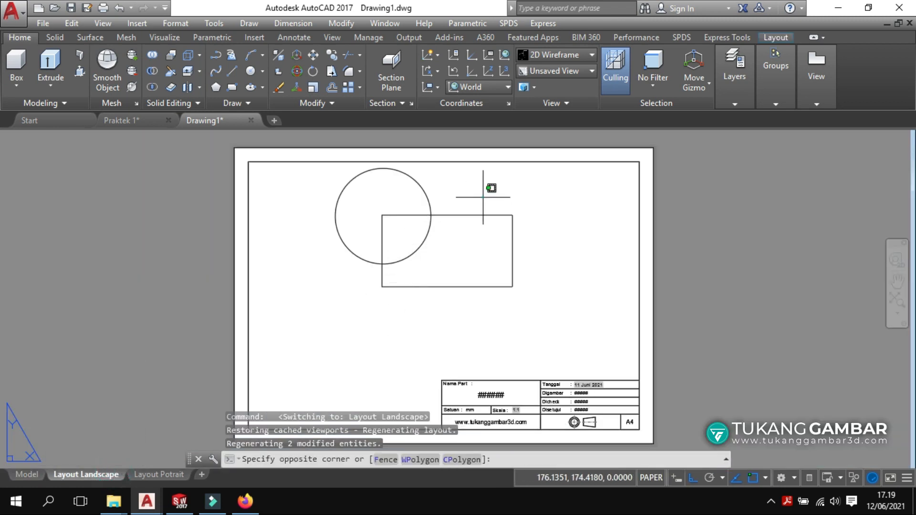
middle_drag(483, 197, 494, 240)
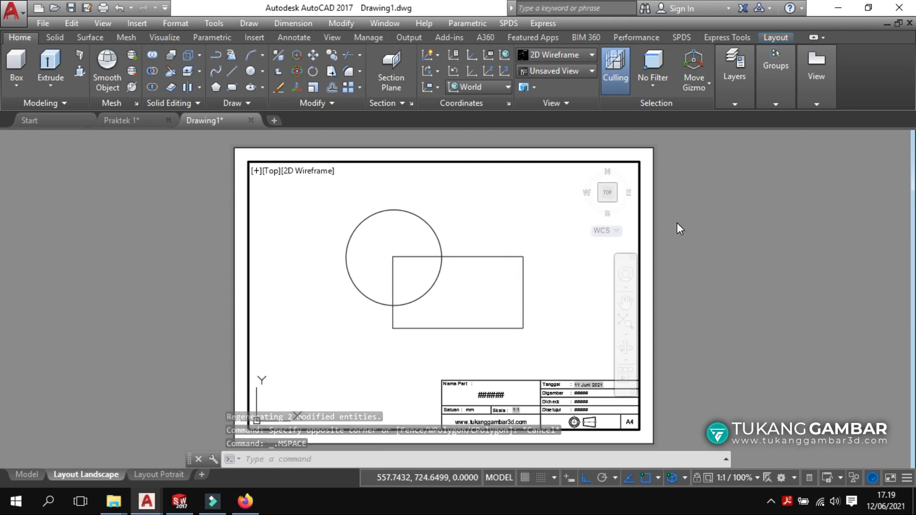
Set the Layout Landscape viewport scale to 1:2.
double_click(660, 221)
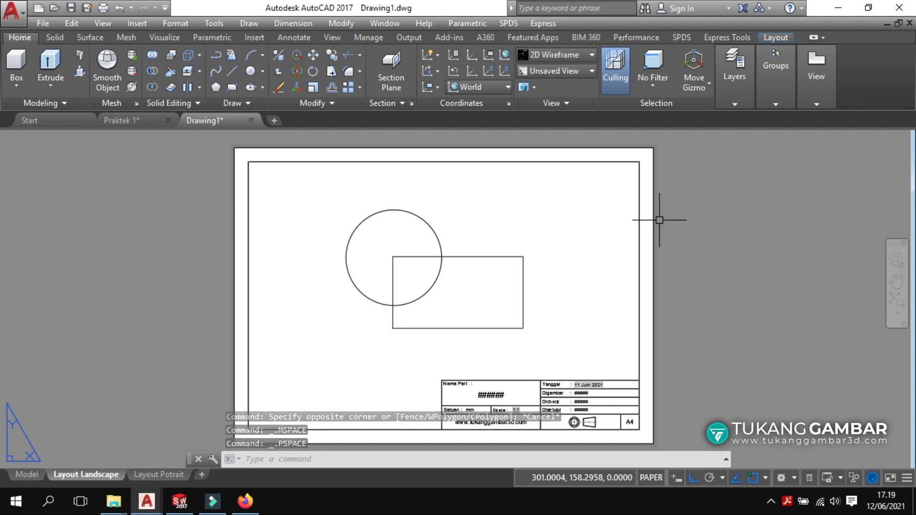
double_click(485, 206)
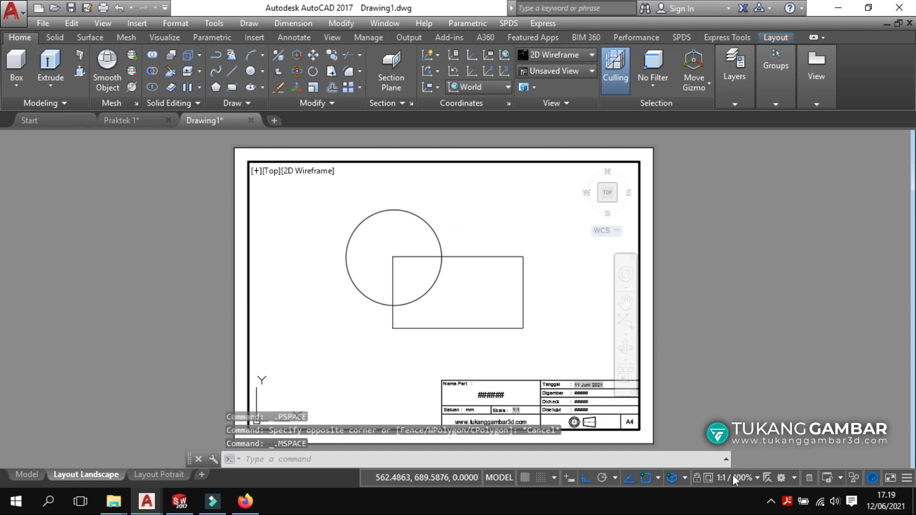
click(733, 477)
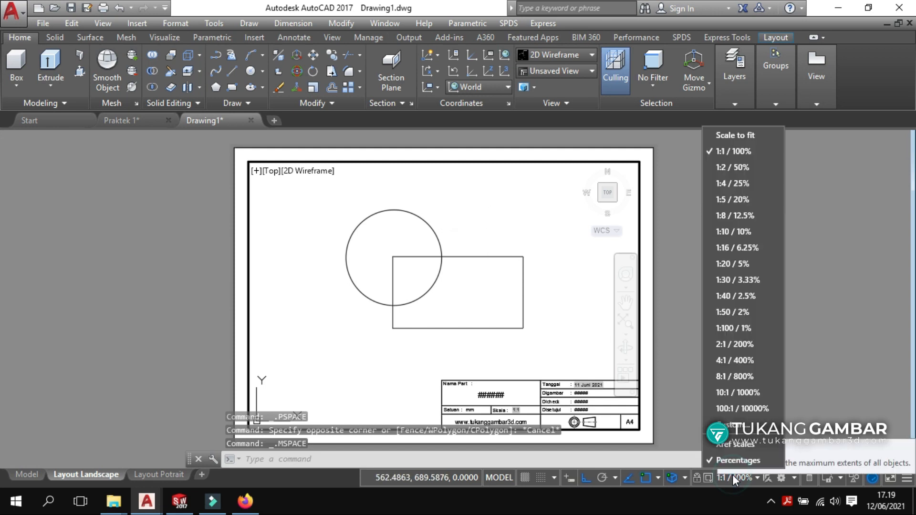
click(724, 166)
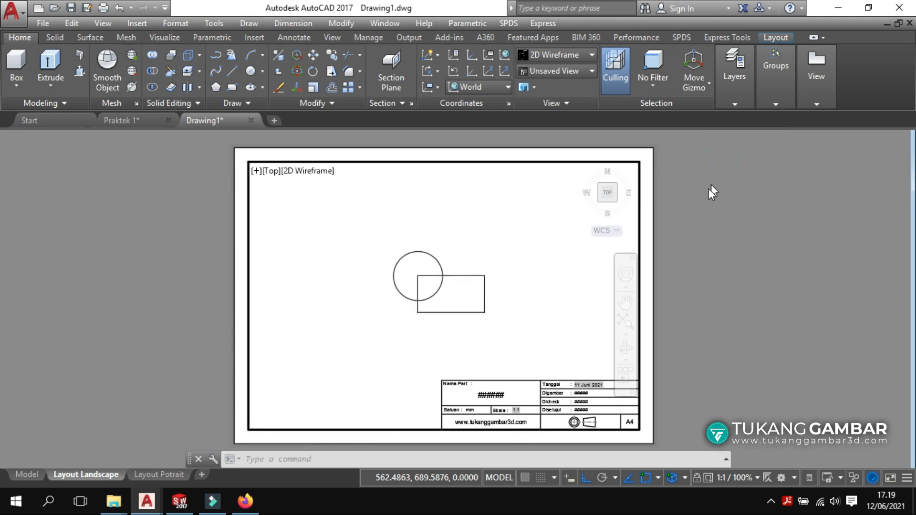
double_click(693, 223)
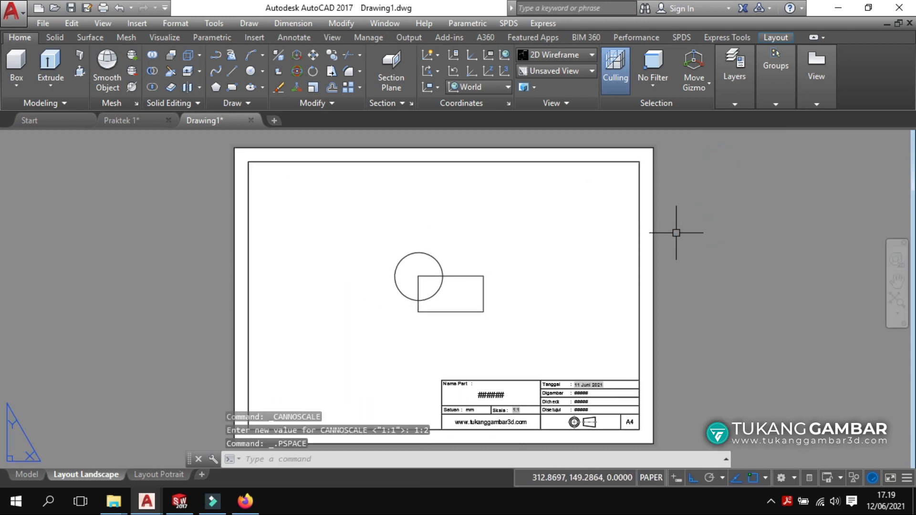
Change the viewport's custom scale from 0.5 to 1 in Properties.
click(639, 195)
right_click(640, 196)
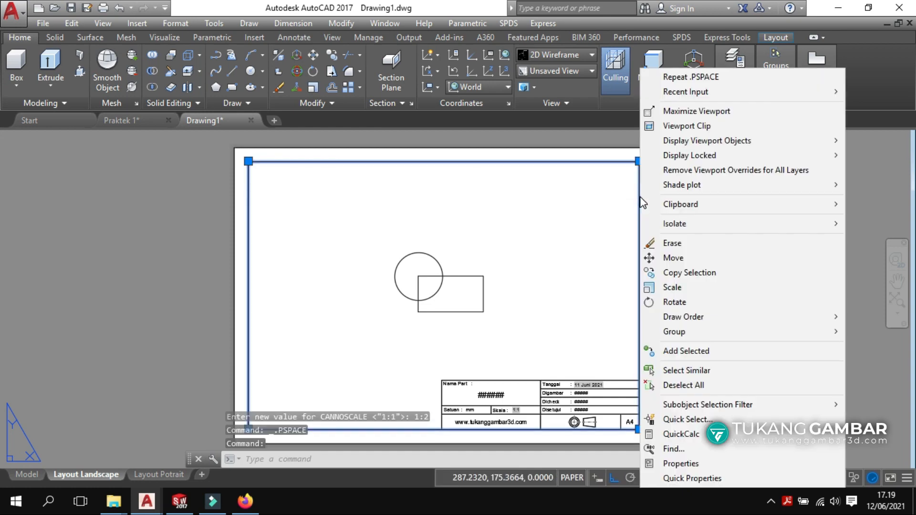
click(685, 461)
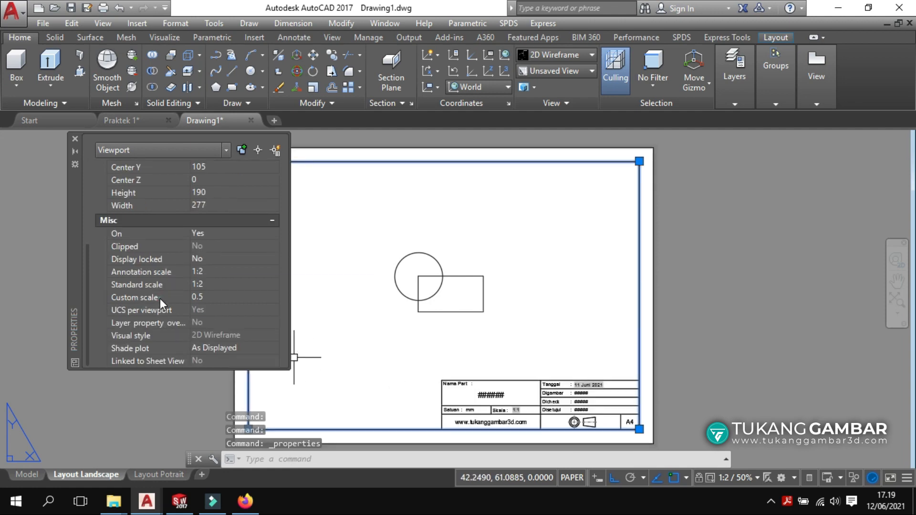
click(160, 299)
click(217, 300)
double_click(217, 299)
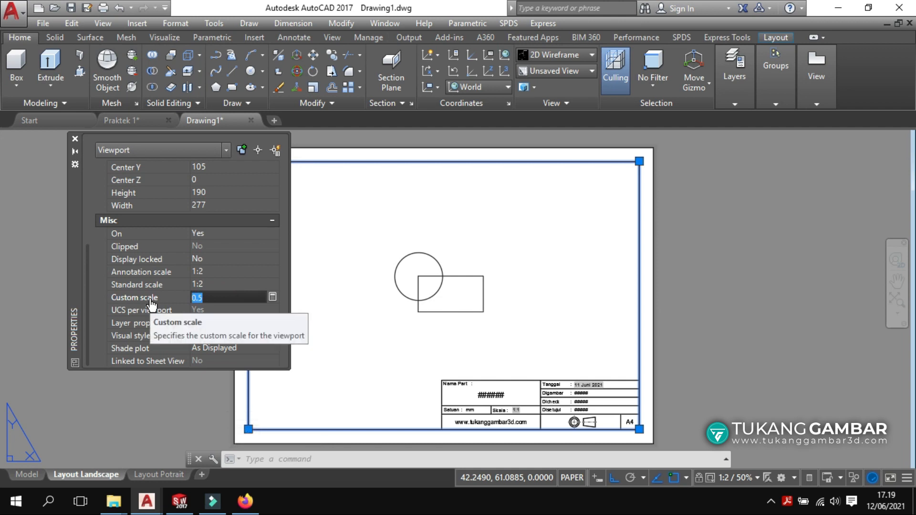
key(Return)
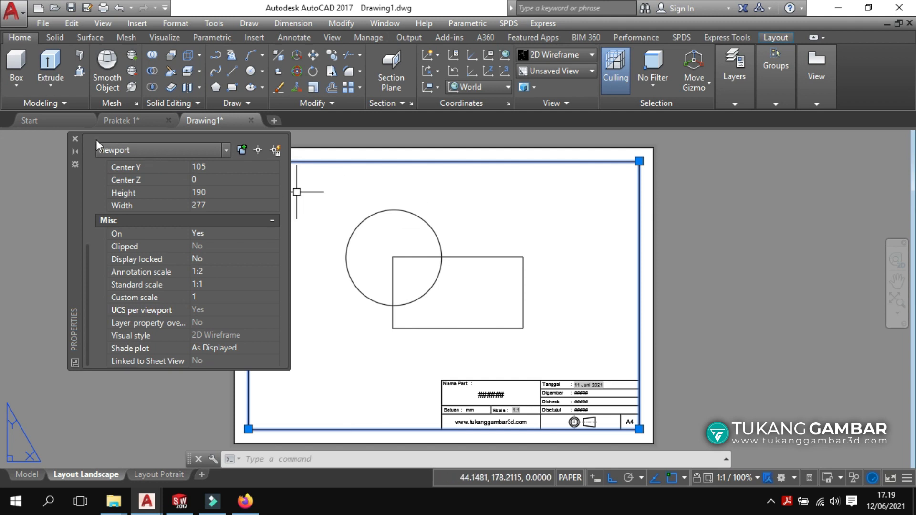
click(76, 139)
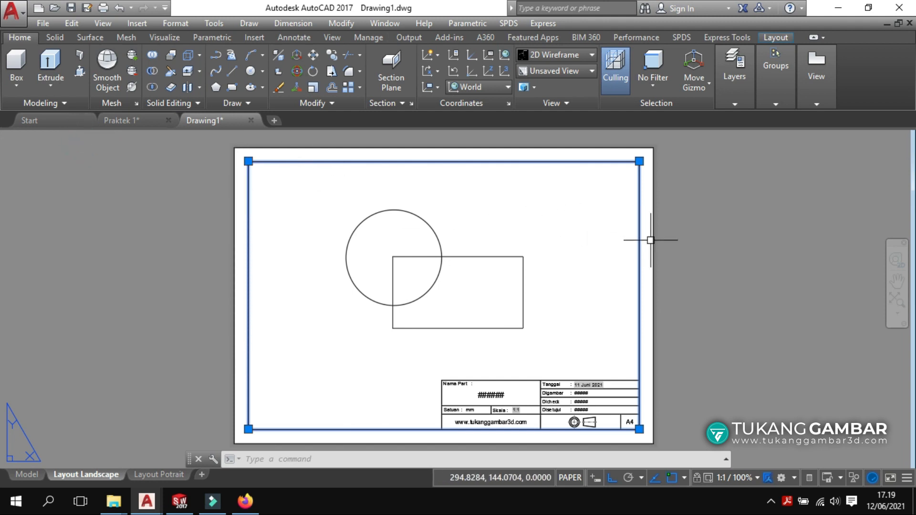
Delete the viewport, leaving only the title block on the sheet.
key(Escape)
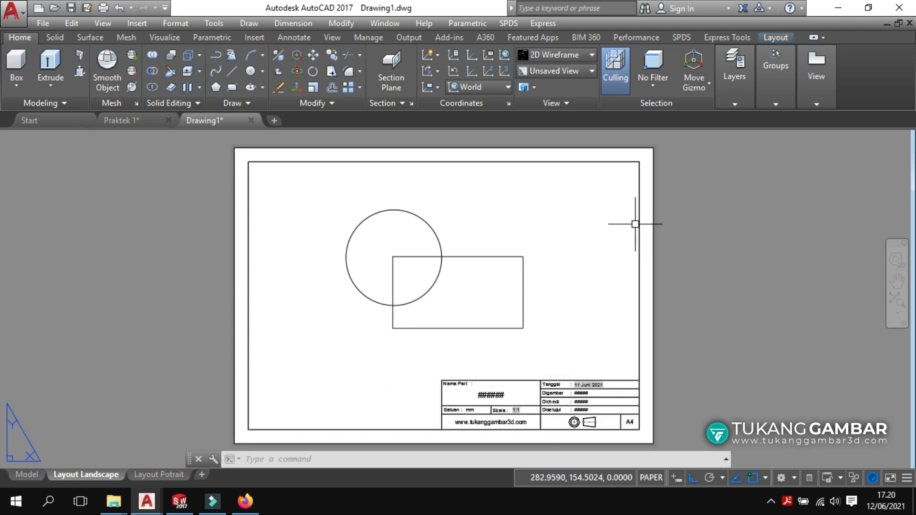
click(638, 221)
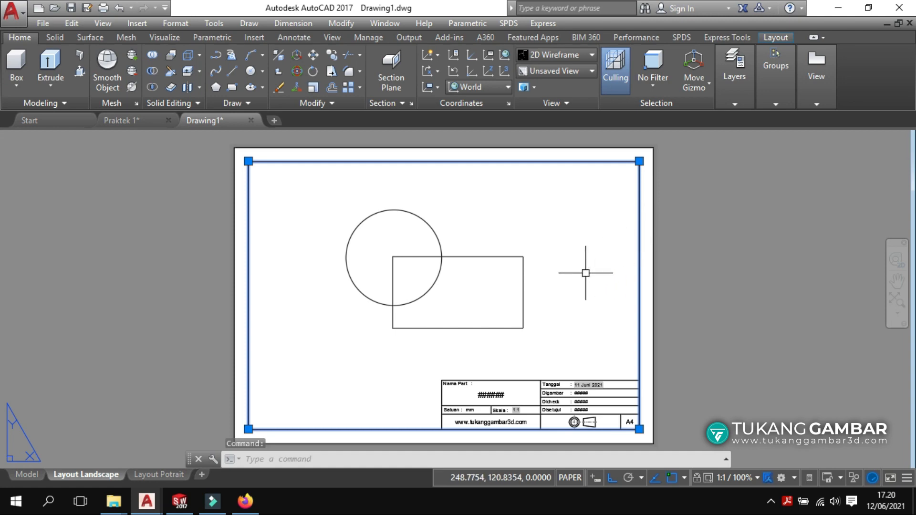
key(Delete)
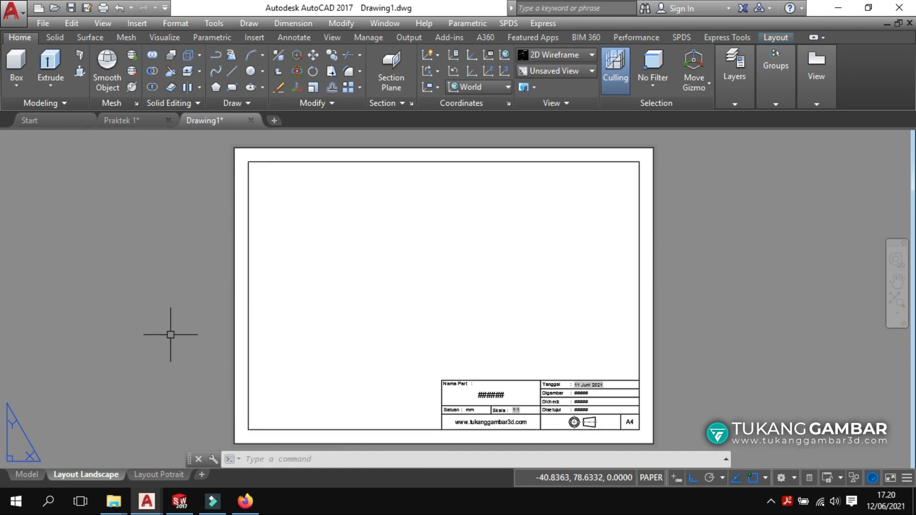
In model space, trim away the overlapping segments of the circle and rectangle.
click(27, 475)
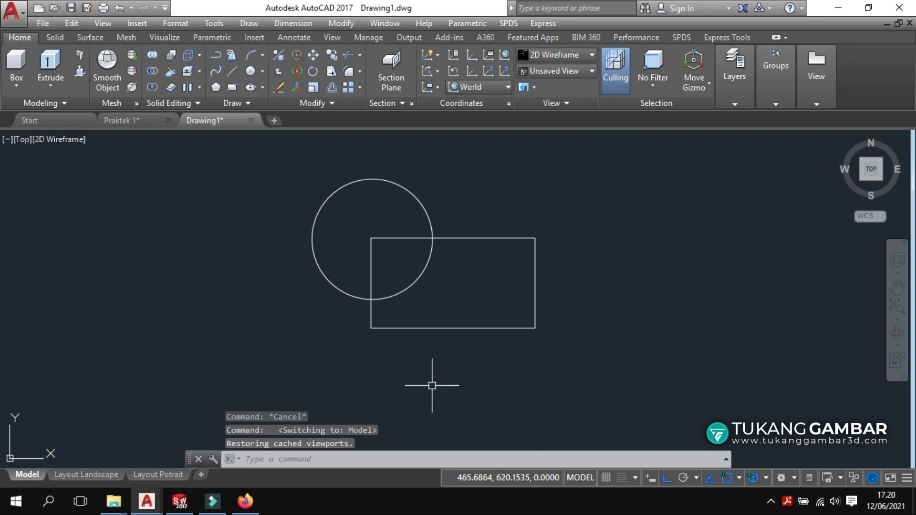
text(tr)
key(Return)
key(Return)
click(435, 282)
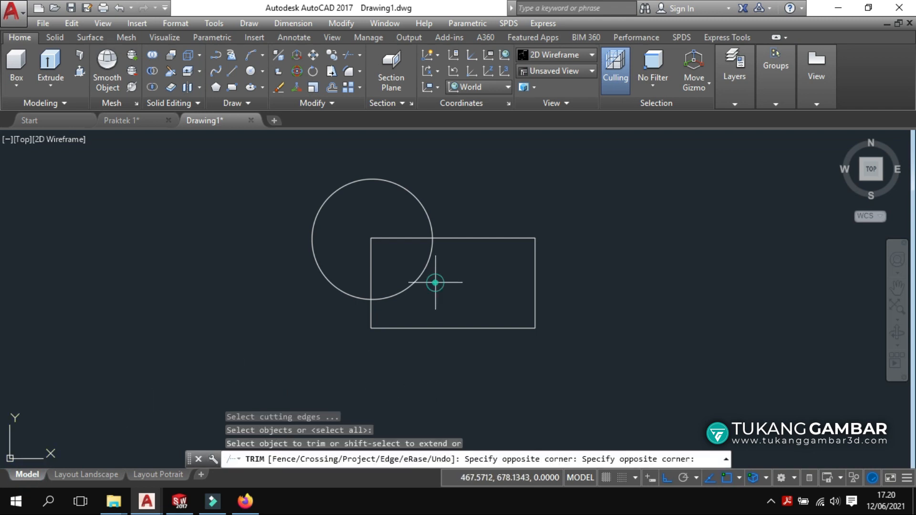
click(385, 282)
click(384, 204)
click(337, 266)
right_click(350, 237)
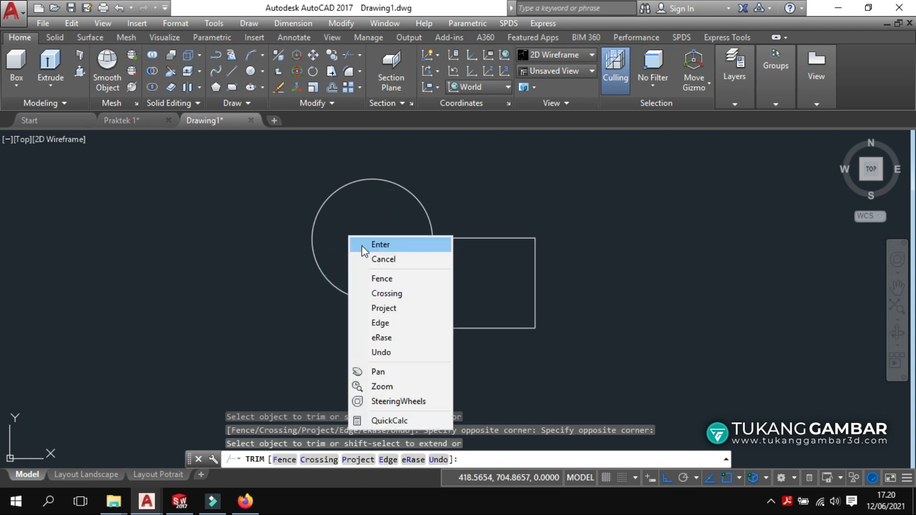
click(361, 244)
Join the trimmed pieces into a single polyline outline.
click(507, 180)
click(263, 361)
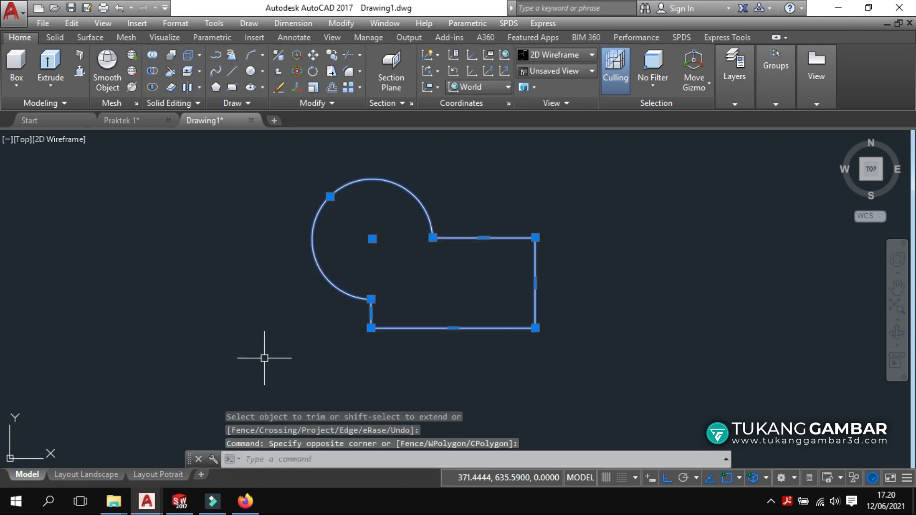
text(j)
key(Return)
Extrude the outline into a 3D solid in isometric view, then return to Layout Landscape.
click(50, 62)
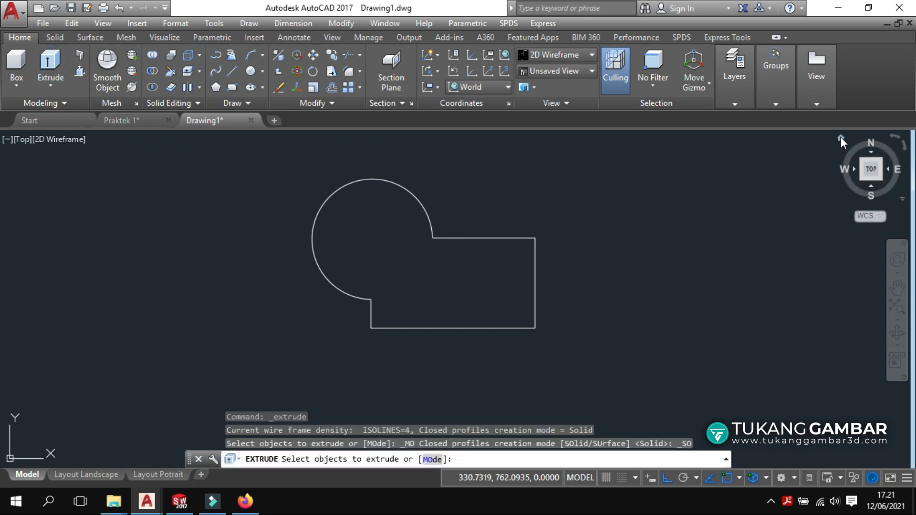
click(841, 137)
click(840, 137)
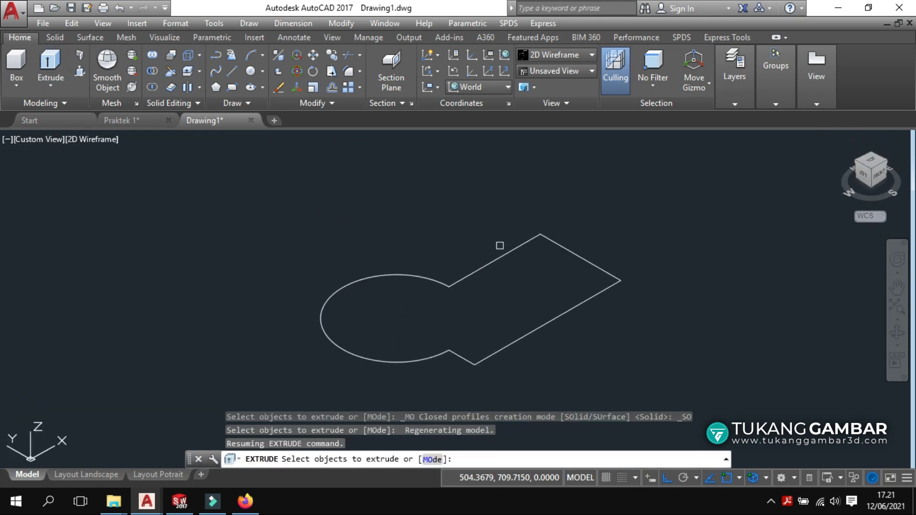
click(495, 258)
right_click(491, 235)
click(491, 236)
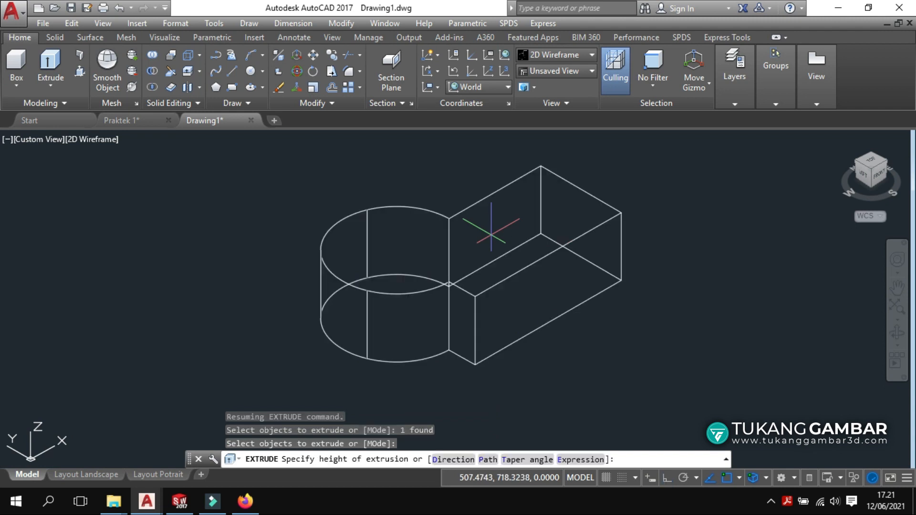
click(485, 165)
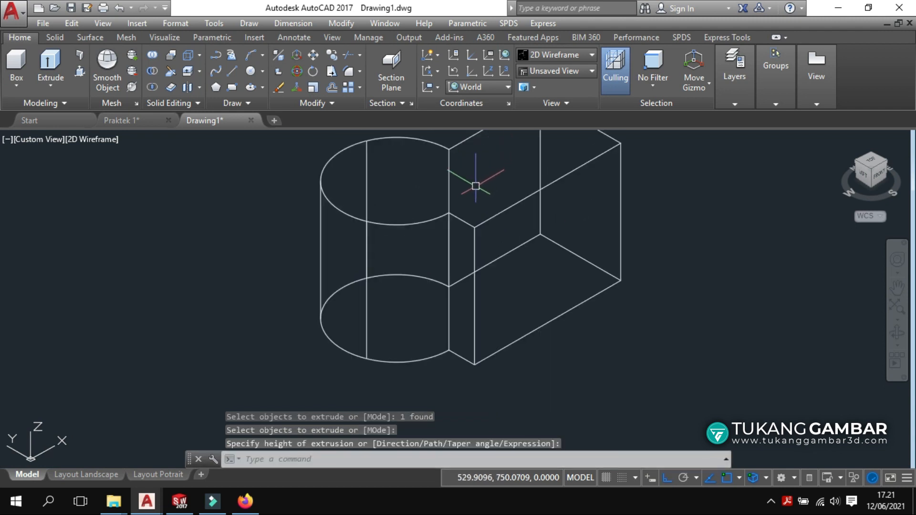
click(70, 476)
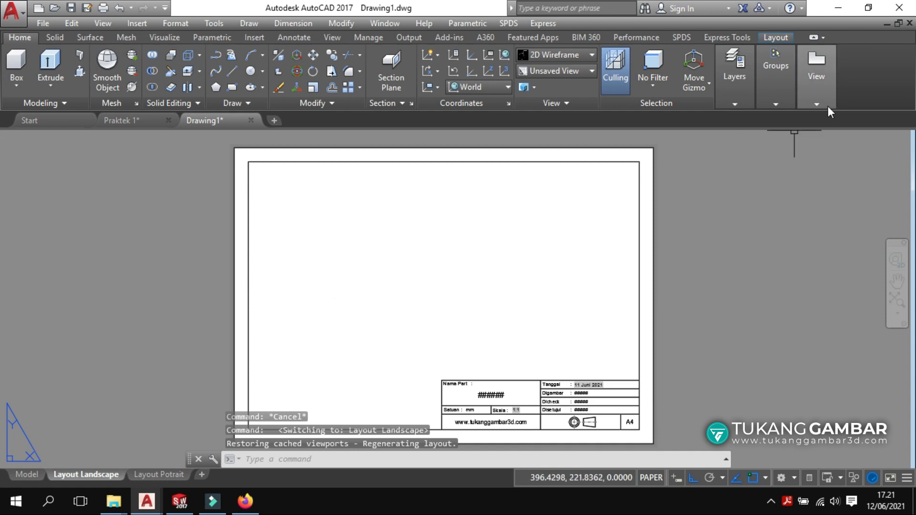
Create a front base view from the model, plus a projected side view and an isometric view.
click(816, 75)
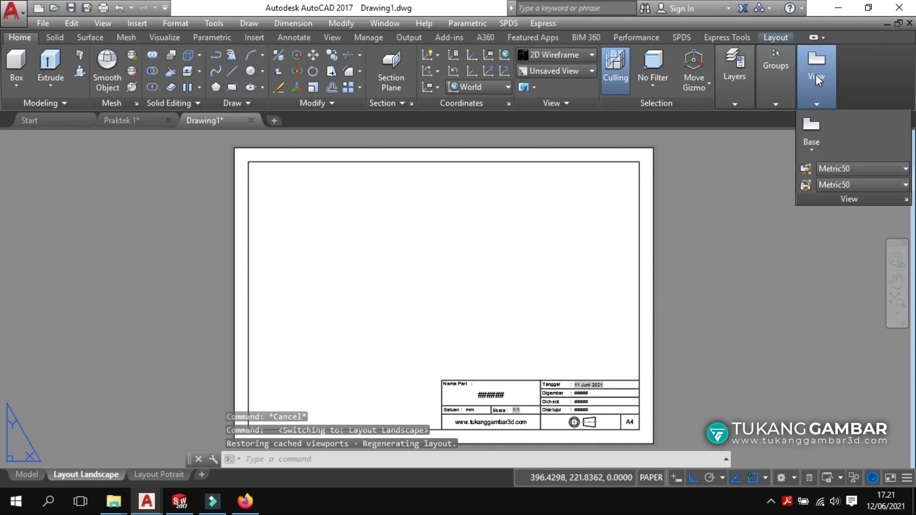
click(811, 136)
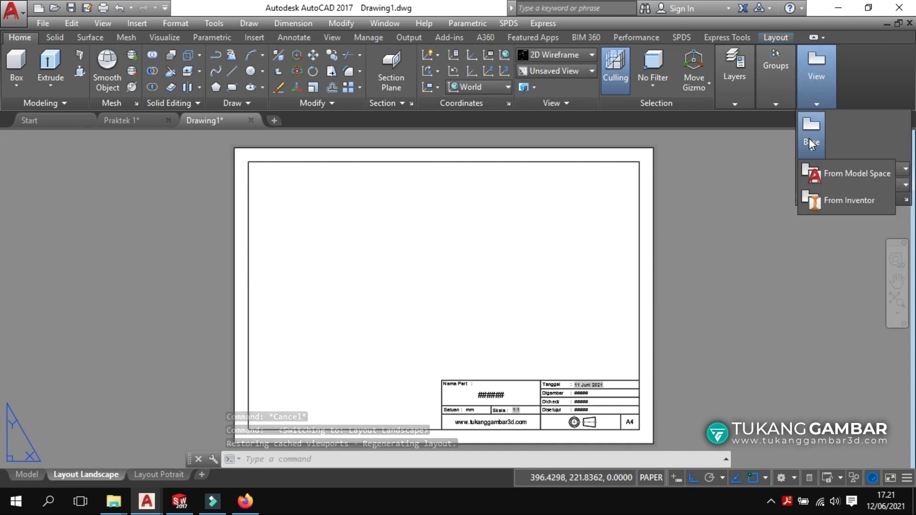
click(815, 173)
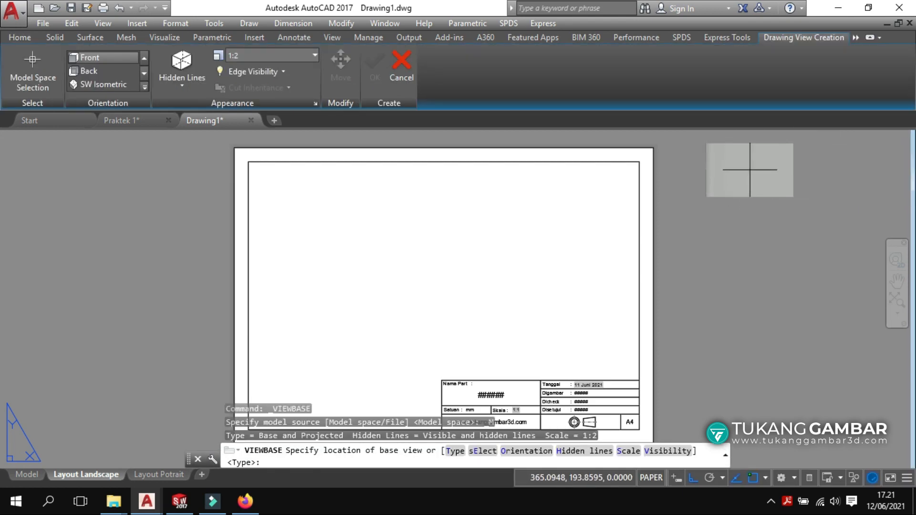
click(354, 273)
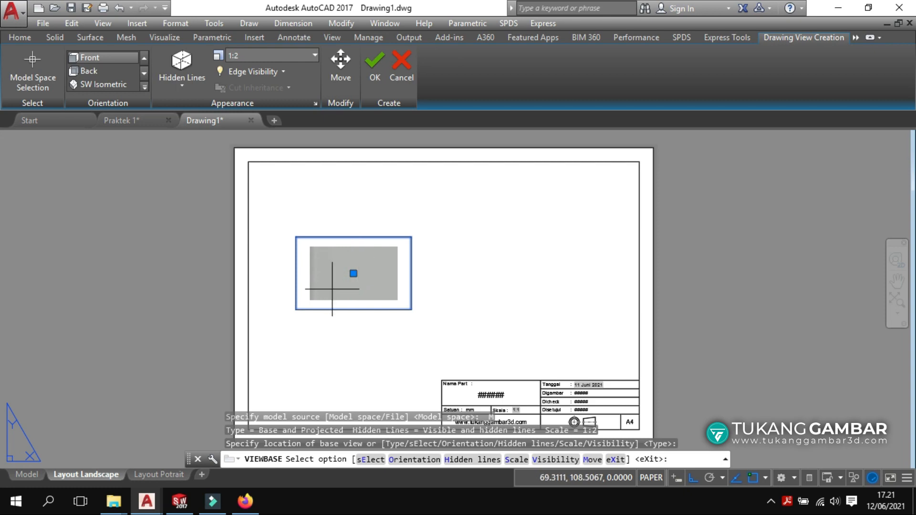
click(368, 63)
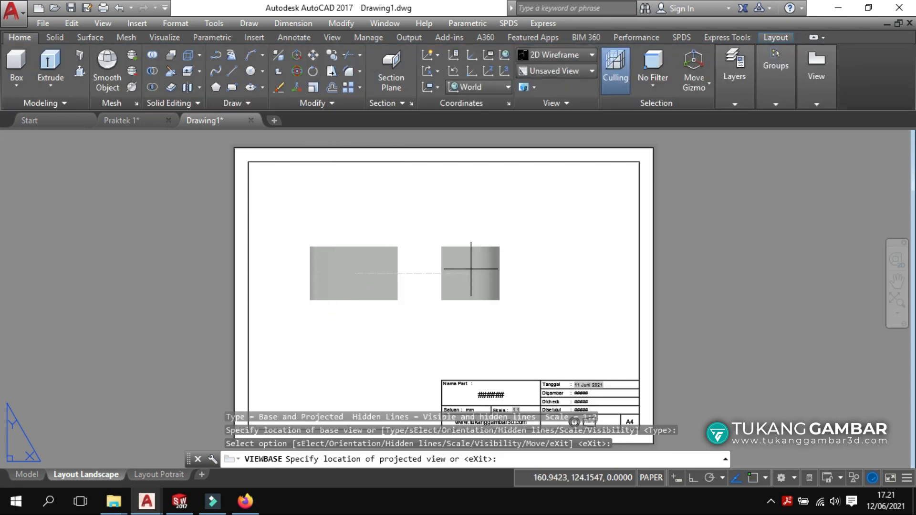
click(510, 264)
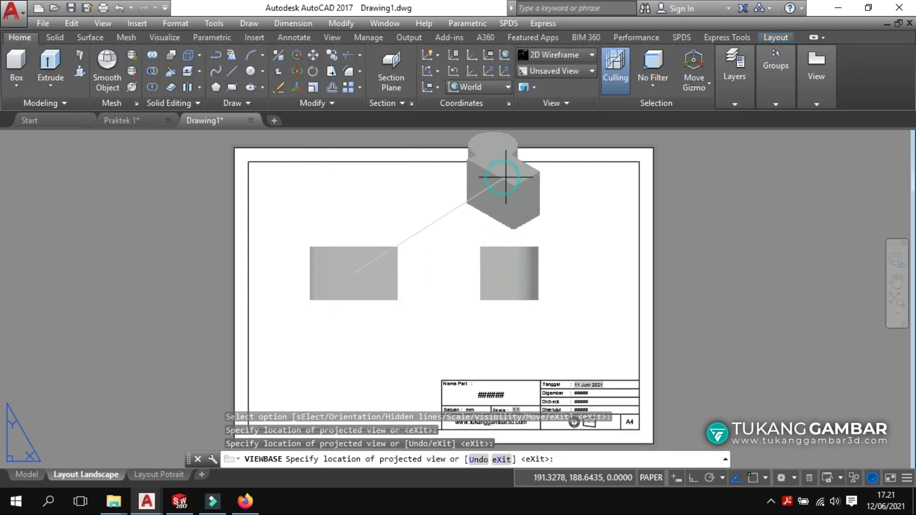
click(549, 176)
right_click(548, 177)
click(597, 188)
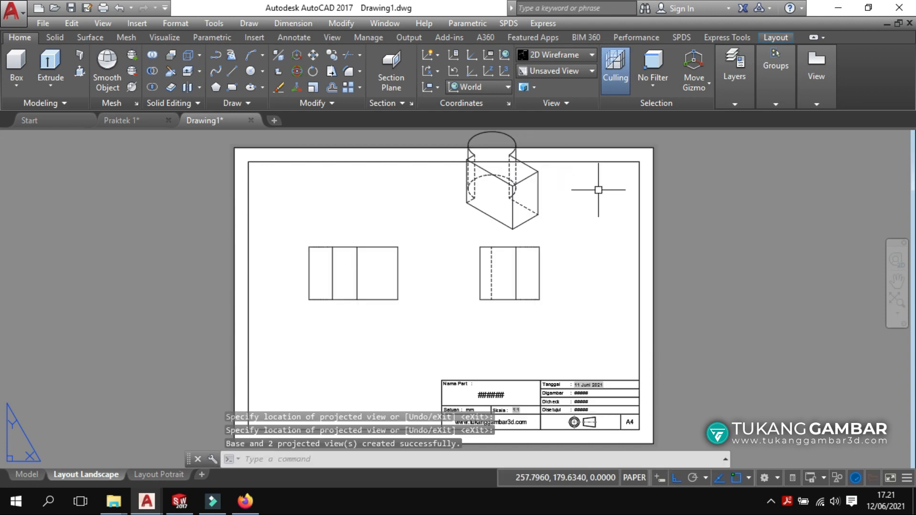
Move the front view lower and bring the isometric view down inside the border.
click(396, 262)
click(353, 273)
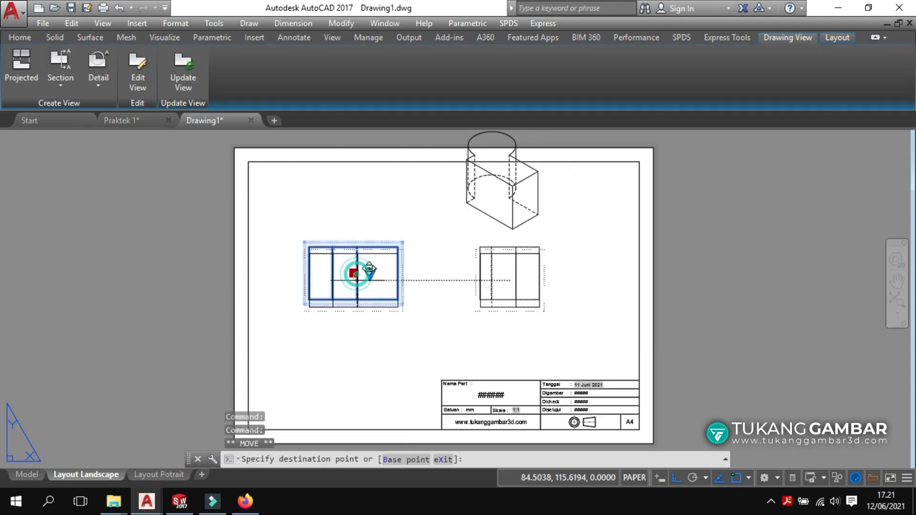
click(354, 339)
click(502, 181)
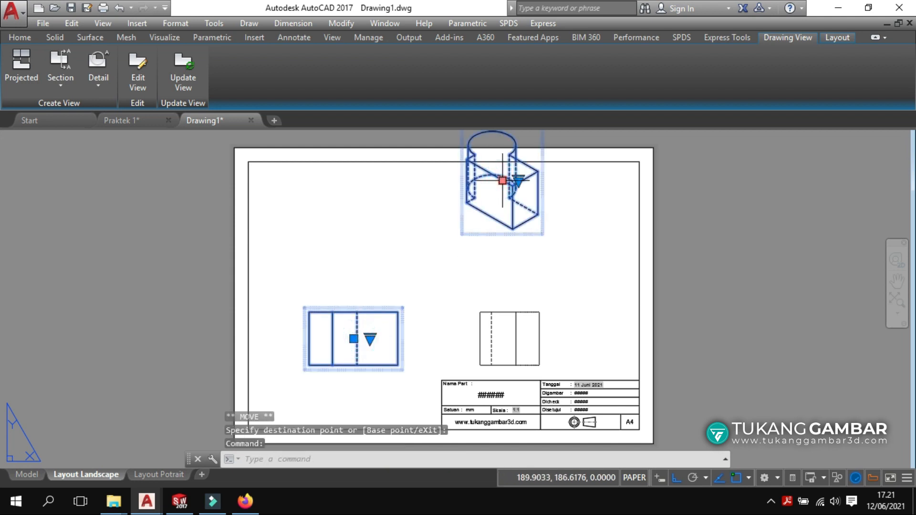
click(503, 239)
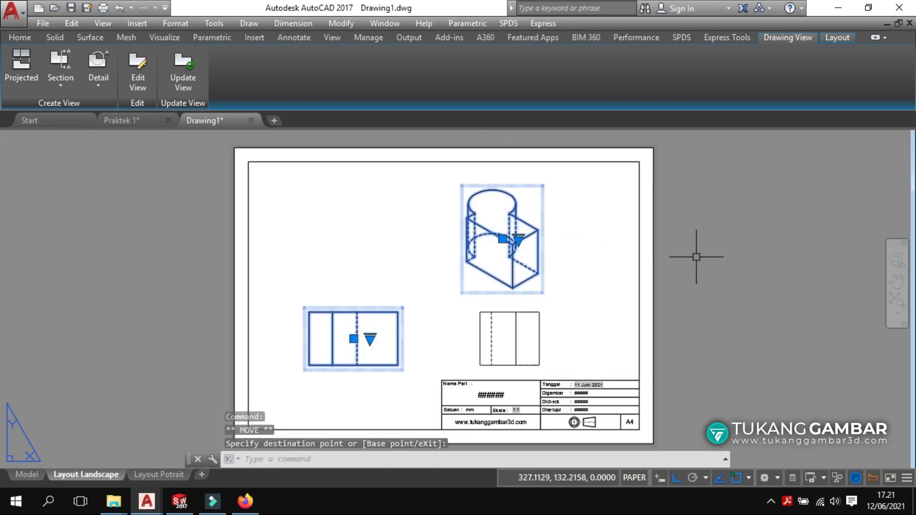
key(Escape)
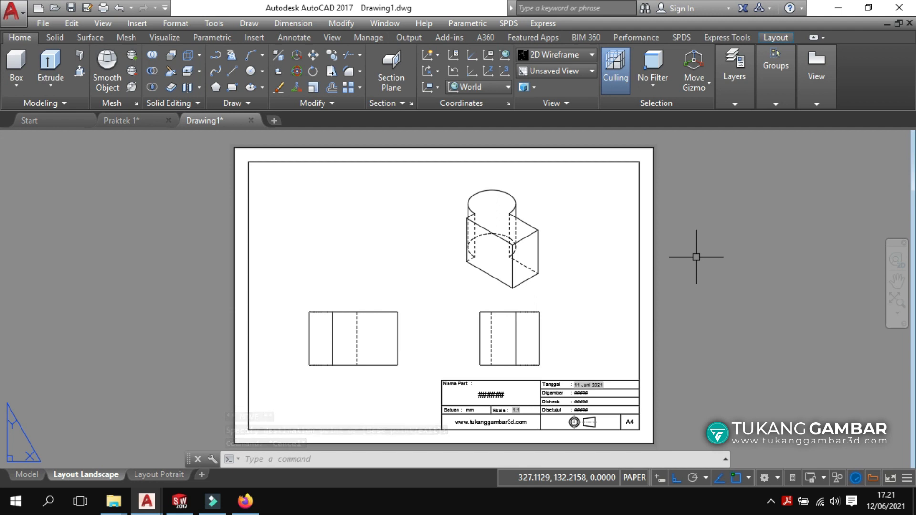
Switch to the Praktek 1 drawing and view its model space after briefly checking Layout1.
click(138, 121)
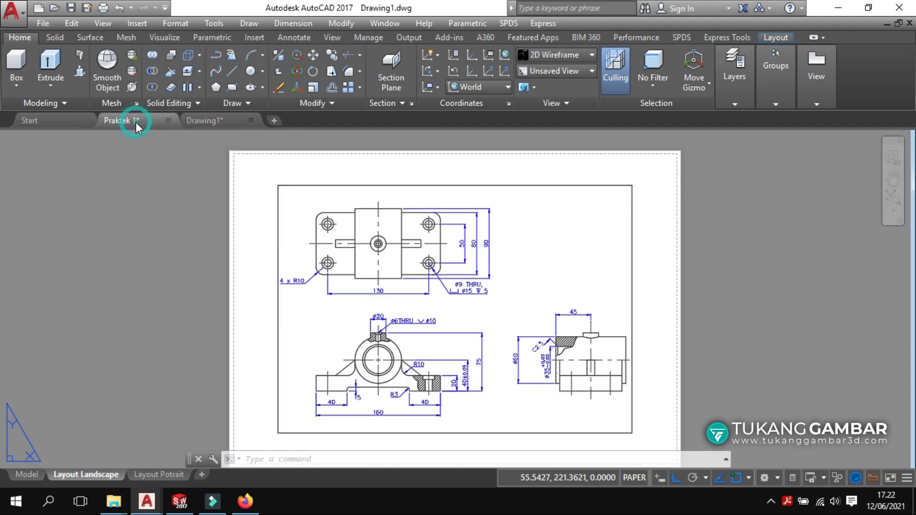
click(27, 474)
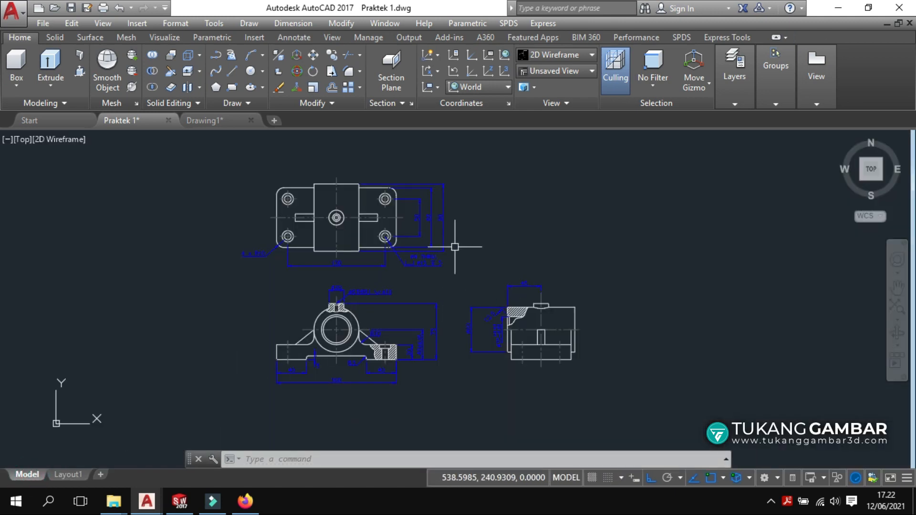
scroll(362, 279, up, 2)
scroll(380, 238, down, 2)
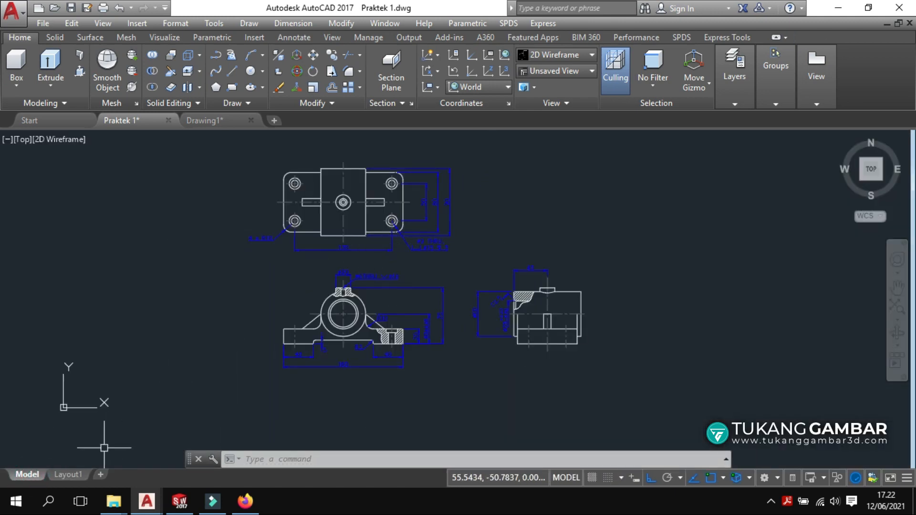
click(68, 474)
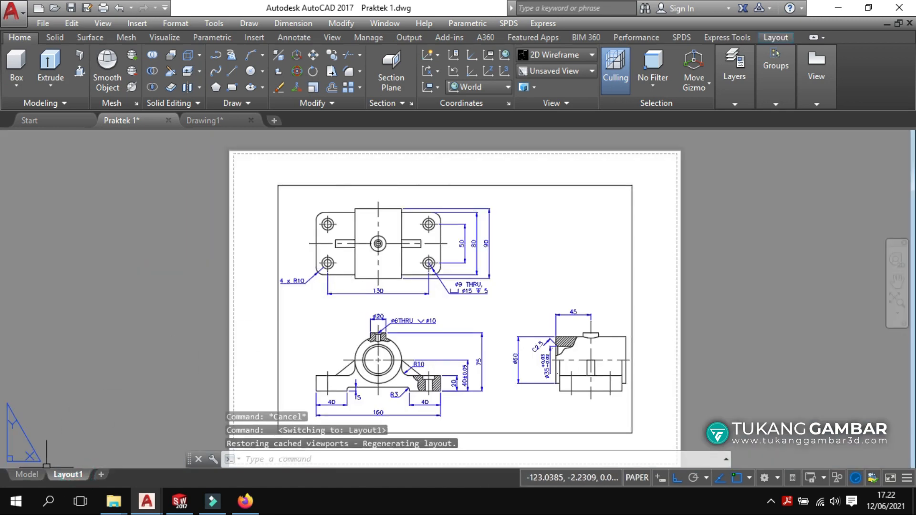
click(29, 474)
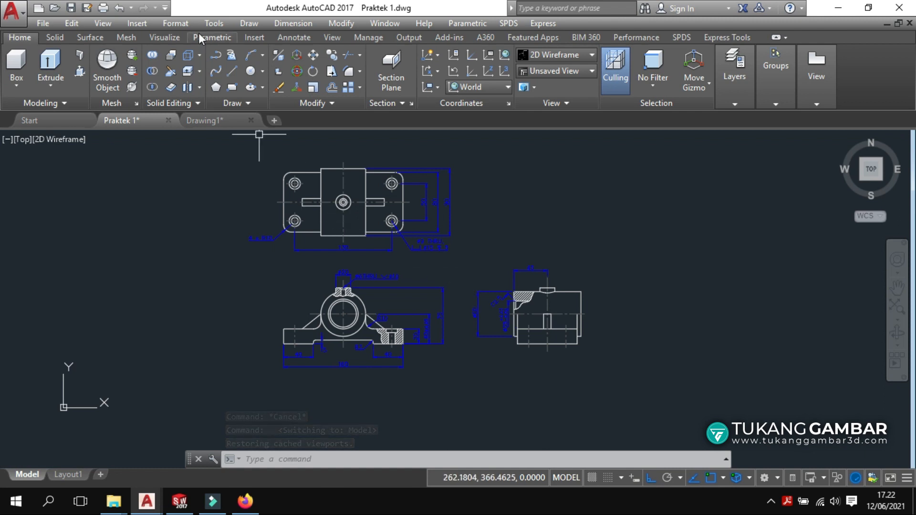
Import Layout Landscape from the Template AutoCAD 01 - tukanggambar3d template into Praktek 1.
click(145, 29)
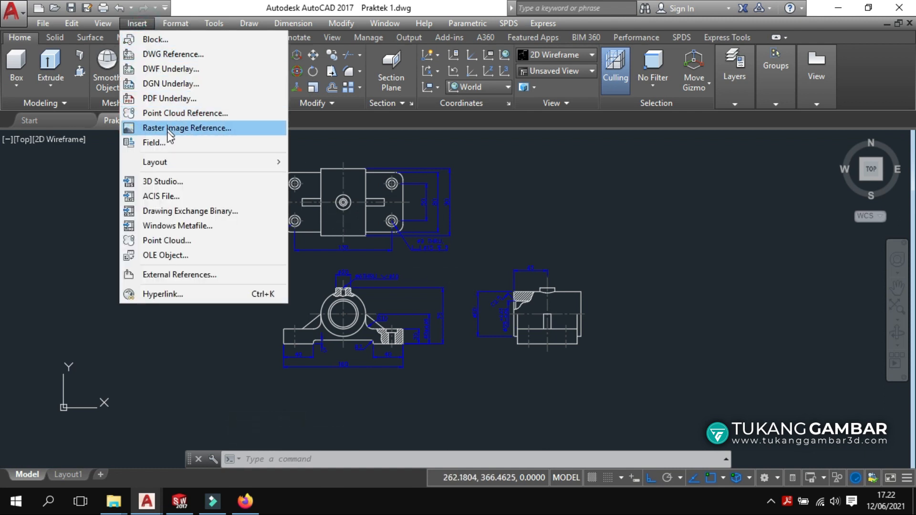
mouse_move(172, 163)
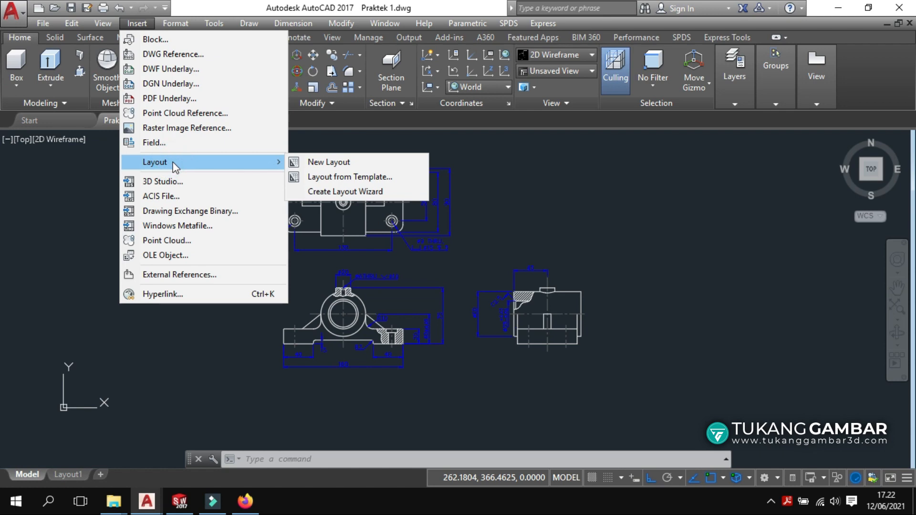
click(332, 177)
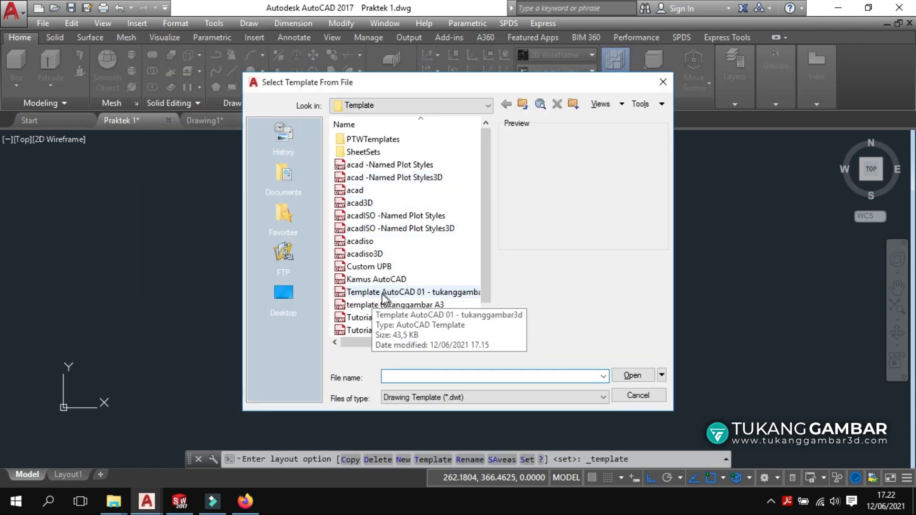
click(387, 293)
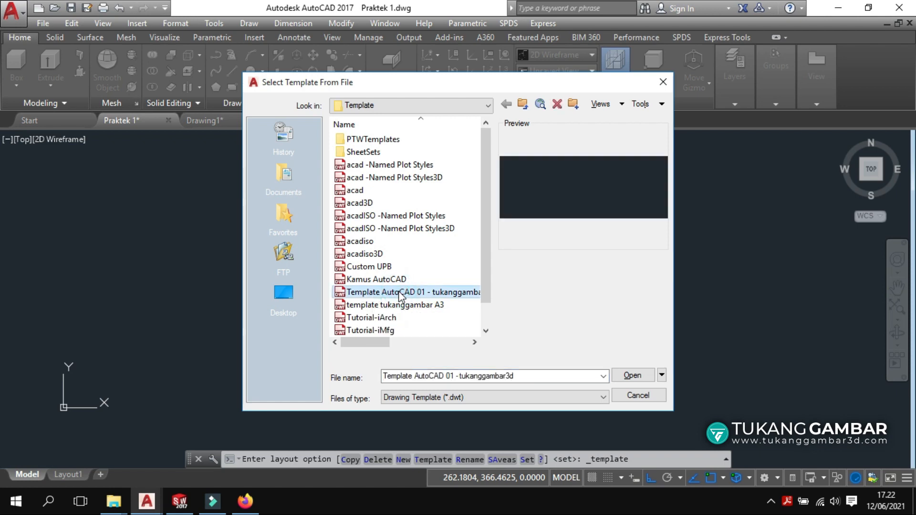
click(631, 374)
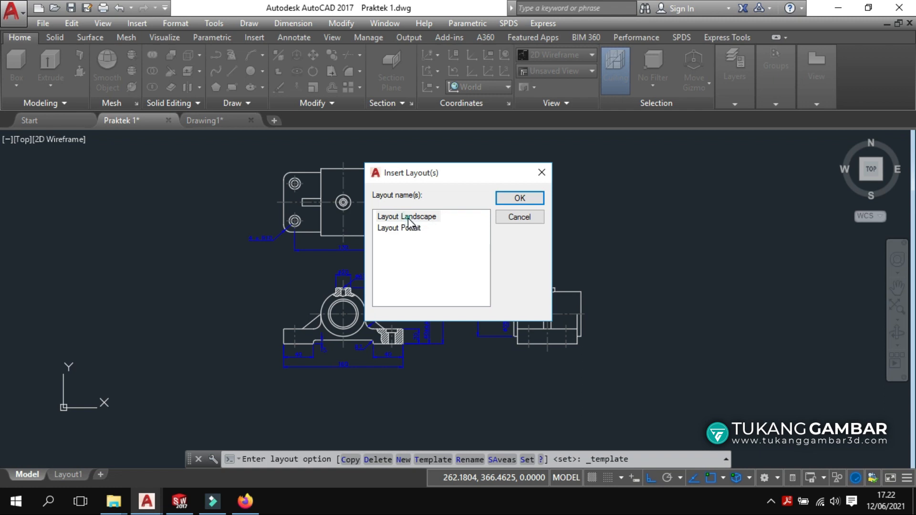
click(411, 216)
click(409, 228)
click(392, 218)
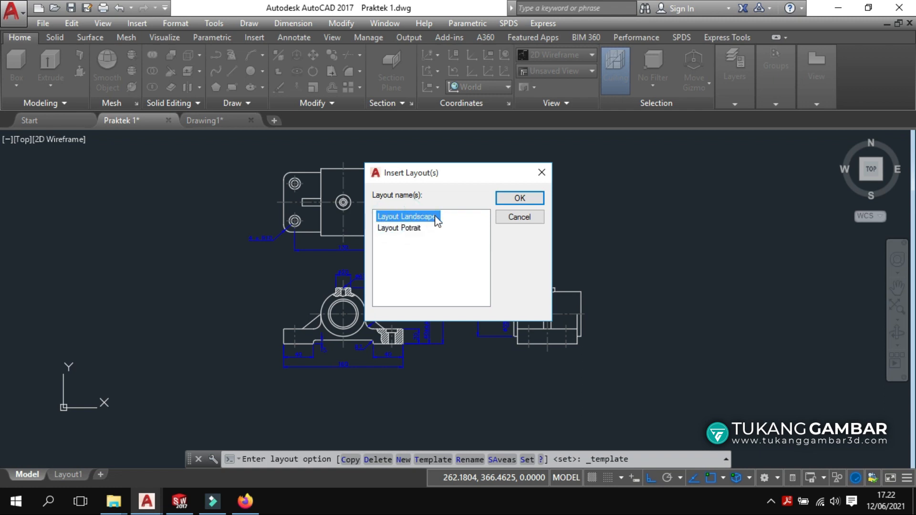
click(515, 199)
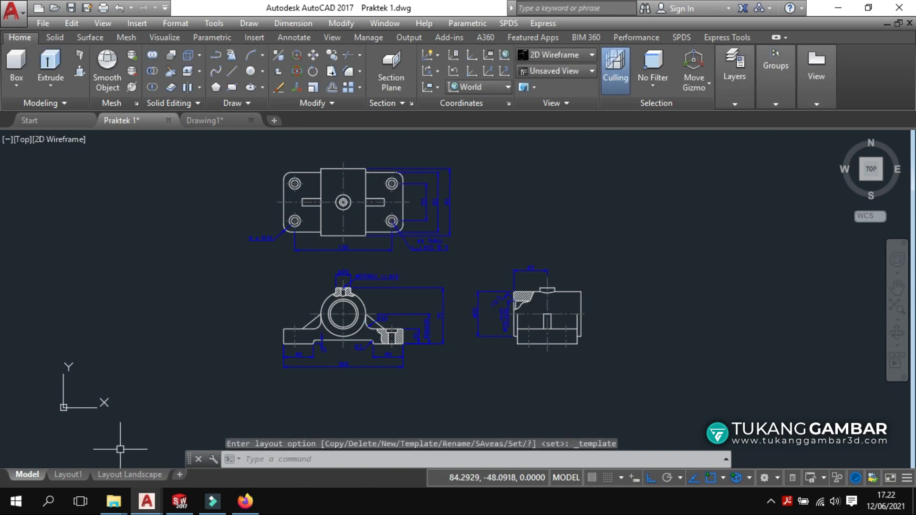
On Layout Landscape, zoom the viewport to extents, set its scale to 1:2, and center the views.
click(113, 472)
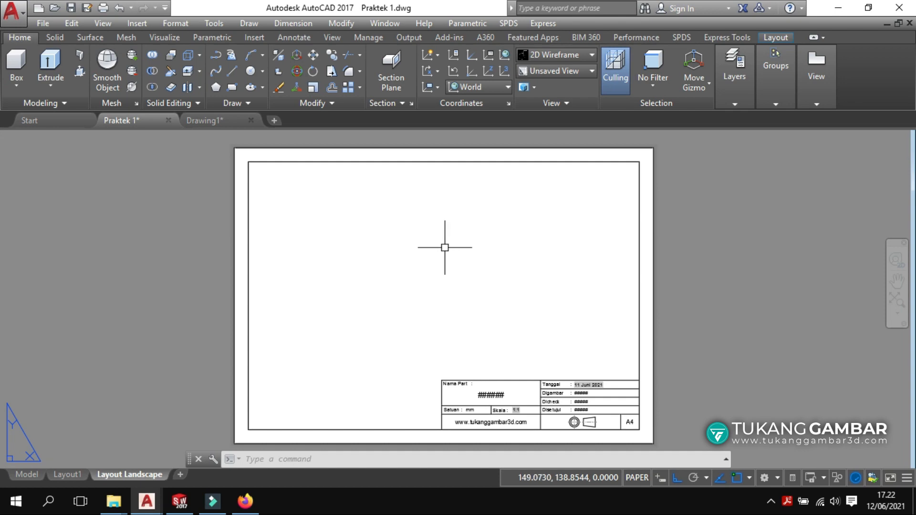
double_click(445, 248)
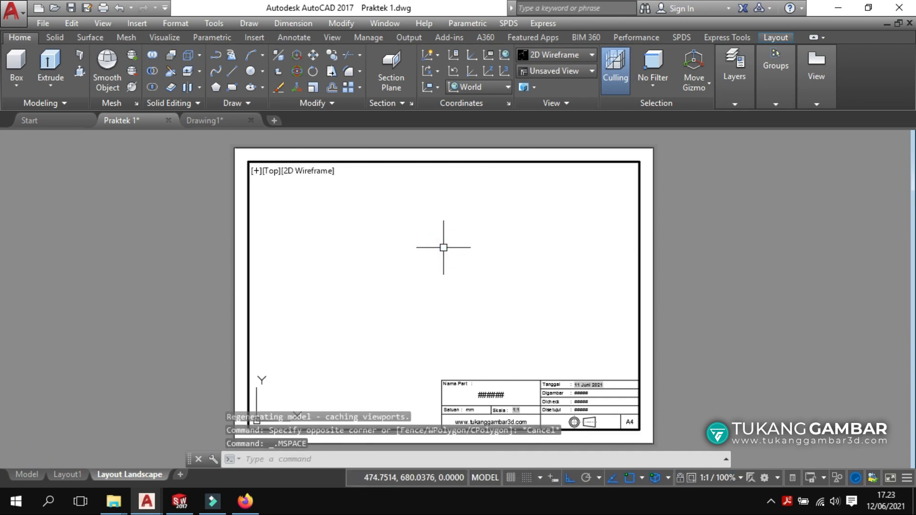
middle_click(443, 248)
middle_click(444, 248)
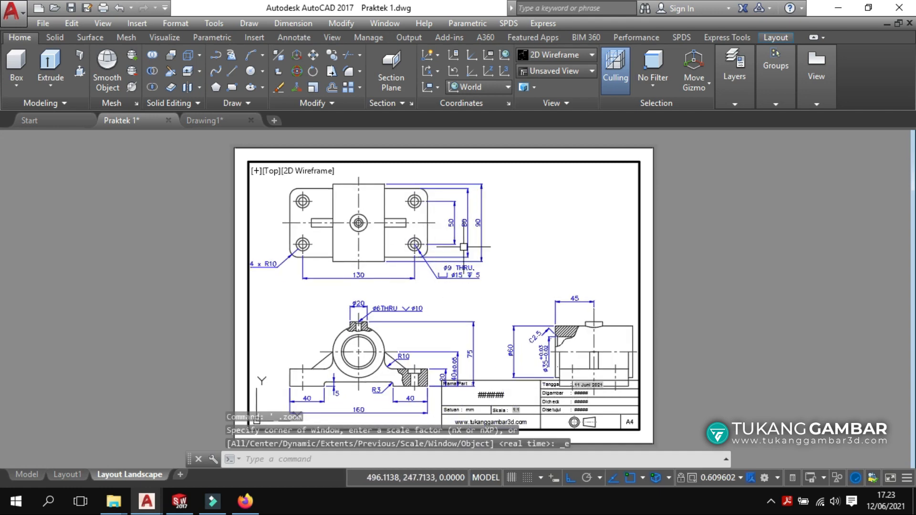
click(709, 479)
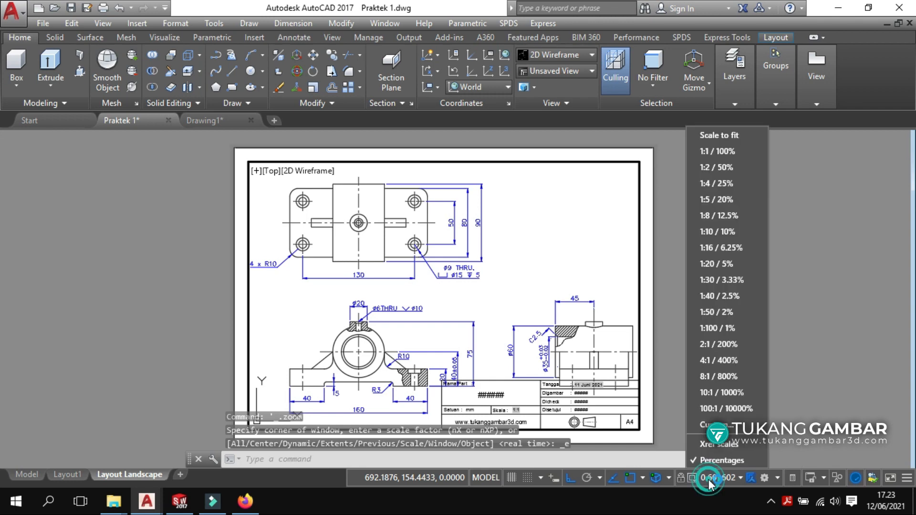
click(712, 167)
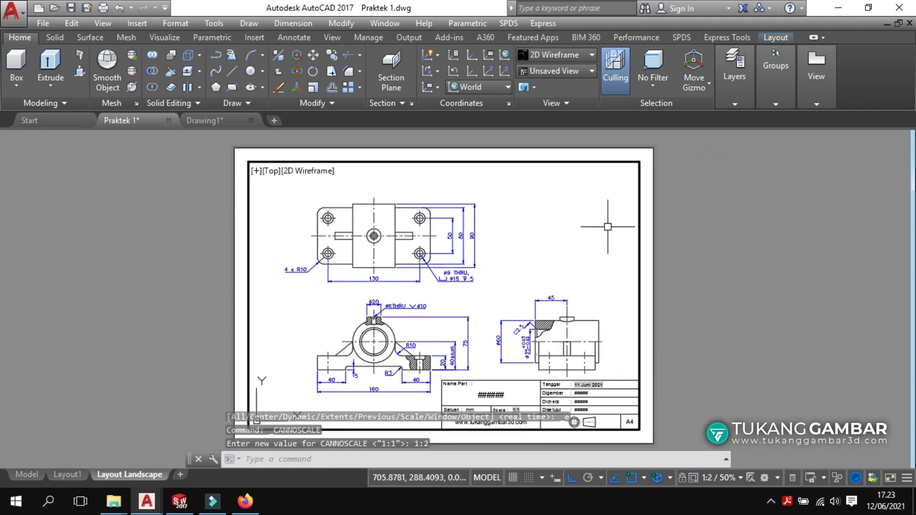
middle_drag(501, 290, 495, 269)
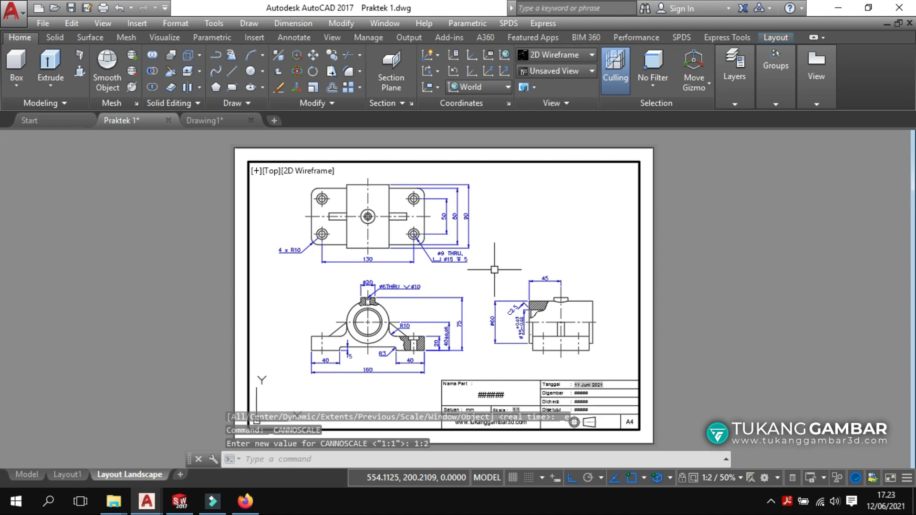
double_click(668, 227)
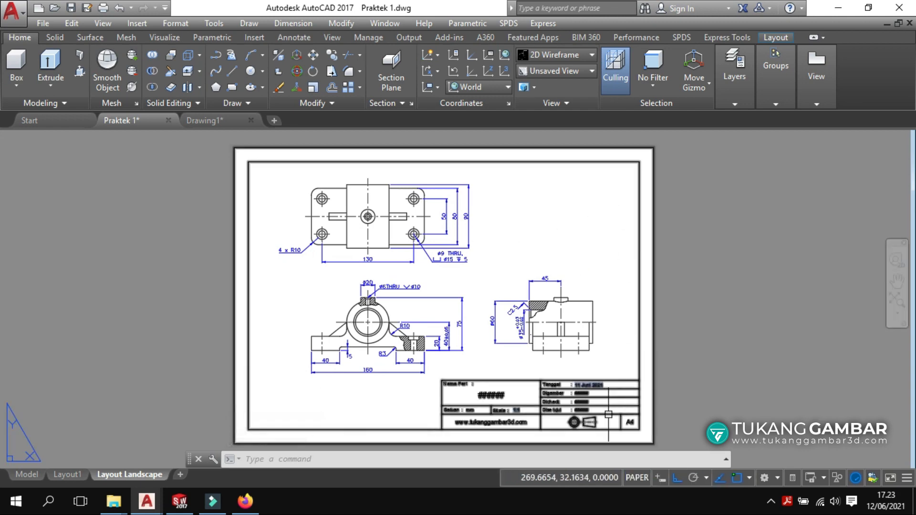
Open the title block's attribute editor and set PART_NAME to Block Unit.
scroll(594, 436, up, 1)
scroll(578, 435, up, 2)
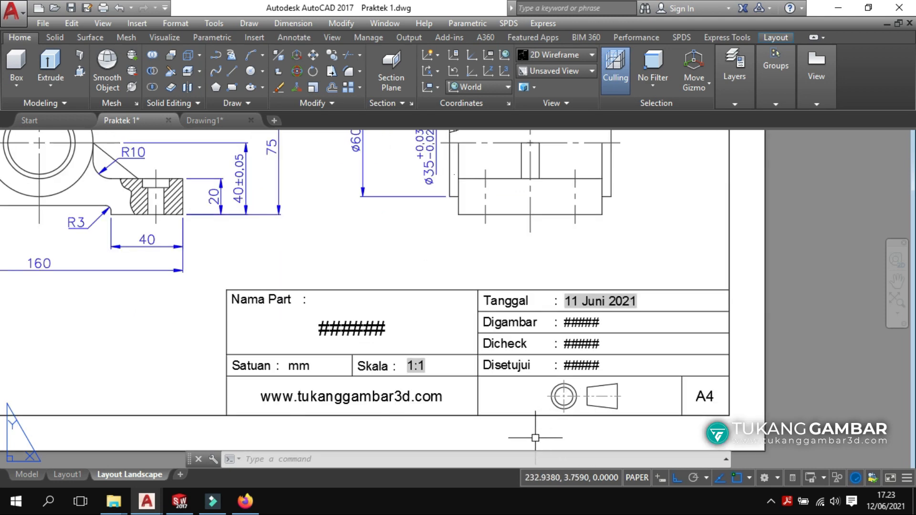
scroll(532, 434, down, 1)
middle_drag(531, 434, 540, 364)
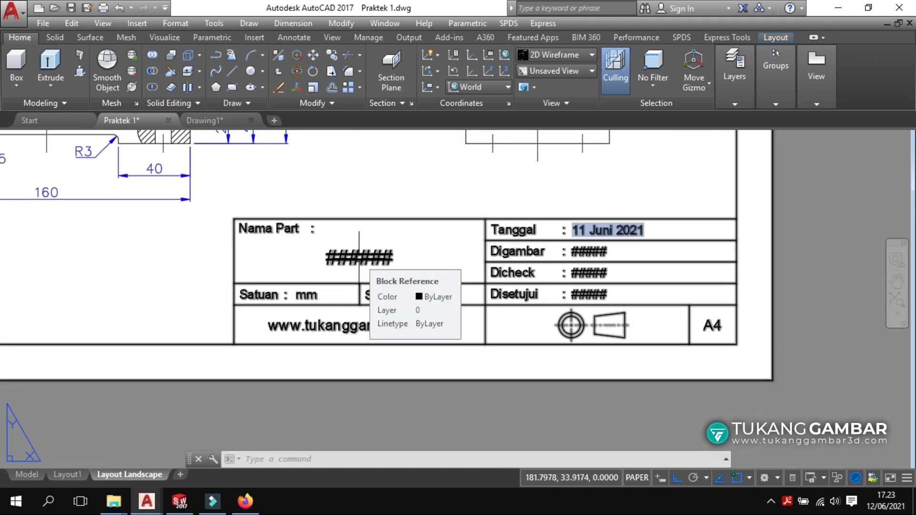
double_click(360, 262)
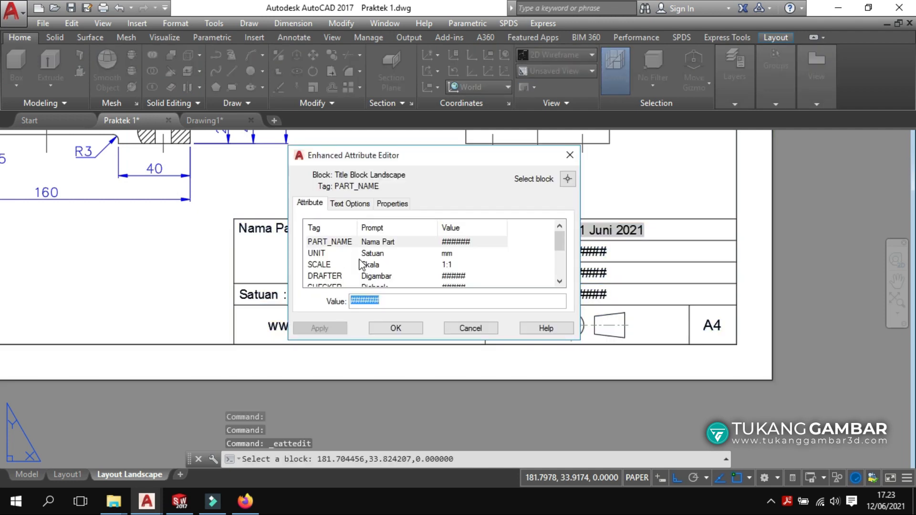
click(380, 247)
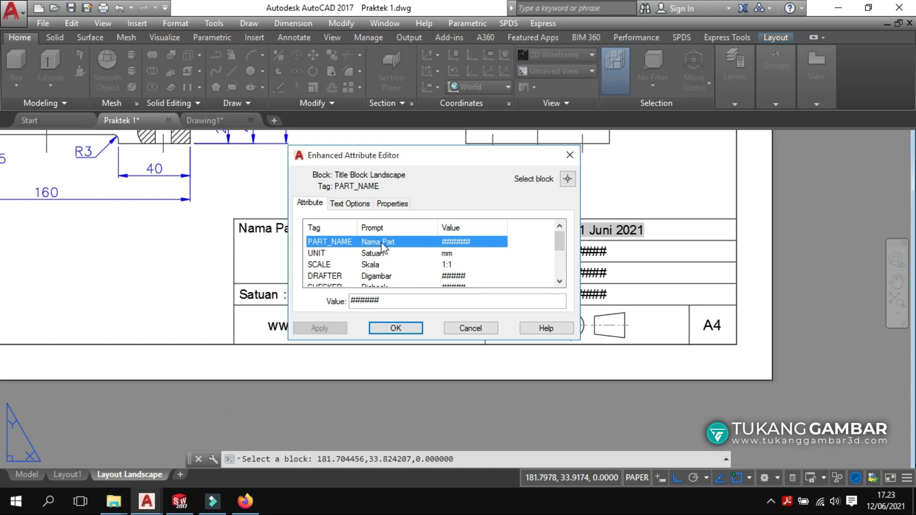
double_click(384, 301)
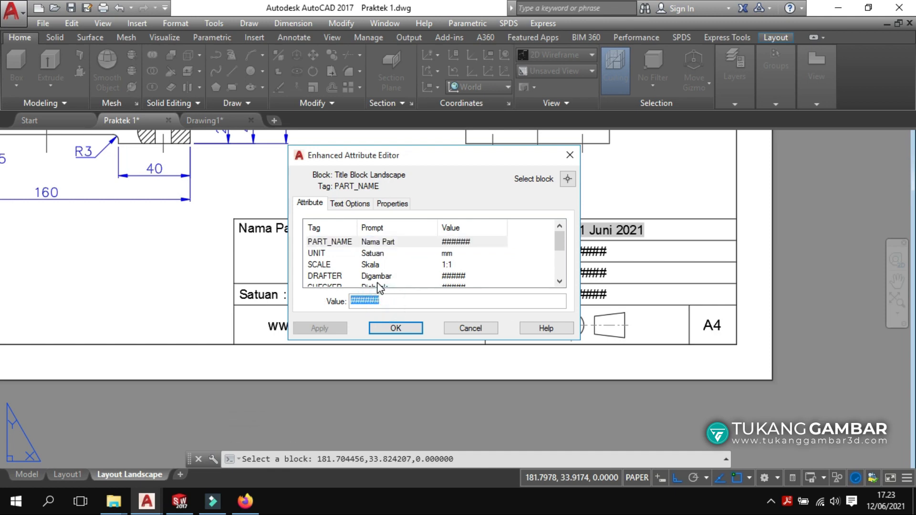
text(B)
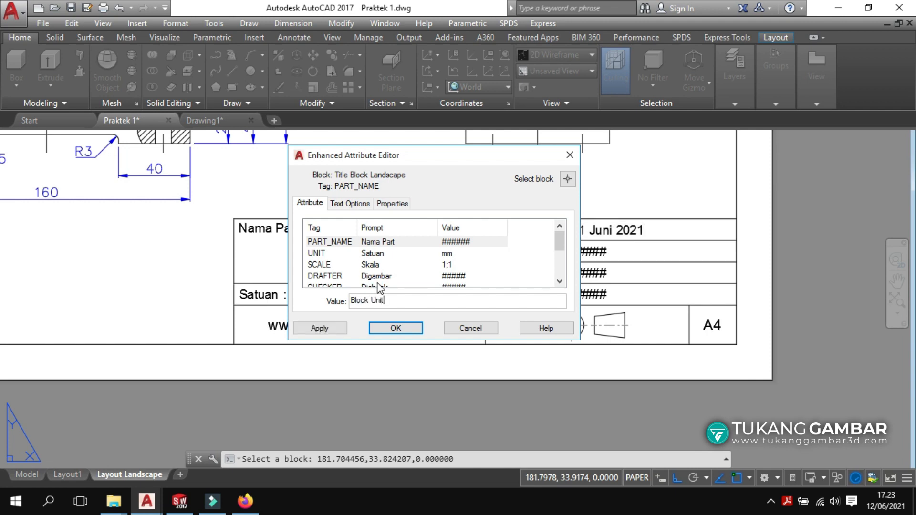
text(lock Unit)
key(Return)
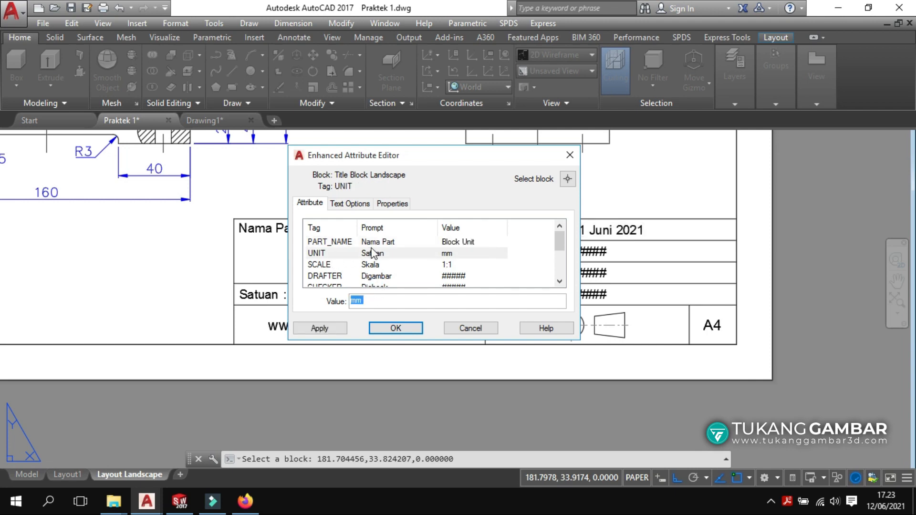
Keep UNIT as mm and change SCALE from 1:1 to 1:2.
click(376, 254)
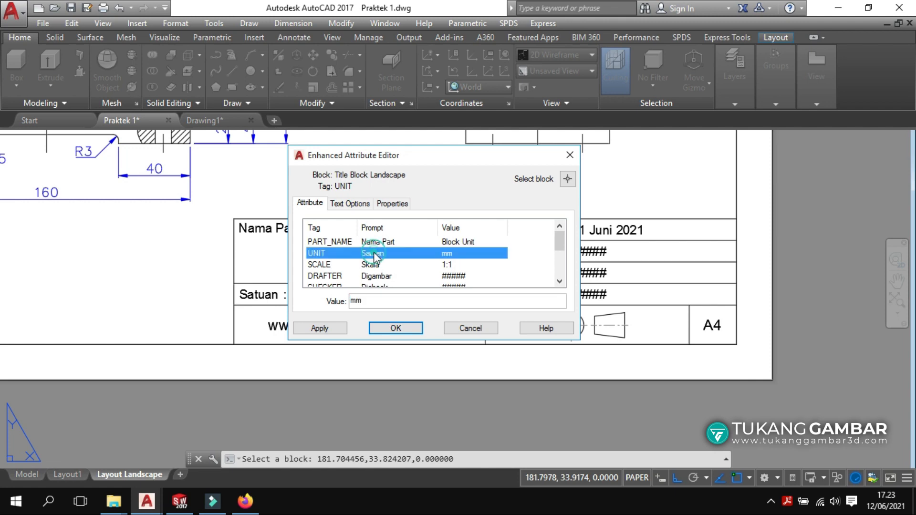
click(383, 299)
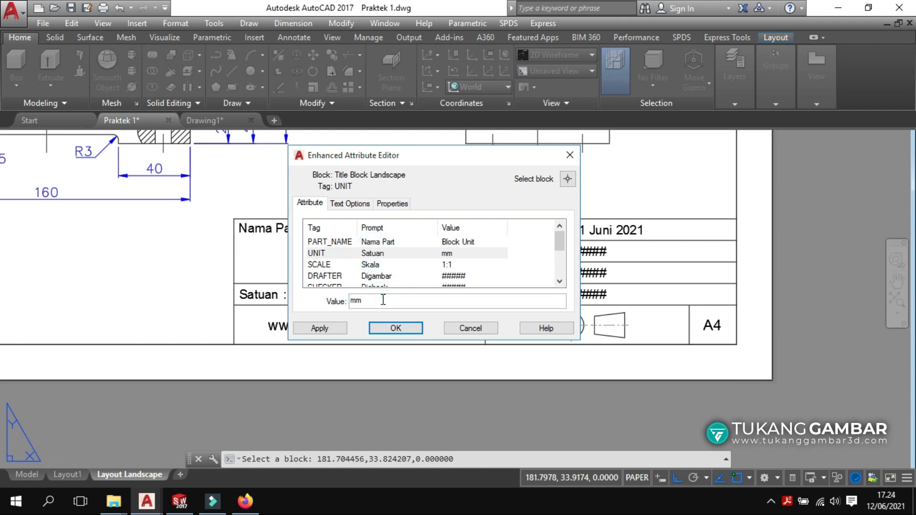
key(Return)
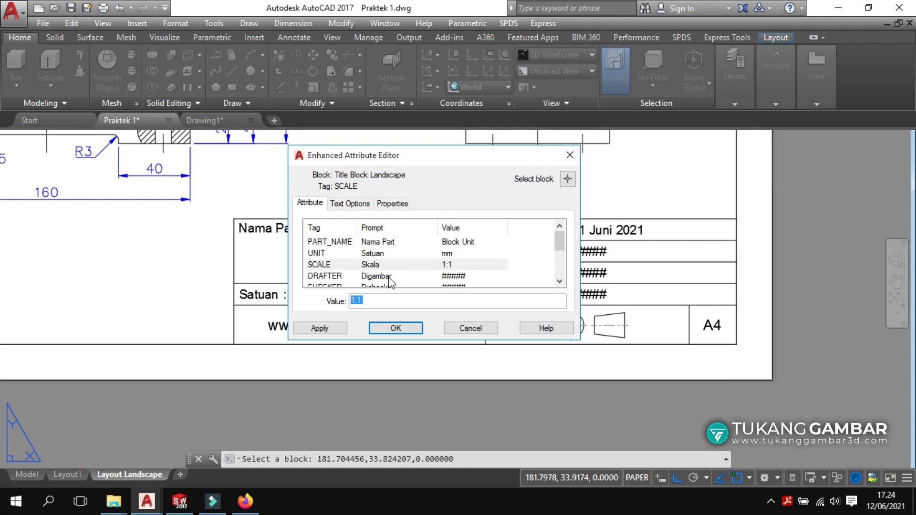
click(378, 266)
click(373, 297)
key(BackSpace)
text(1)
key(Return)
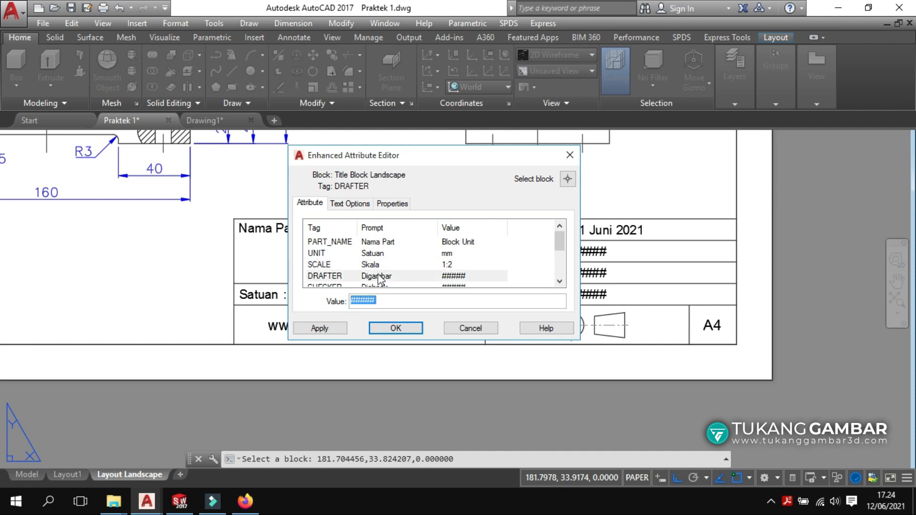
Enter the drafter's name in DRAFTER and the checker's name in CHECKER.
click(380, 277)
double_click(387, 299)
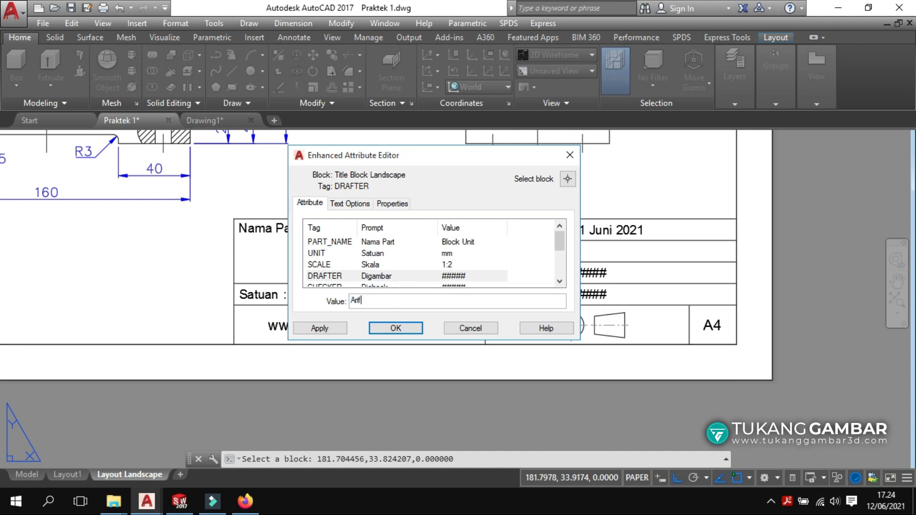
key(Return)
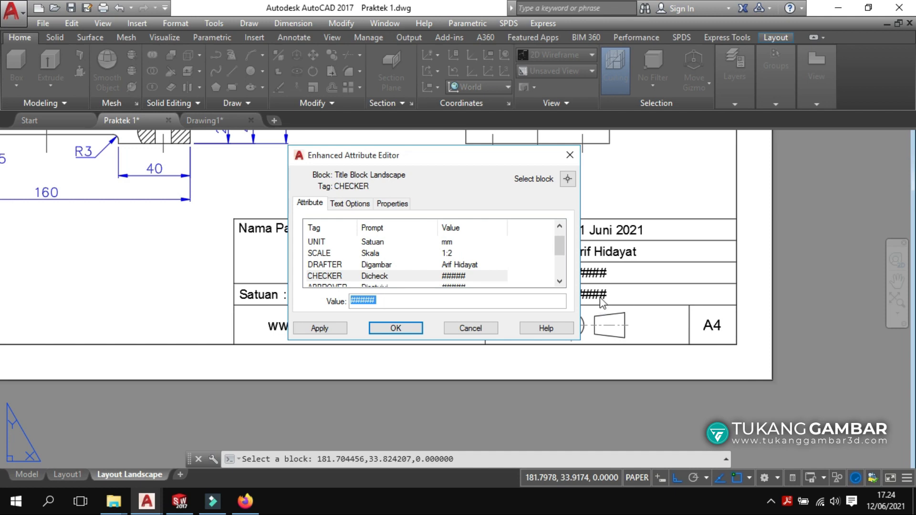
click(375, 278)
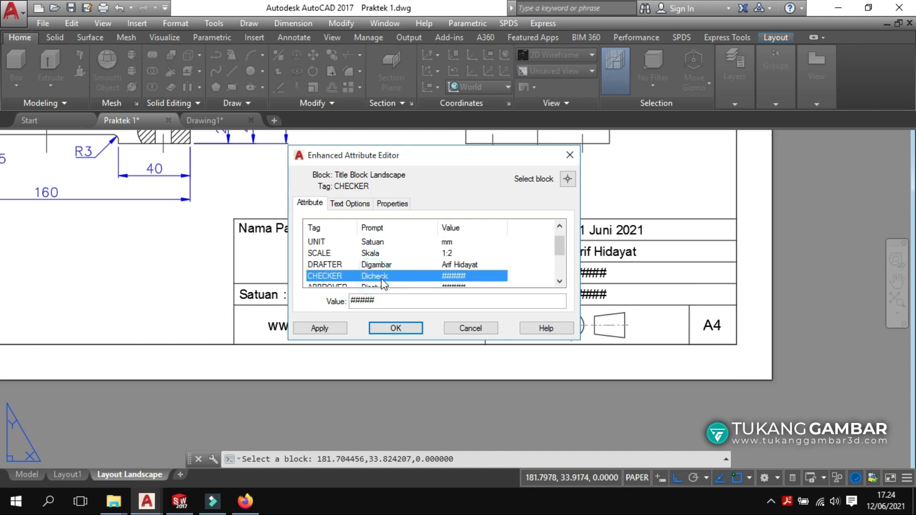
drag(382, 300, 334, 301)
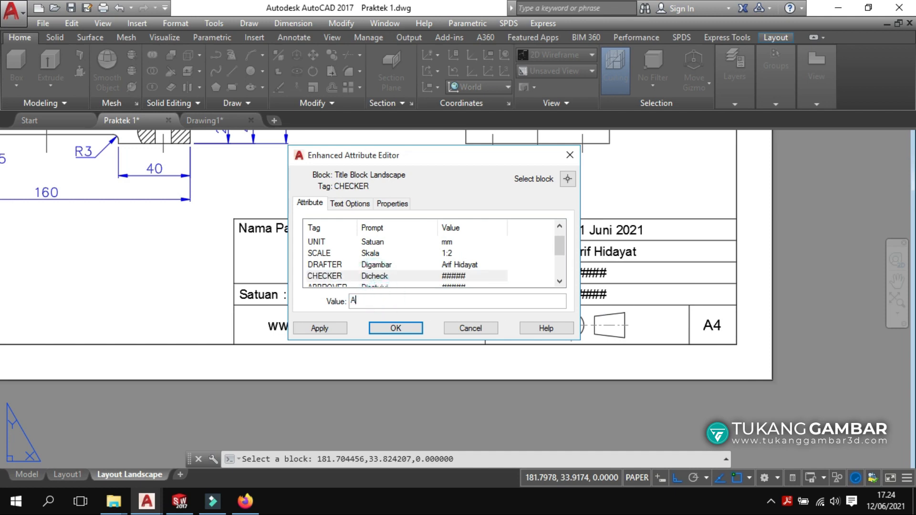
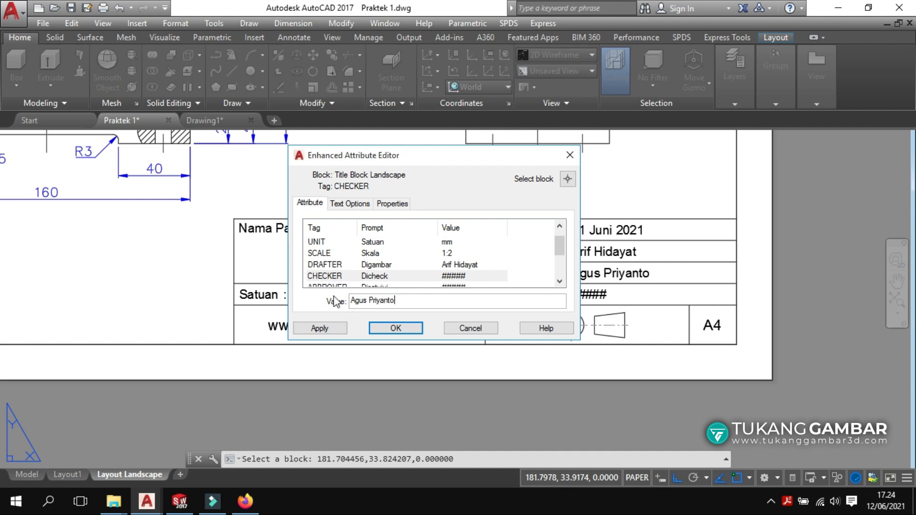
key(Return)
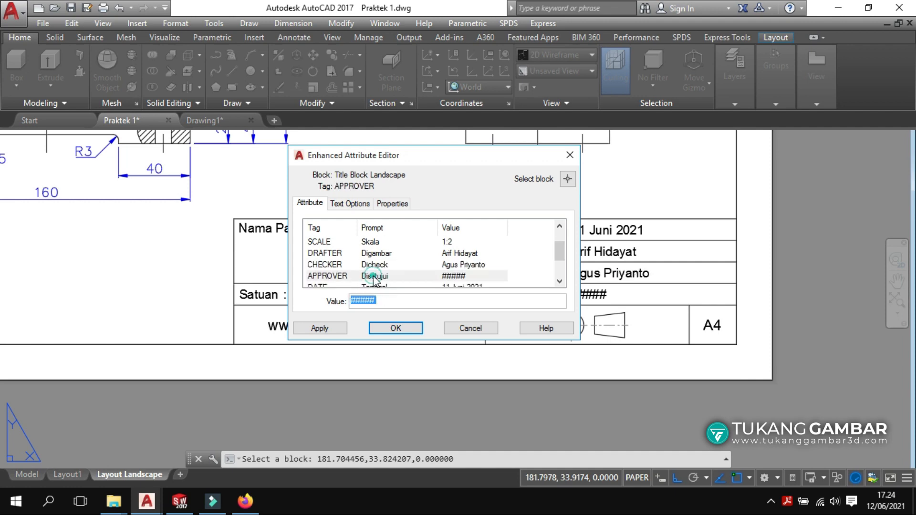
Enter the approver's name and change DATE from 11 Juni 2021 to 12 Juni 2021.
click(374, 275)
drag(386, 301, 320, 301)
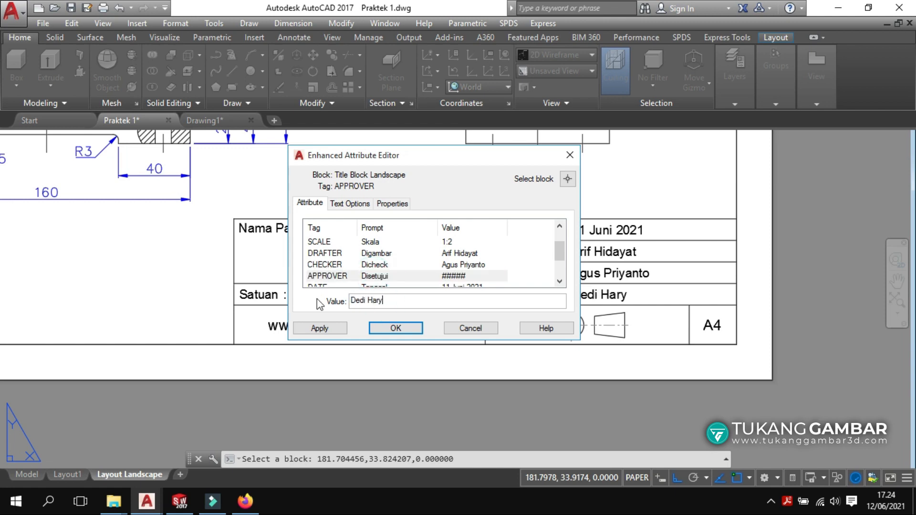
key(Return)
click(381, 276)
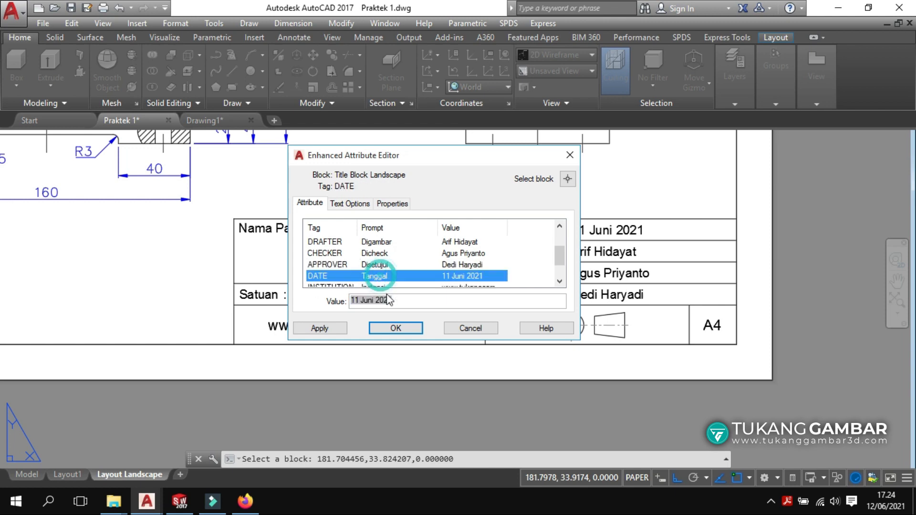
click(397, 301)
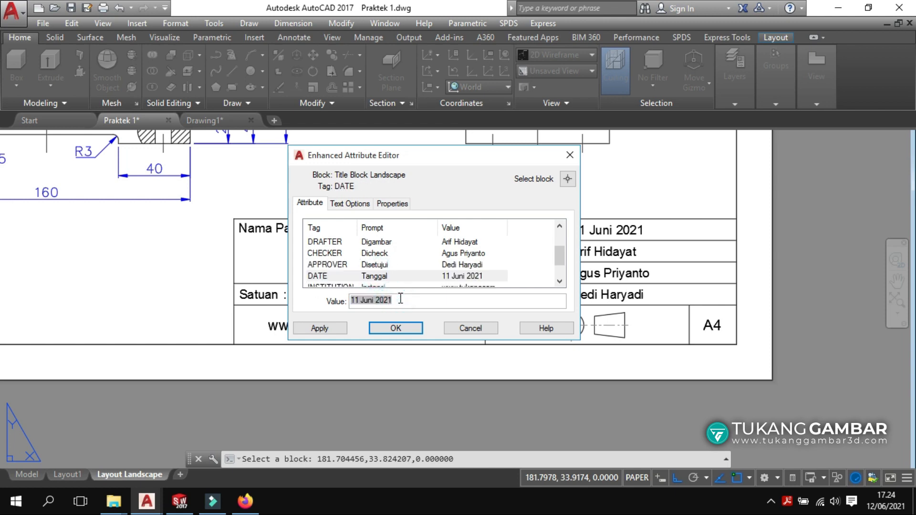
key(BackSpace)
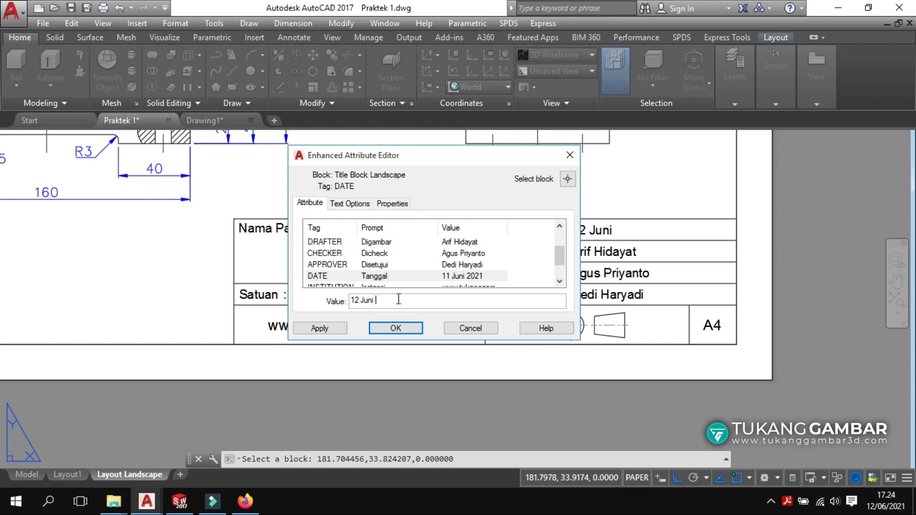
key(Return)
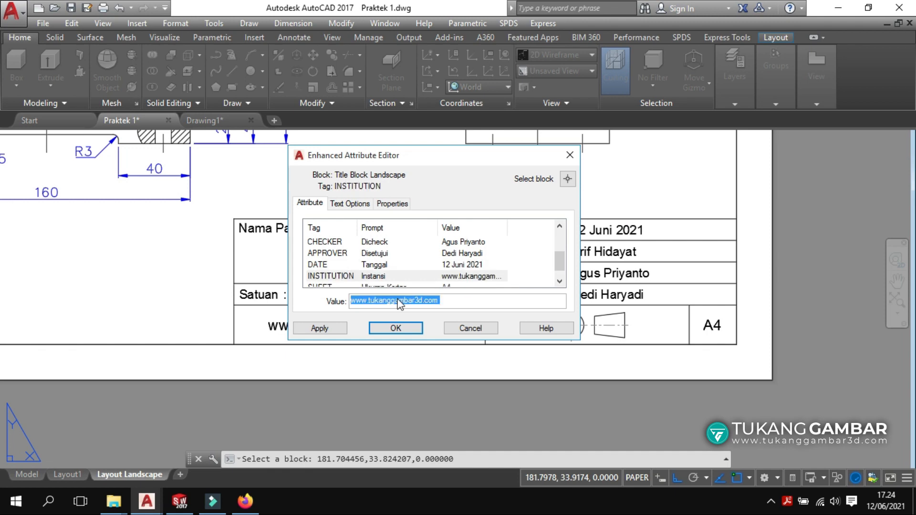
Replace INSTITUTION with Universitas Tukang Gambar and apply all title block edits.
click(375, 276)
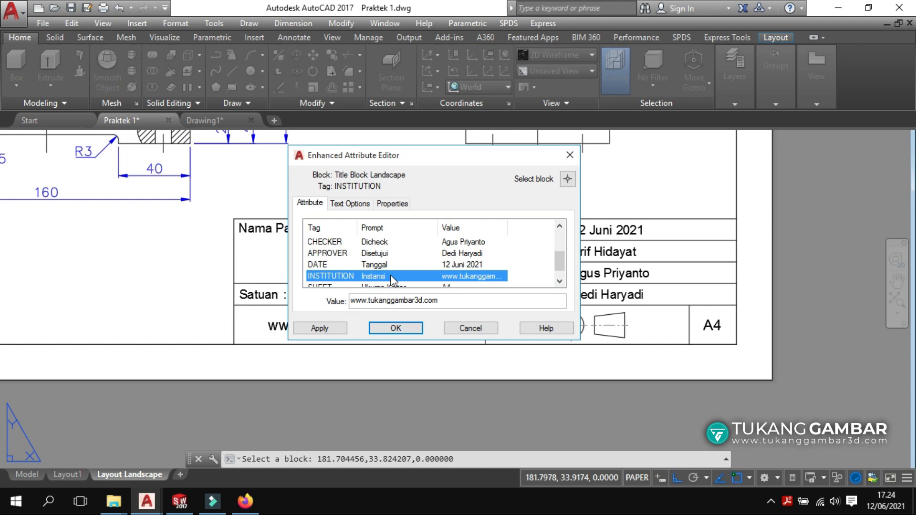
click(419, 300)
drag(441, 300, 326, 300)
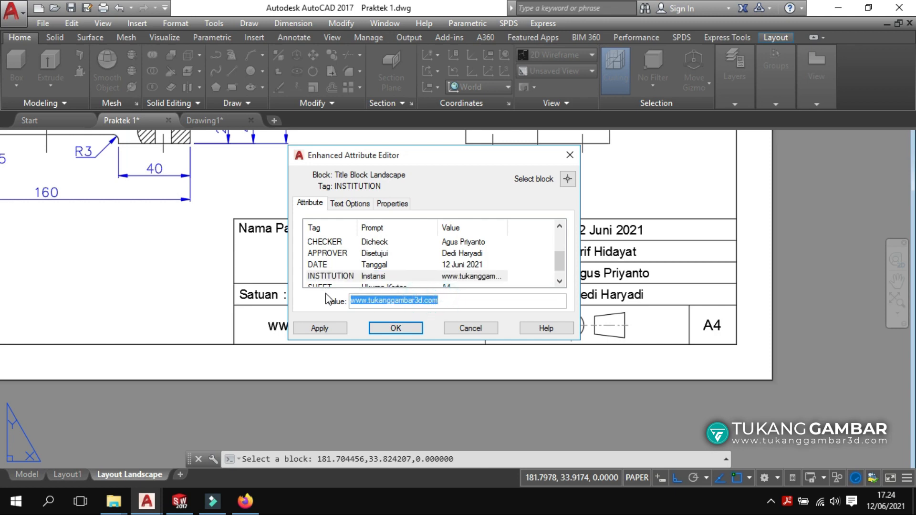
text(Universitas Tukang G)
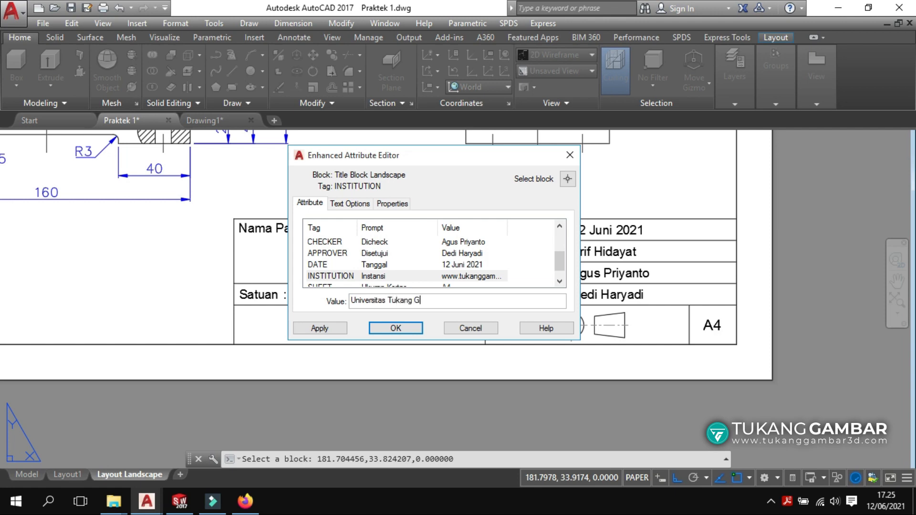
text(ambar)
key(Return)
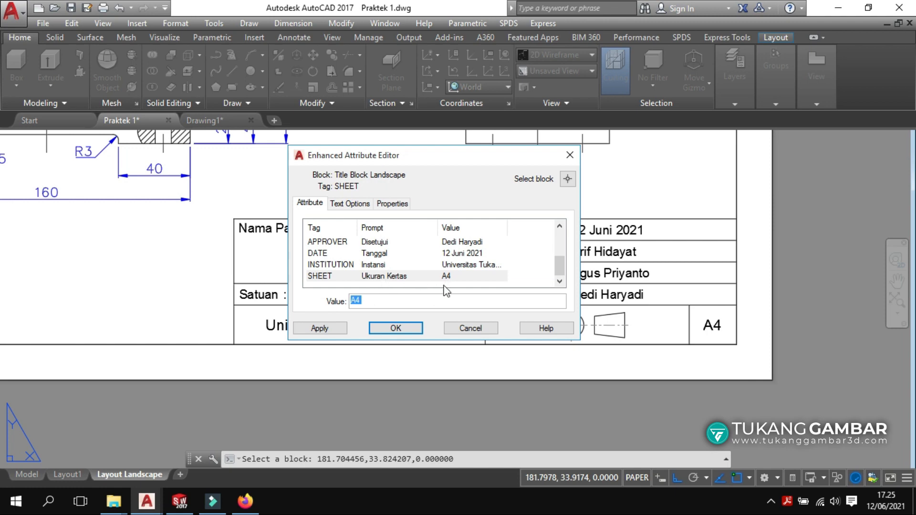
click(406, 328)
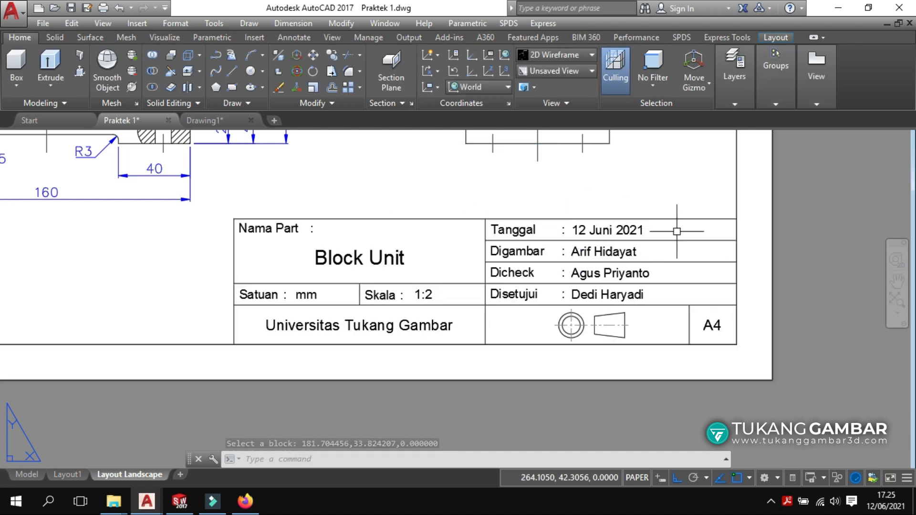
Plot Layout Landscape with DWG To PDF.pc3 and save Praktek 1-Layout Landscape.pdf in Documents.
scroll(549, 277, down, 5)
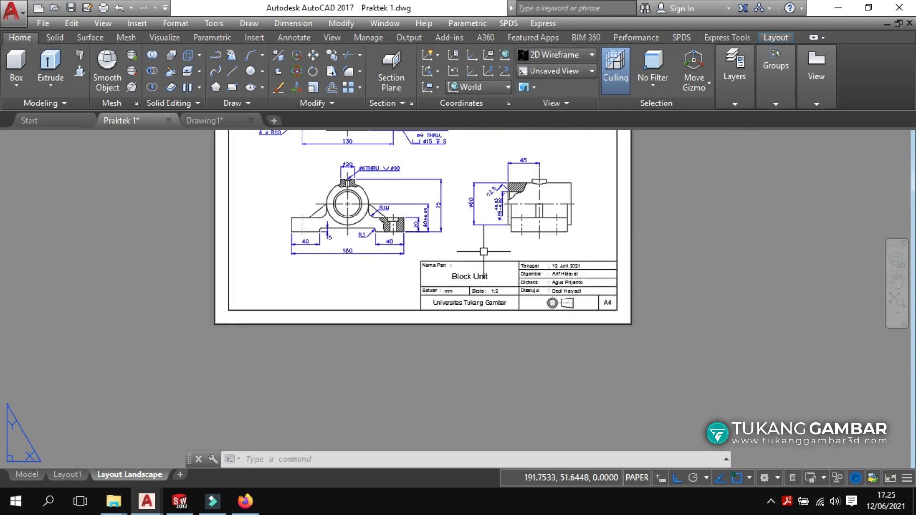
mouse_move(480, 249)
middle_down()
mouse_move(440, 303)
mouse_move(429, 365)
middle_up()
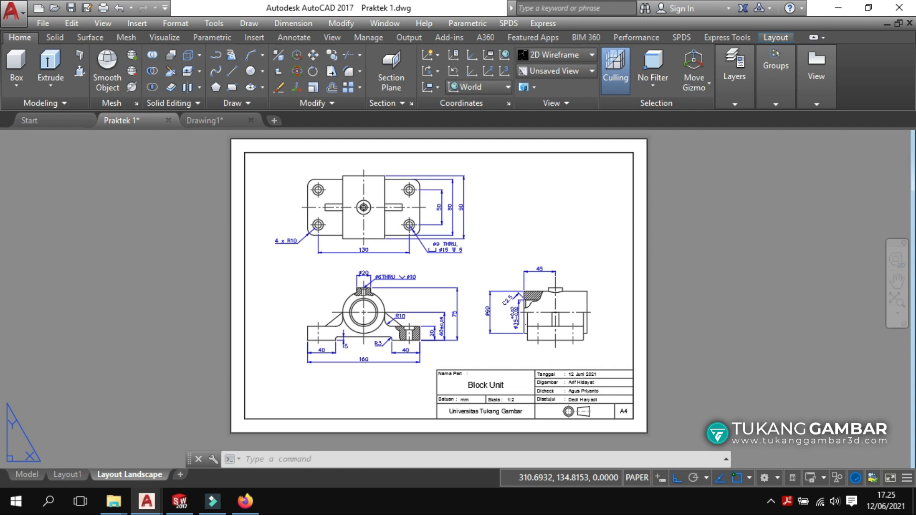
key(ctrl+p)
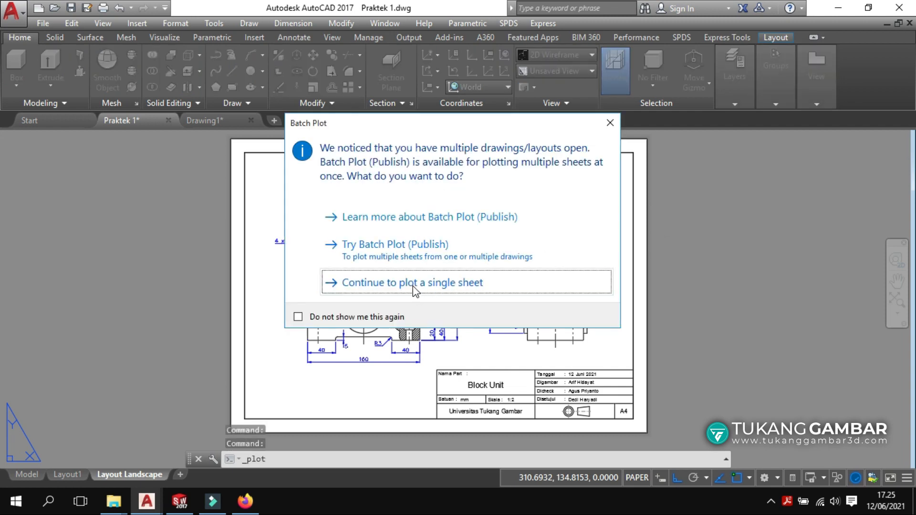
click(413, 285)
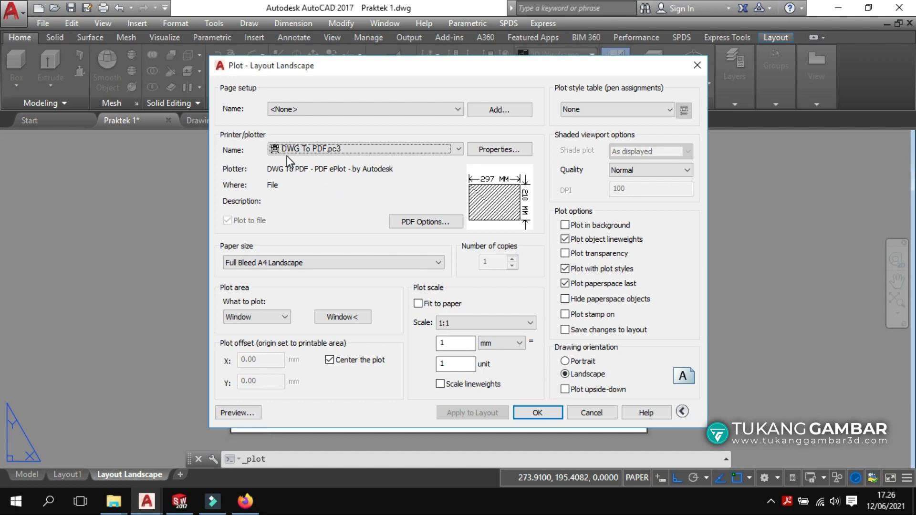
click(459, 149)
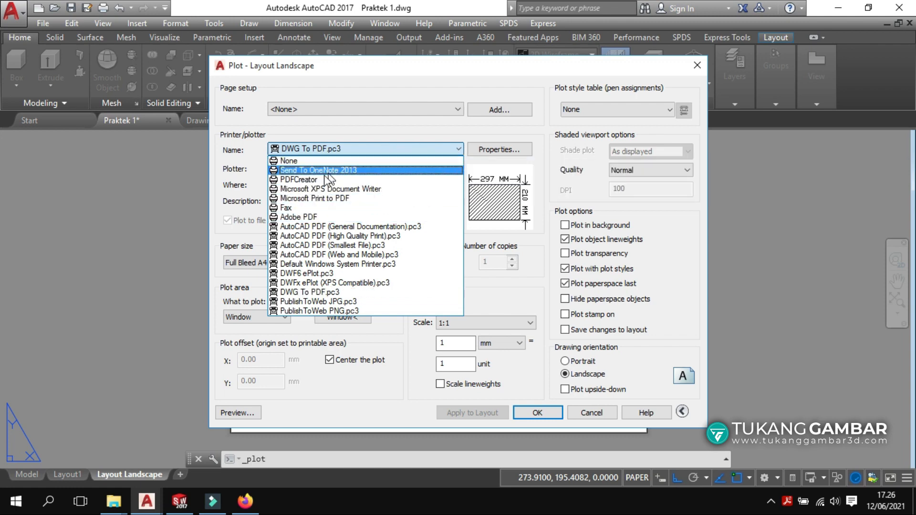
click(368, 130)
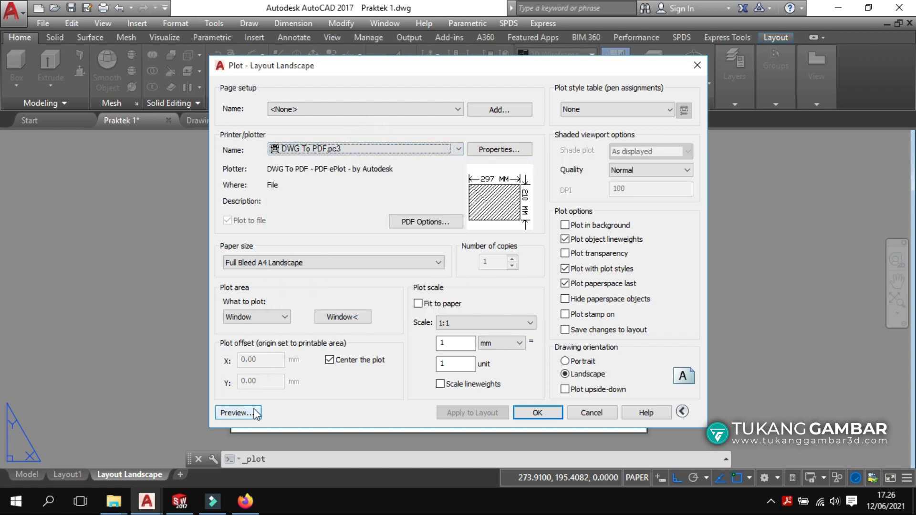
click(239, 413)
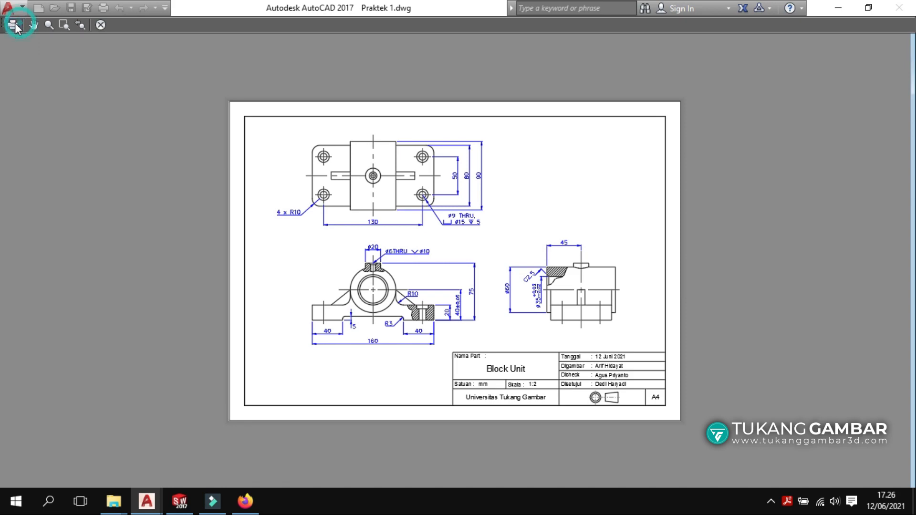
click(14, 24)
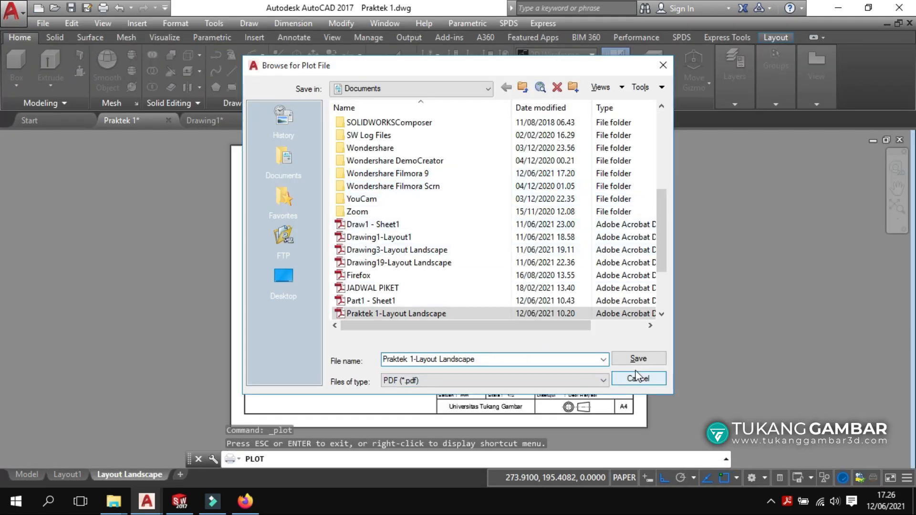
click(639, 358)
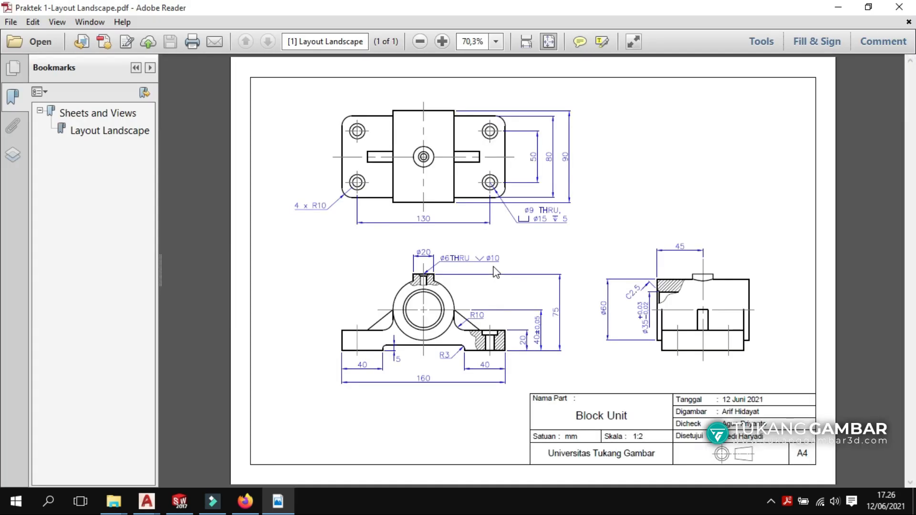
View the PDF in Read Mode, zoom in, fit the page again, and close Adobe Reader.
click(630, 42)
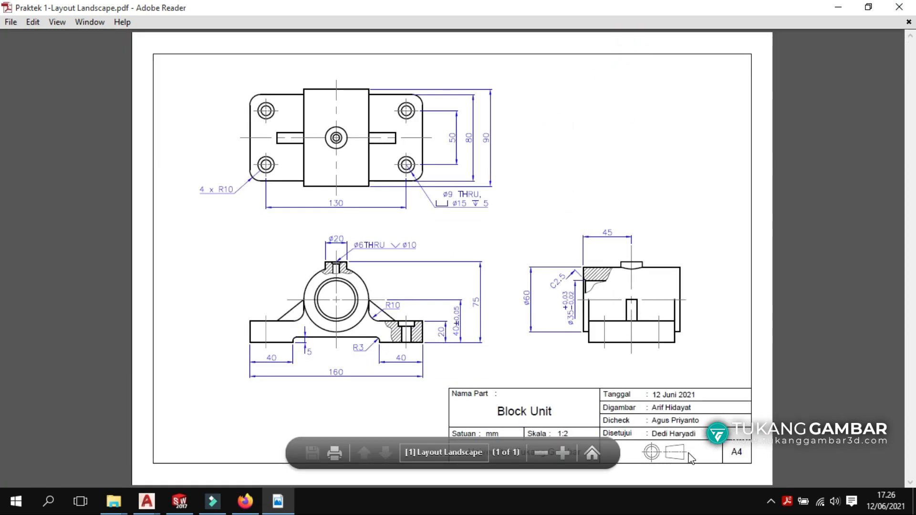
ctrl+scroll(689, 453, up, 3)
scroll(702, 397, down, 1)
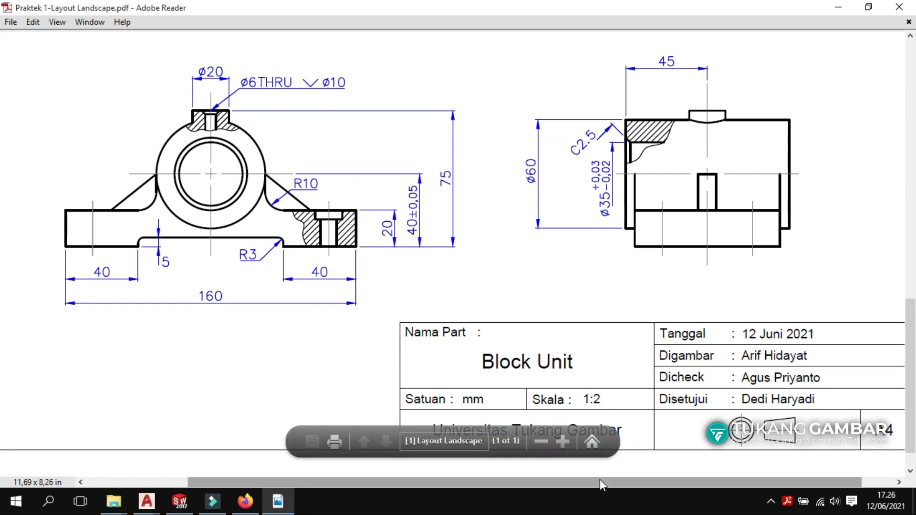
drag(599, 479, 742, 458)
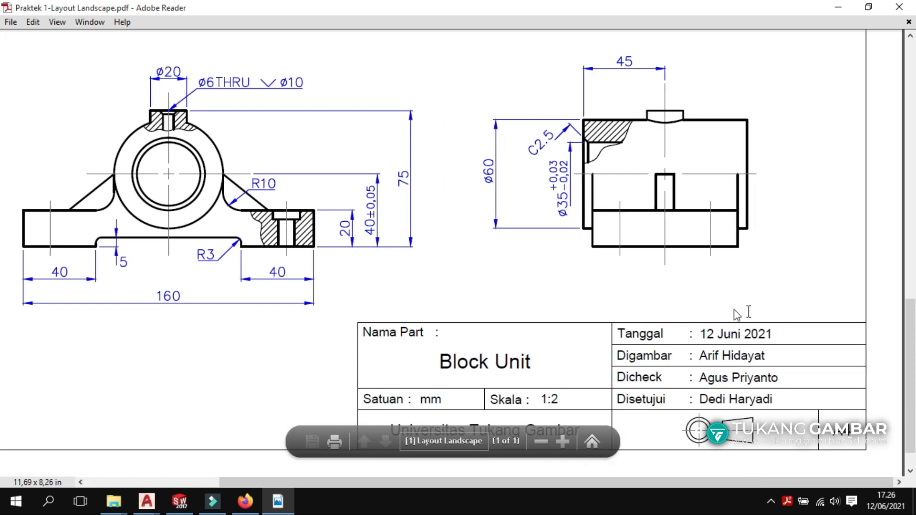
key(ctrl+0)
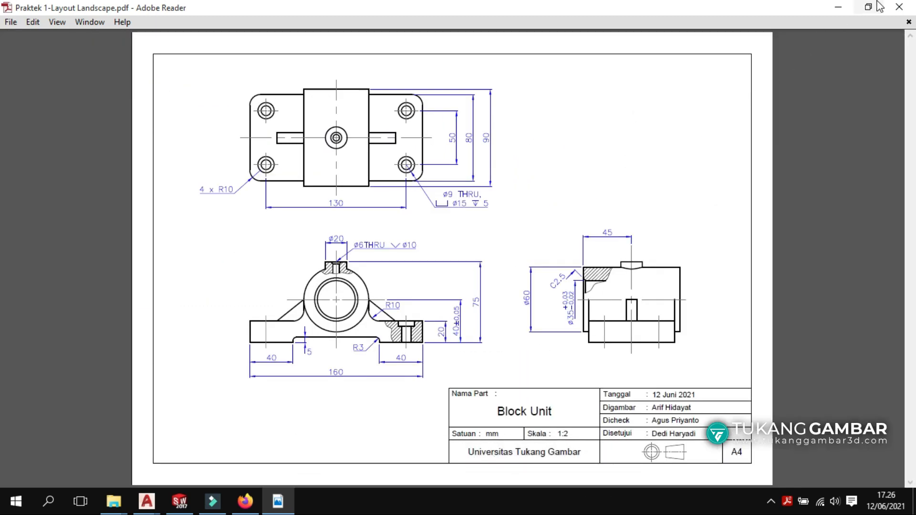
click(899, 7)
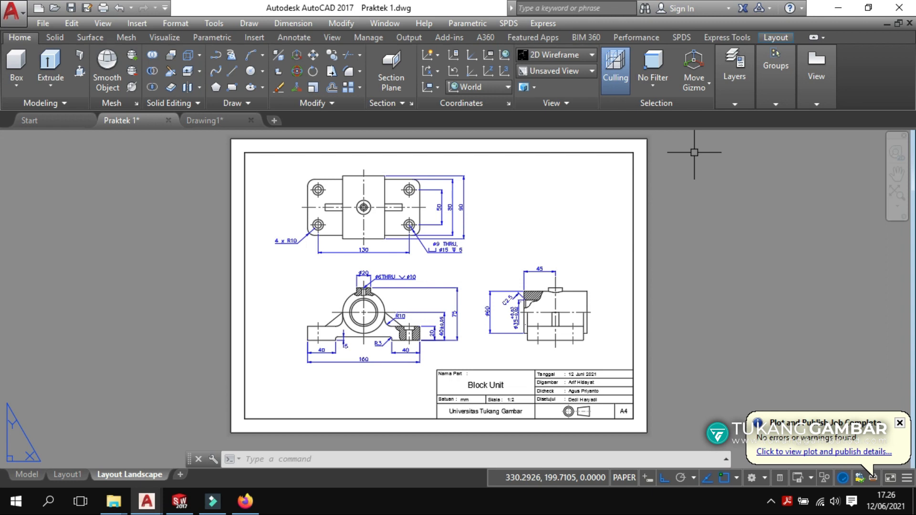
Extract the TSW-01 A4 archive in Downloads to its own folder and open it.
mouse_move(114, 501)
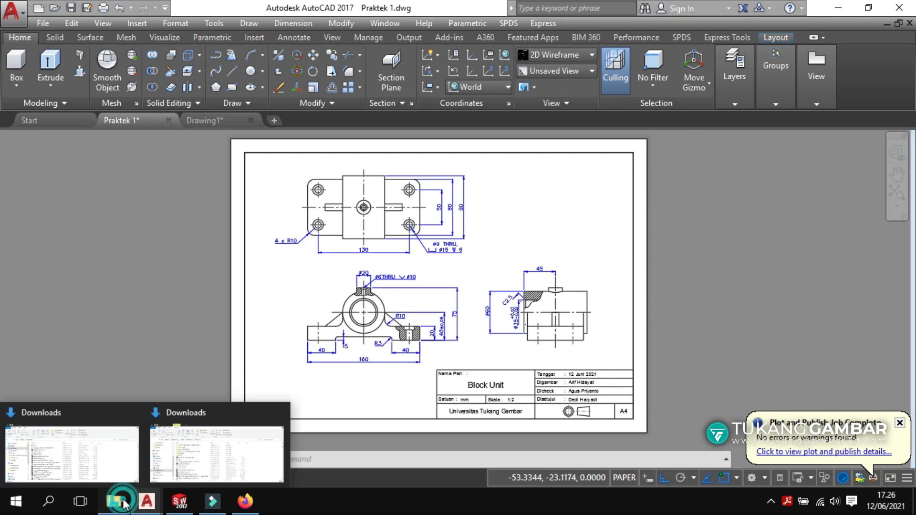
click(199, 449)
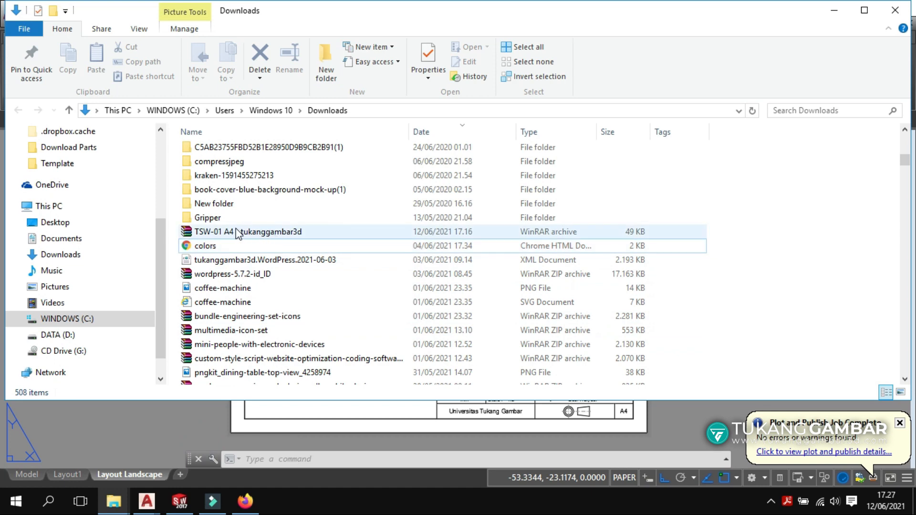
click(212, 234)
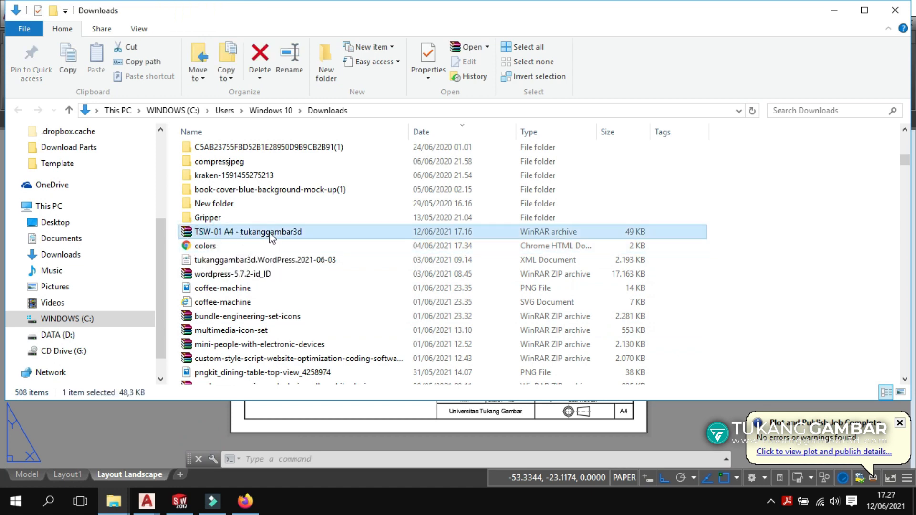
right_click(228, 237)
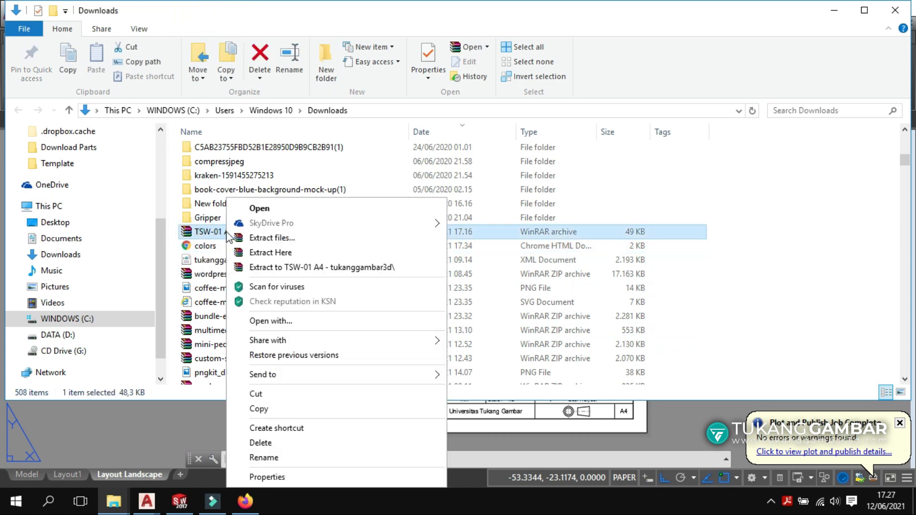
click(270, 269)
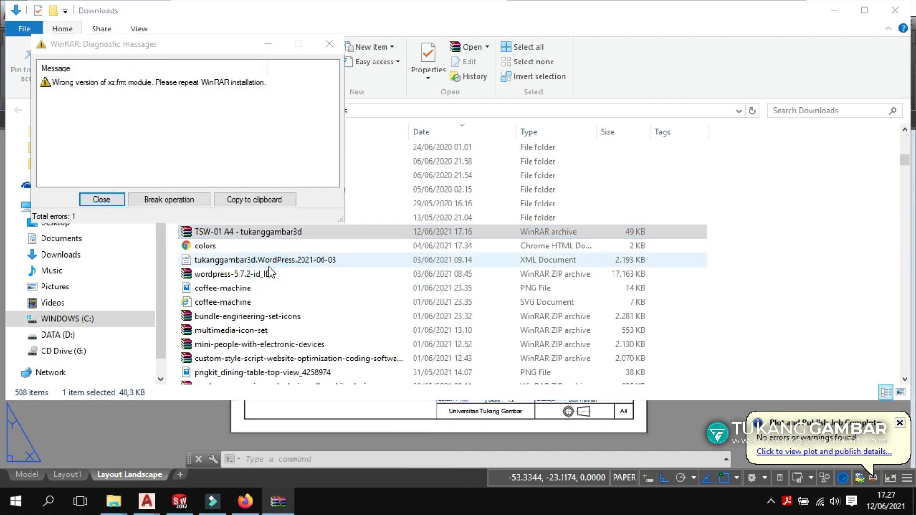
click(109, 199)
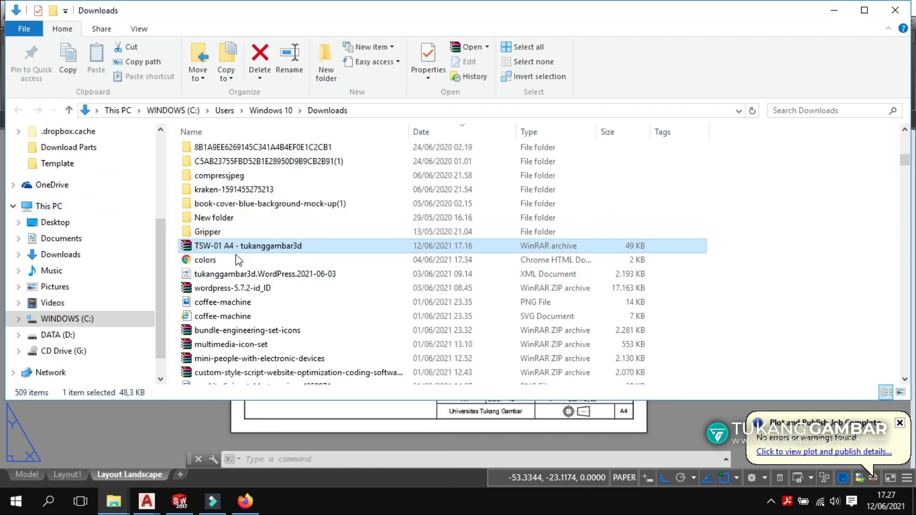
scroll(310, 277, up, 15)
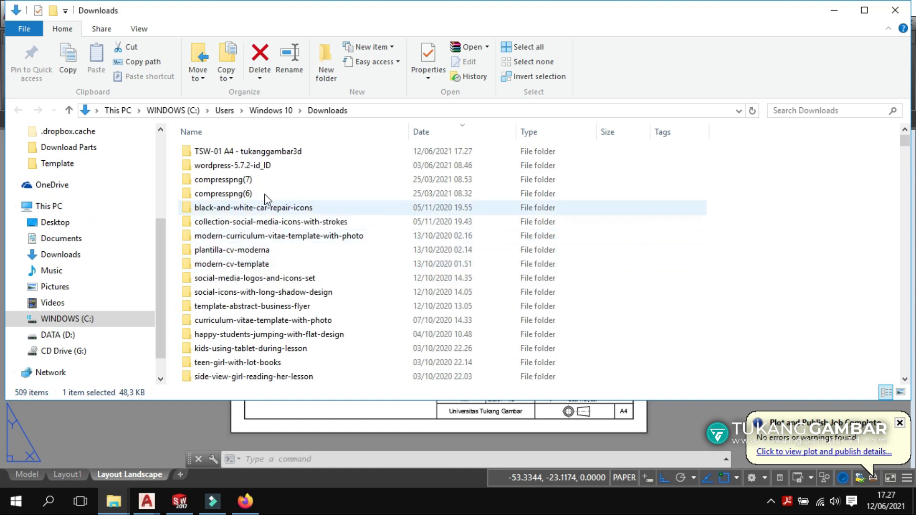
double_click(253, 152)
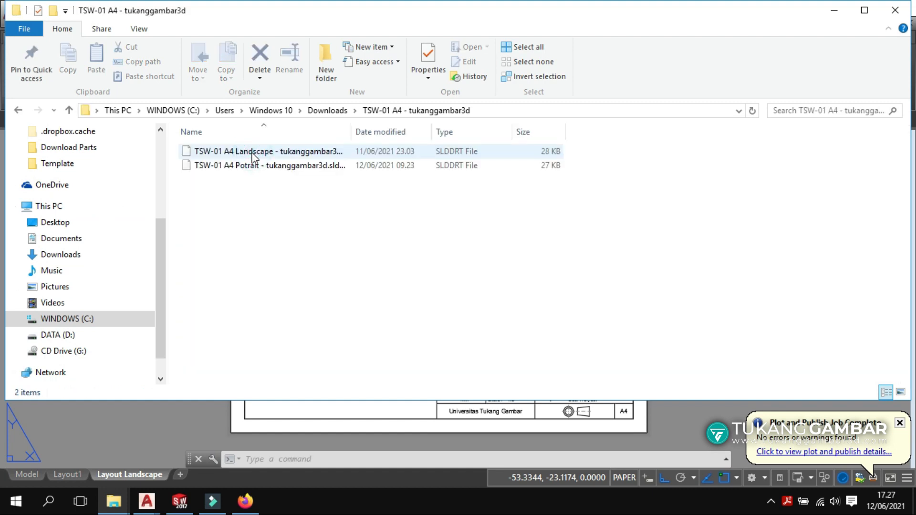
Cut the landscape and portrait SLDDRT sheet format files, then start a new SOLIDWORKS document.
click(254, 151)
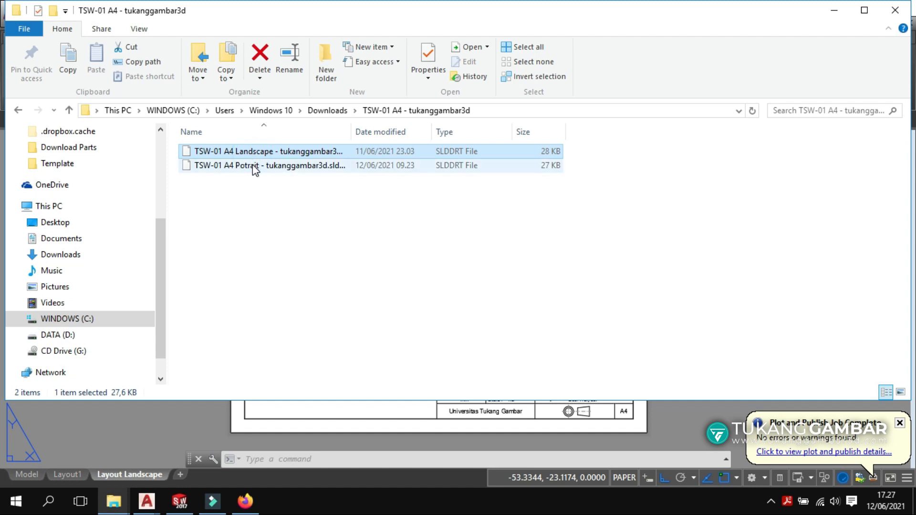
shift+click(254, 165)
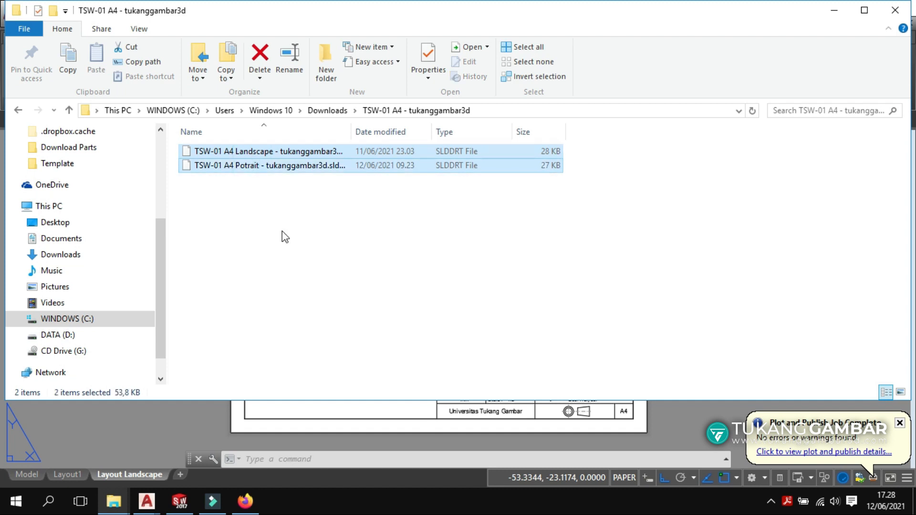
right_click(295, 166)
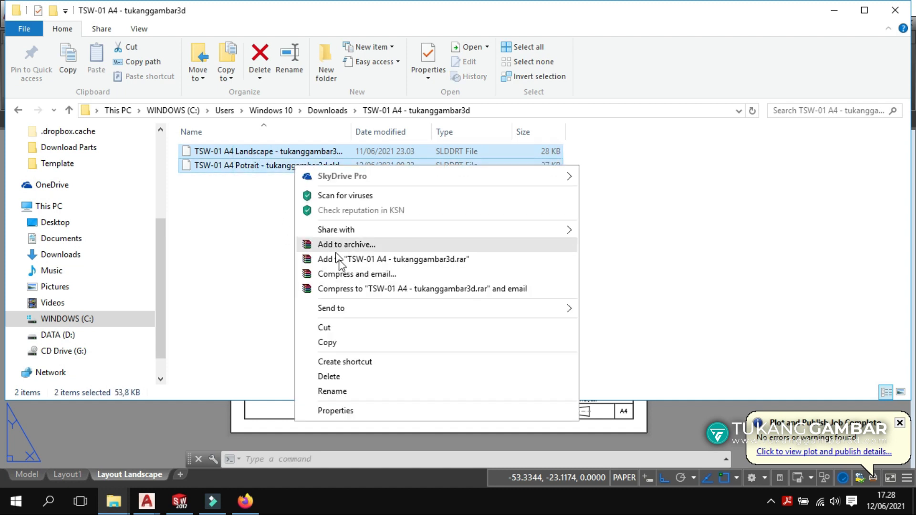
click(358, 332)
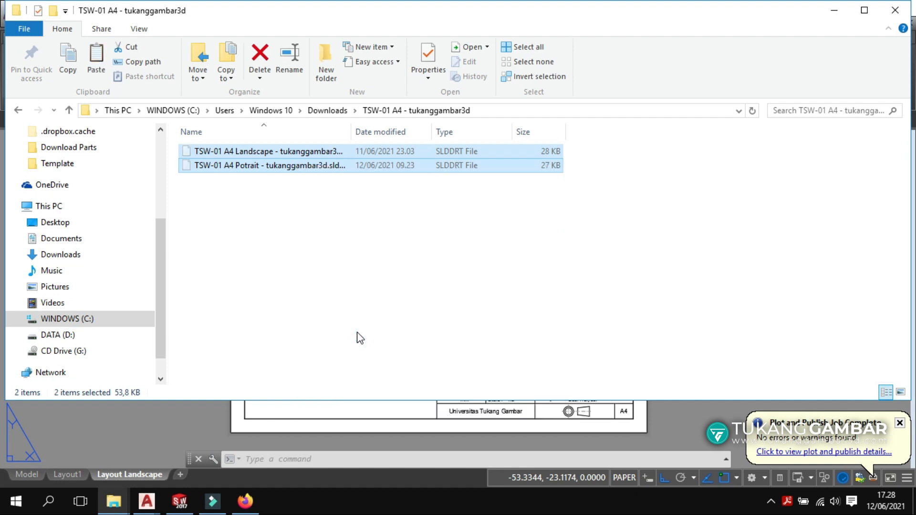
click(194, 489)
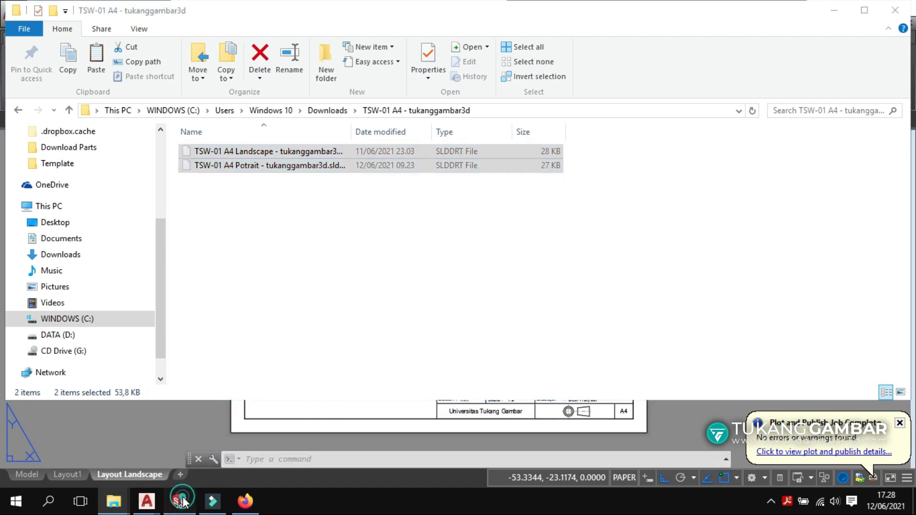
click(270, 12)
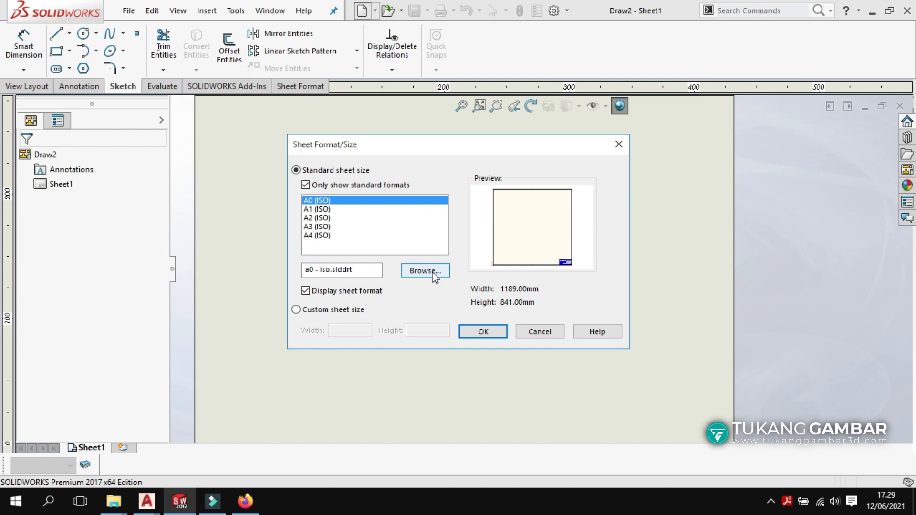
Paste both TSW-01 A4 sheet format files into the sheet format folder and load TSW-01 A4 Landscape.
click(419, 275)
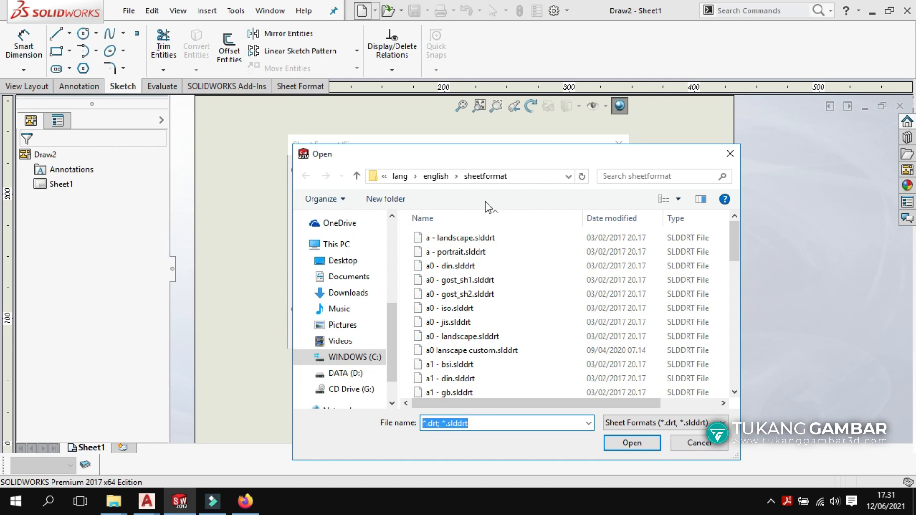
right_click(407, 253)
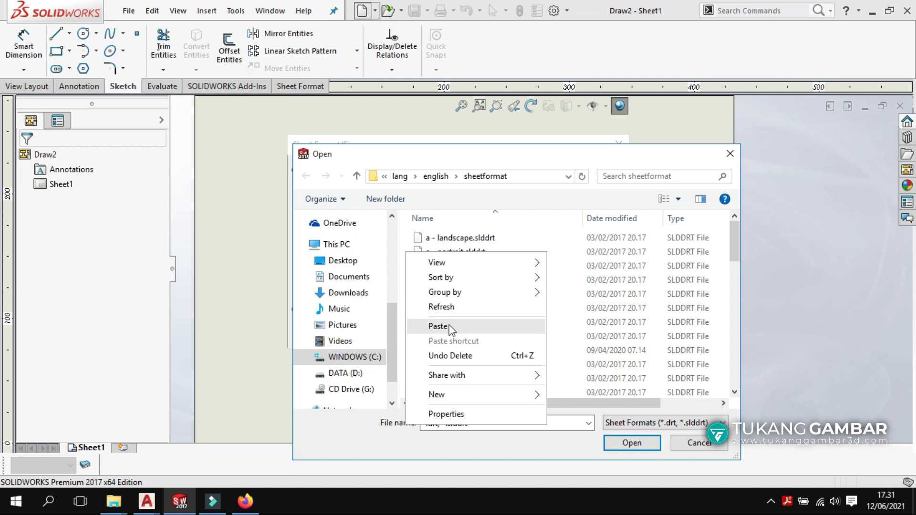
click(449, 326)
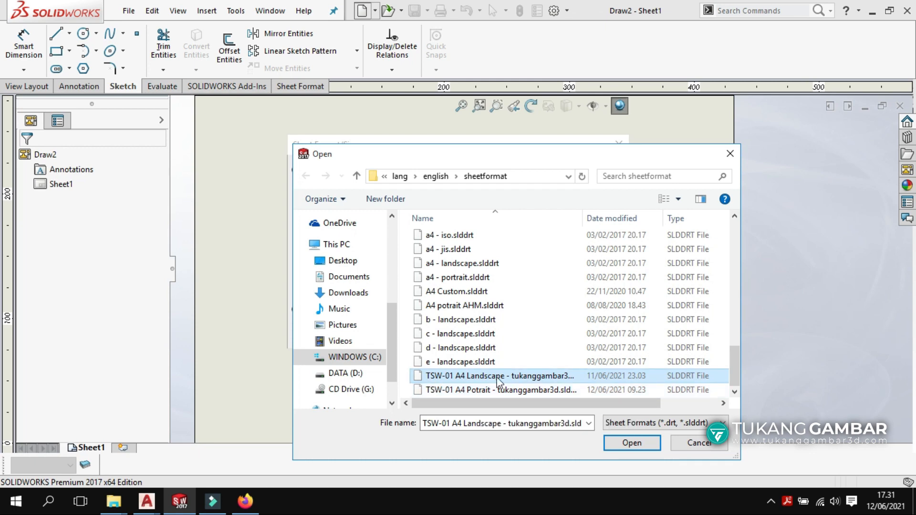
click(458, 391)
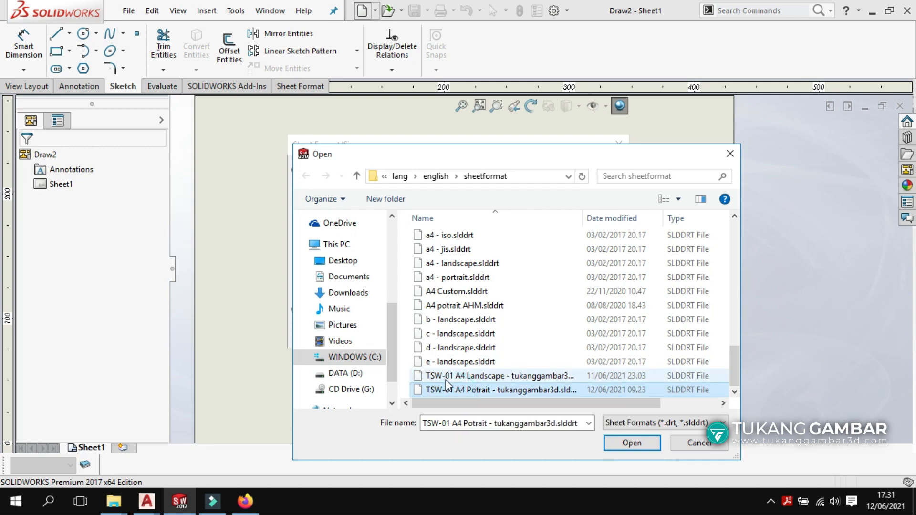
click(444, 377)
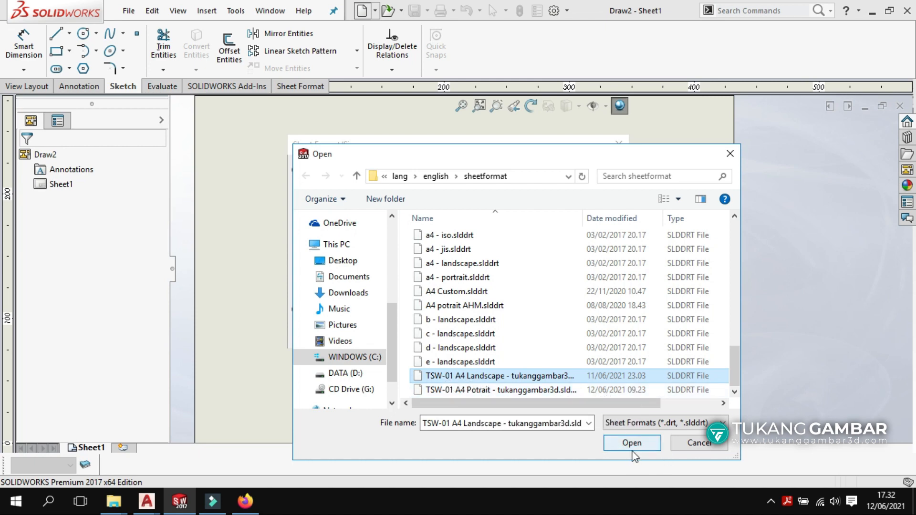
click(727, 155)
click(619, 144)
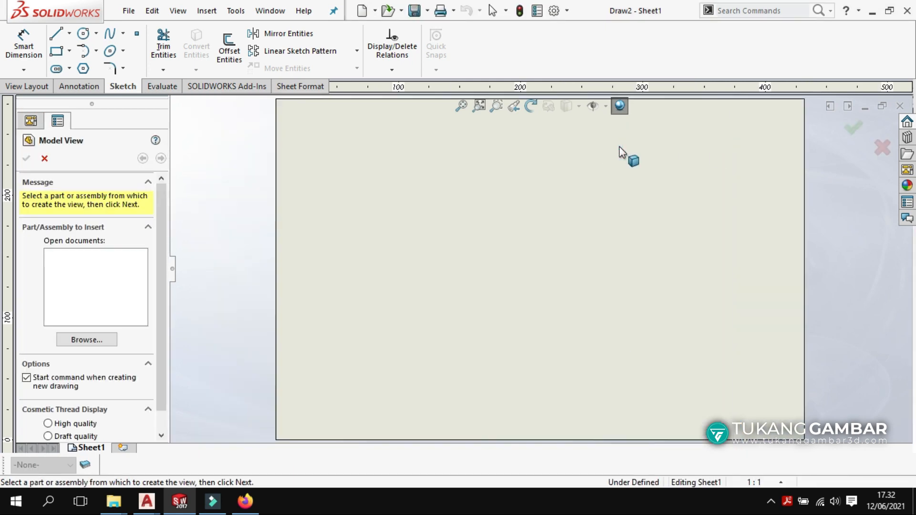
Close Draw2 and create a new part with a plain white background.
click(903, 107)
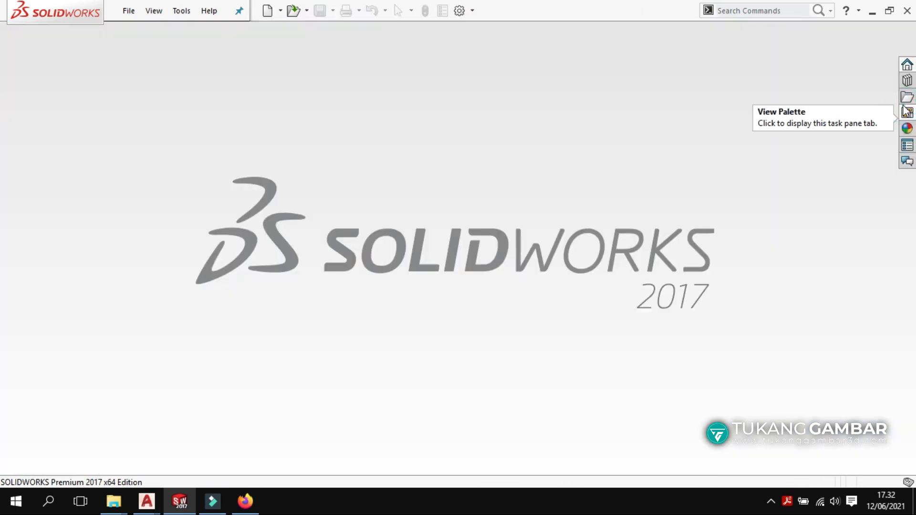
click(267, 11)
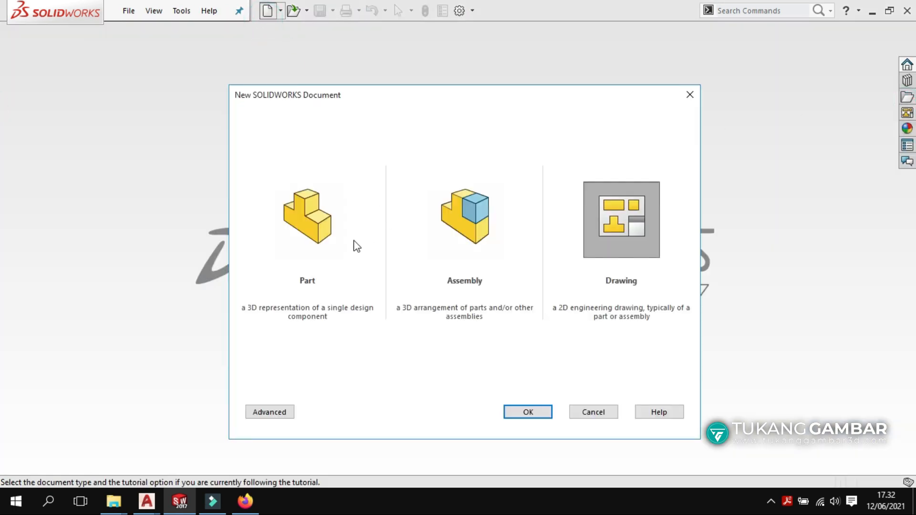
double_click(338, 225)
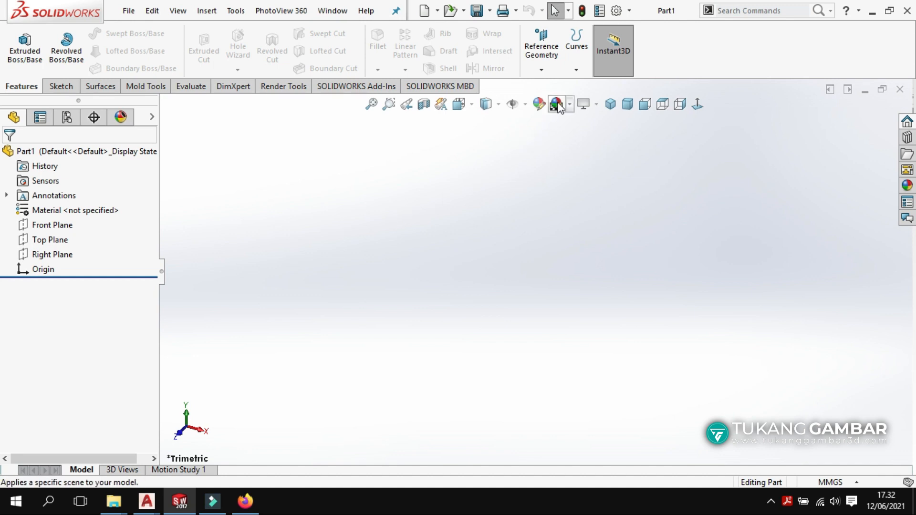
click(556, 104)
Sketch two concentric circles centred on the origin on the Front Plane.
click(66, 228)
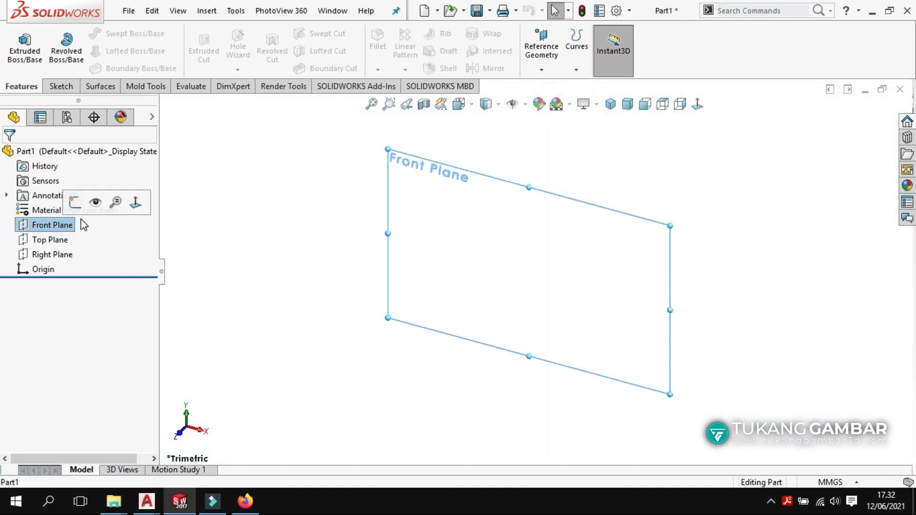
click(79, 201)
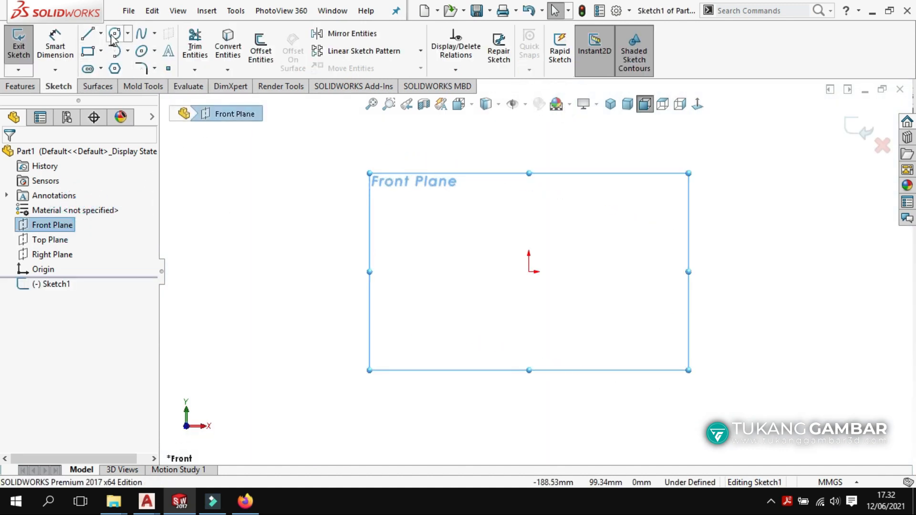
click(114, 34)
click(529, 272)
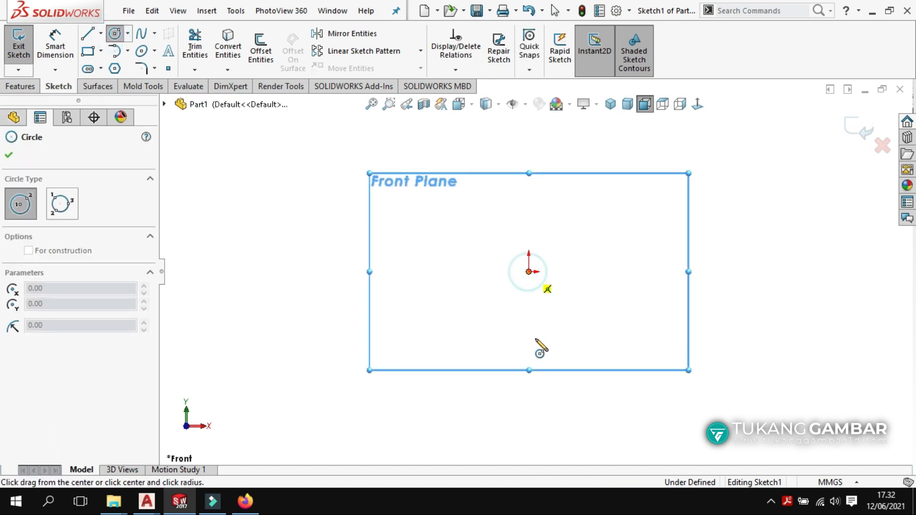
click(537, 338)
click(528, 272)
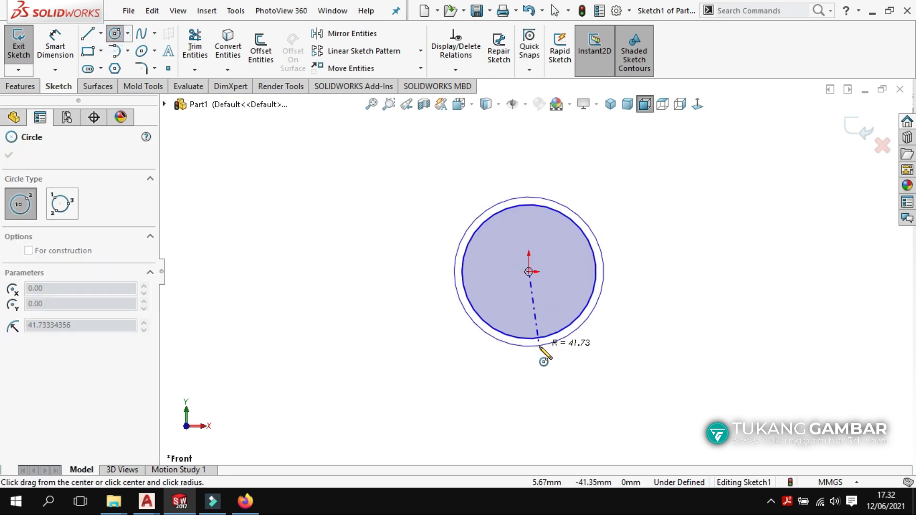
click(545, 367)
Dimension the outer circle's diameter to 100 mm.
click(55, 47)
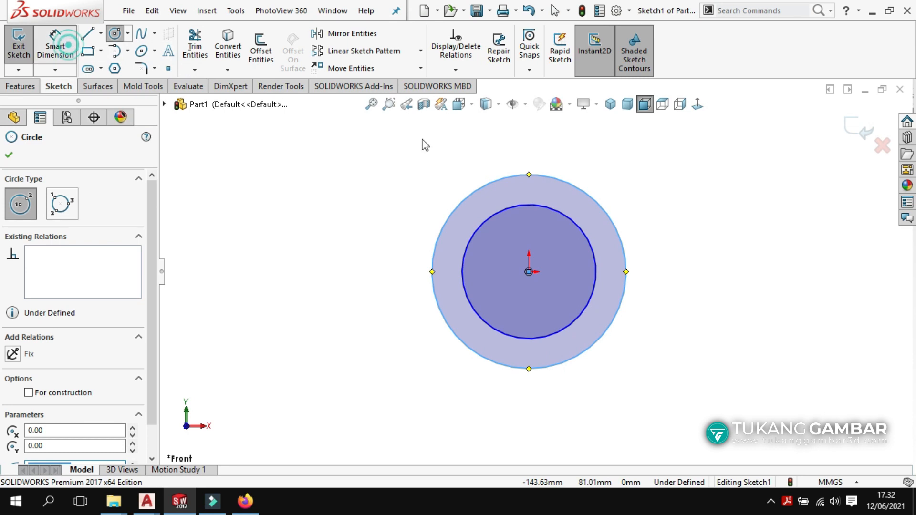
click(627, 285)
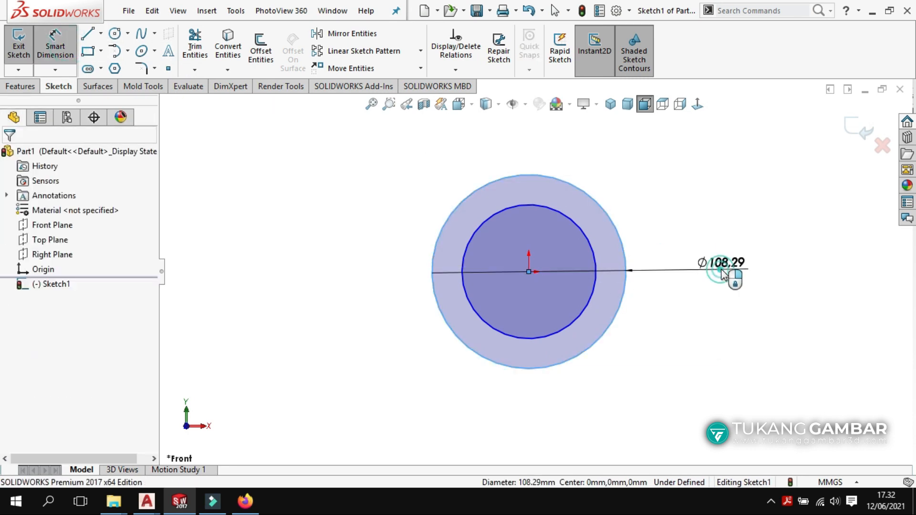
click(721, 269)
text(100)
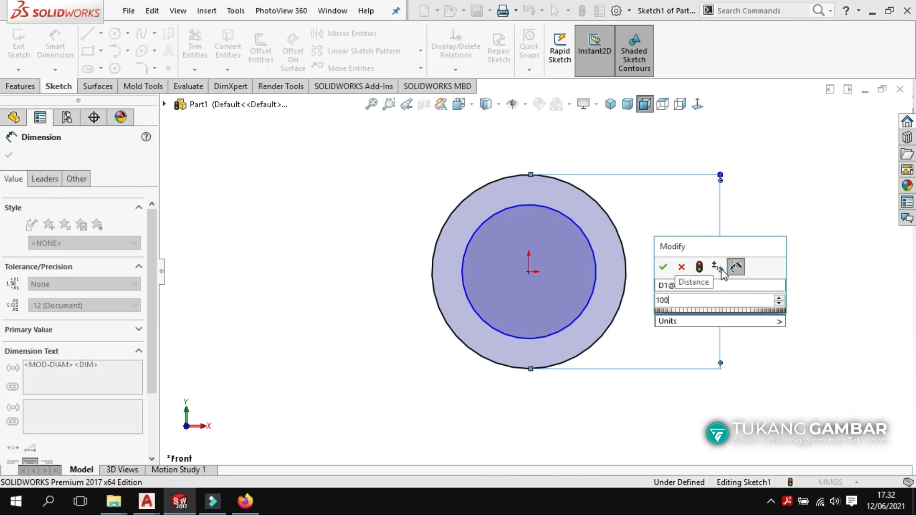
key(Return)
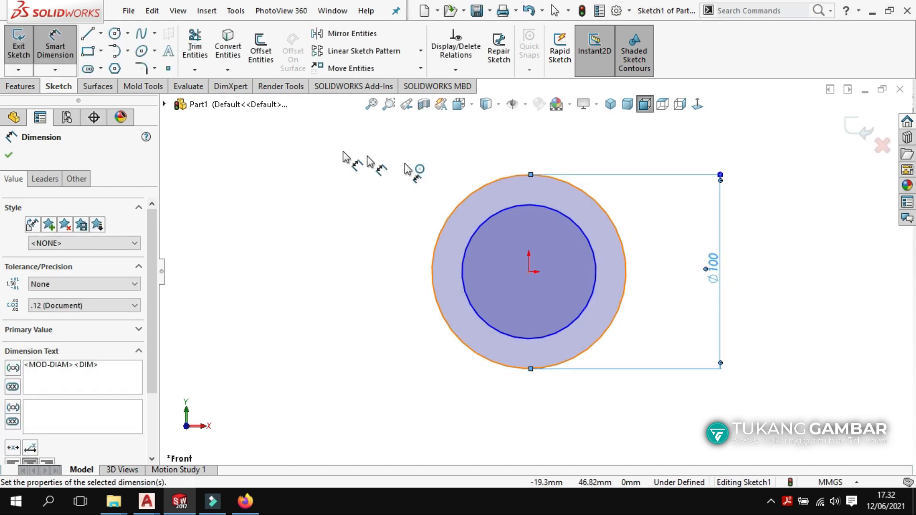
click(27, 88)
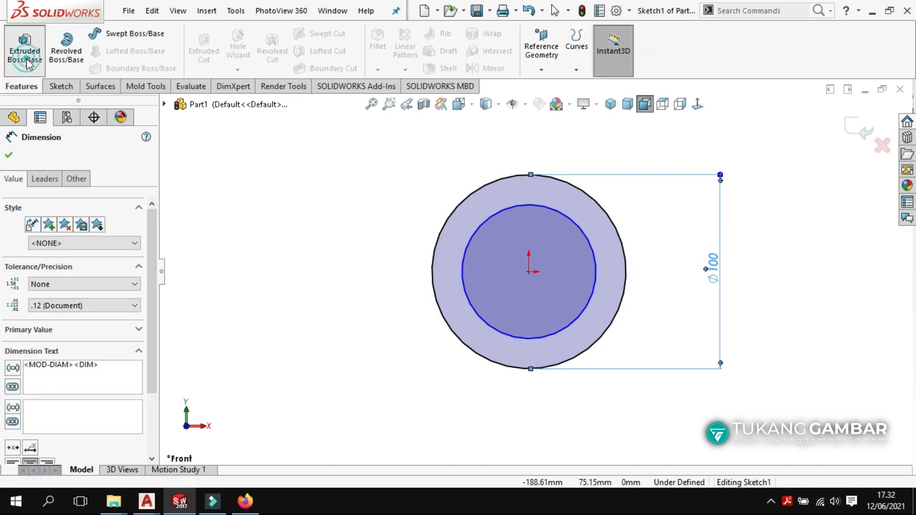
click(24, 57)
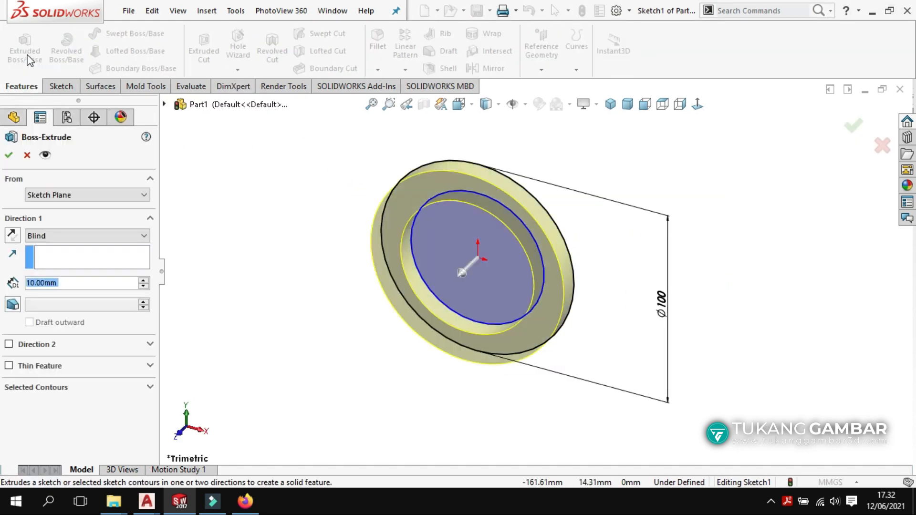
Extrude the ring sketch 126 mm into a hollow tube.
drag(462, 286, 285, 206)
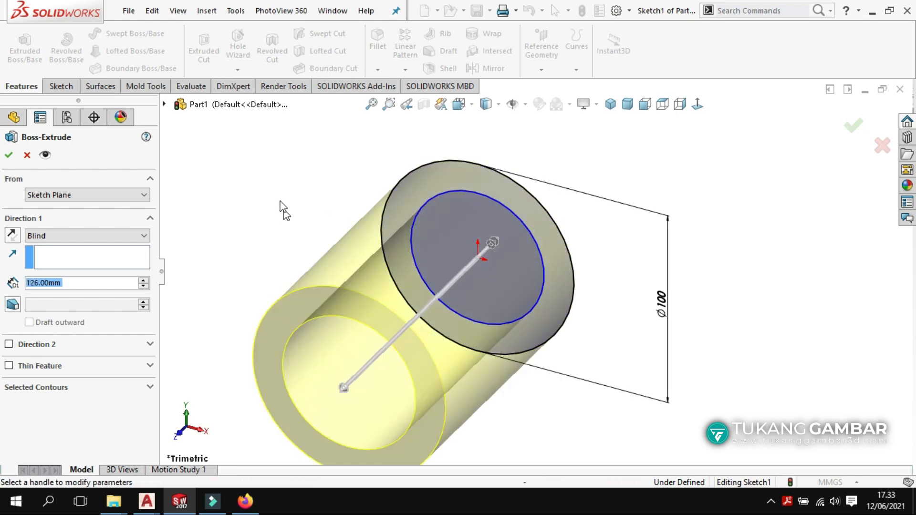
click(8, 154)
middle_drag(262, 207, 600, 243)
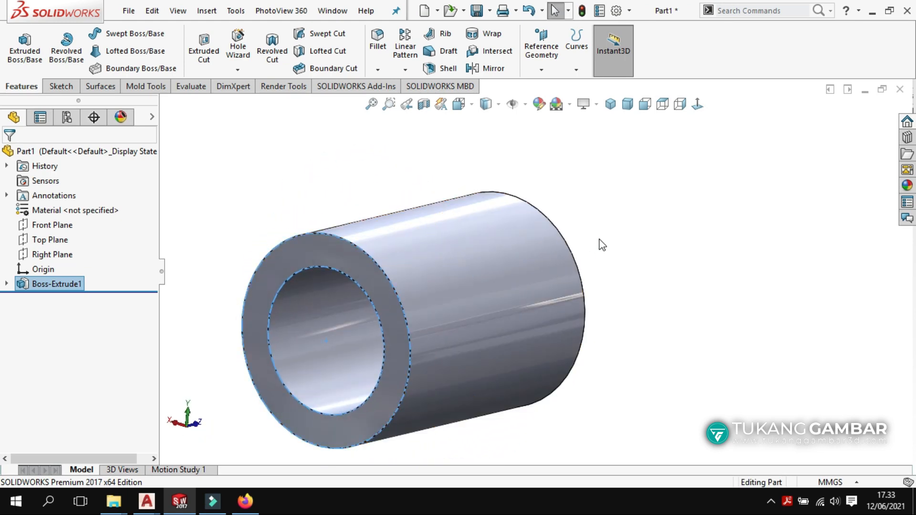
click(601, 245)
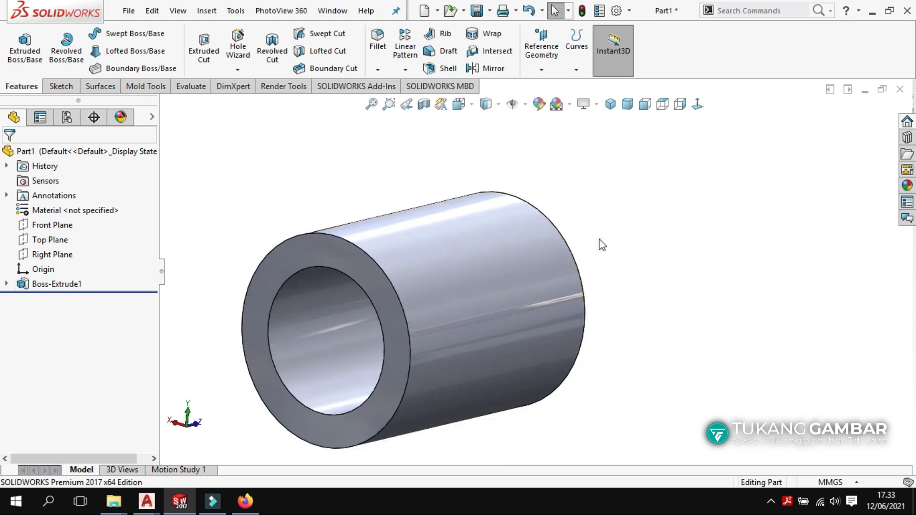
Save the part as fefs.
click(477, 10)
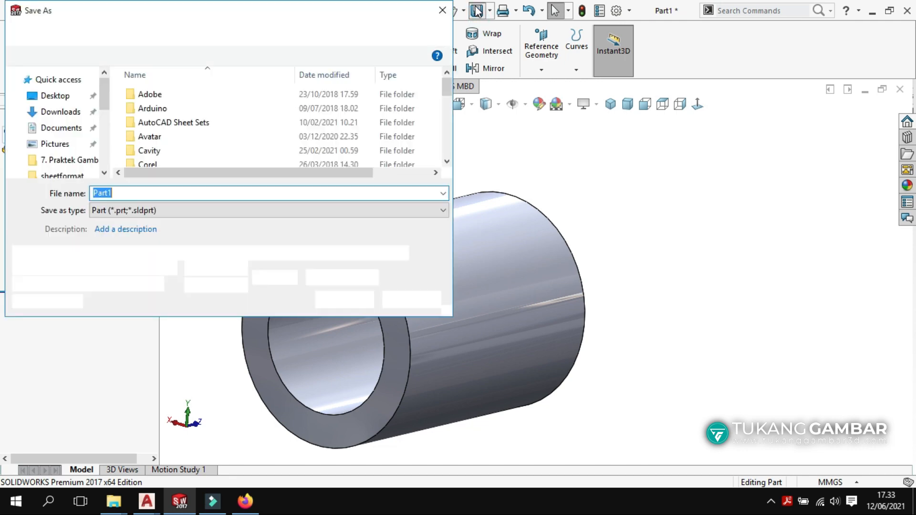
double_click(154, 192)
text(f)
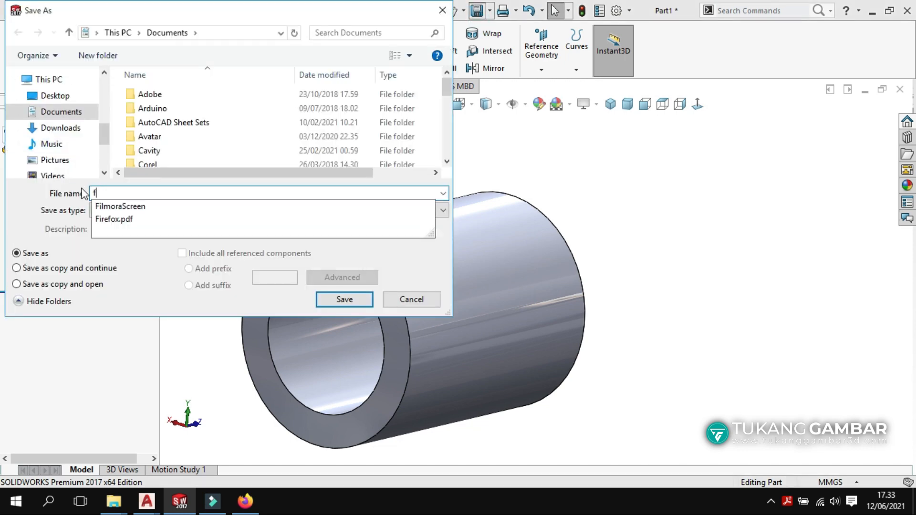
text(efs)
click(361, 298)
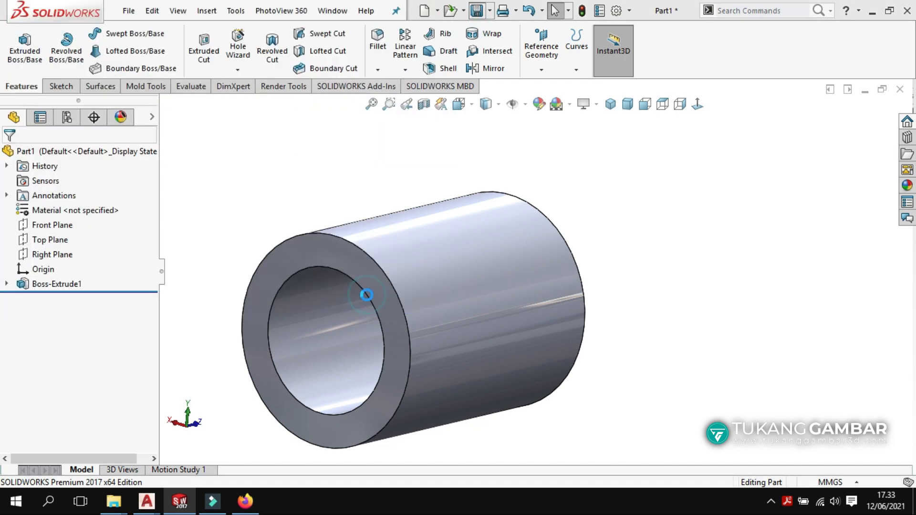
Create a new drawing using the TSW-01 A4 Landscape sheet format.
click(424, 11)
double_click(632, 222)
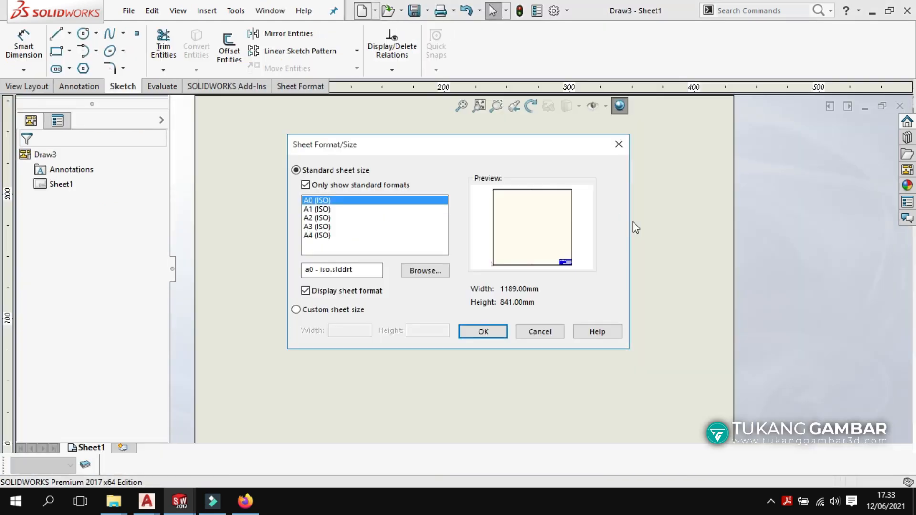
click(424, 271)
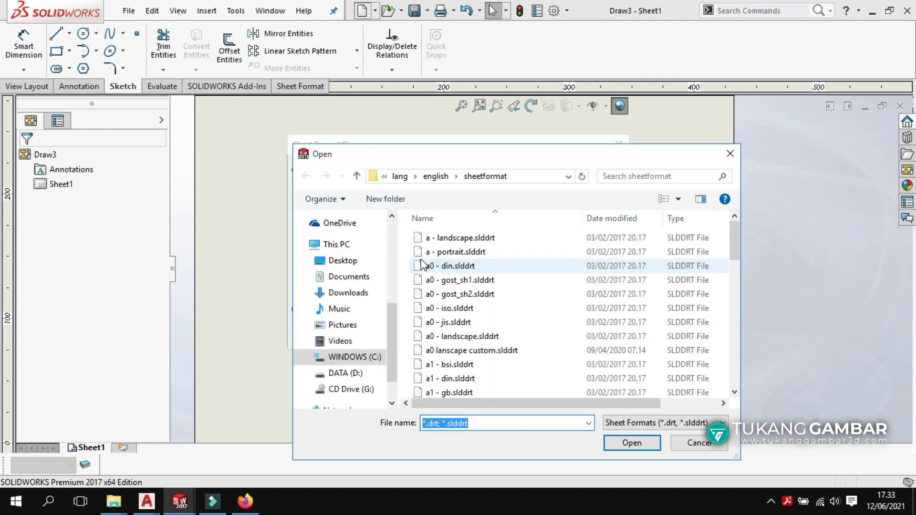
scroll(480, 312, down, 8)
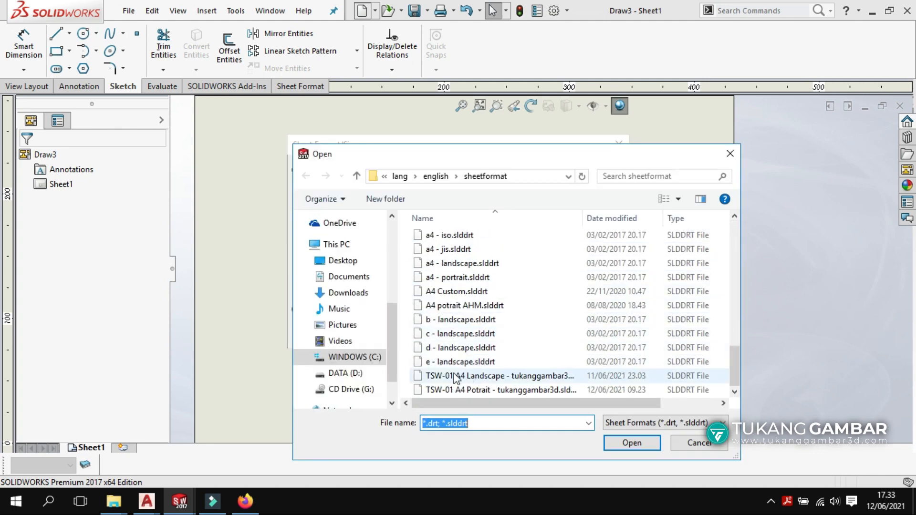
click(464, 379)
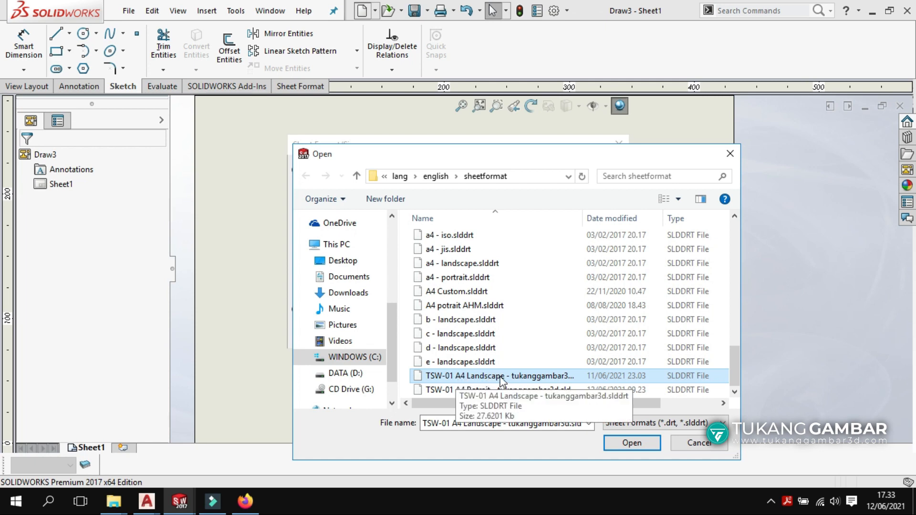
click(631, 443)
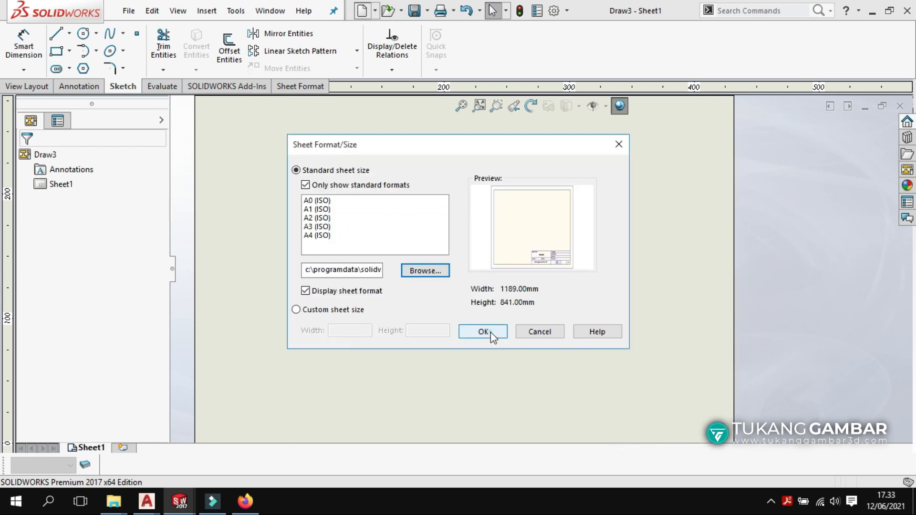
click(491, 332)
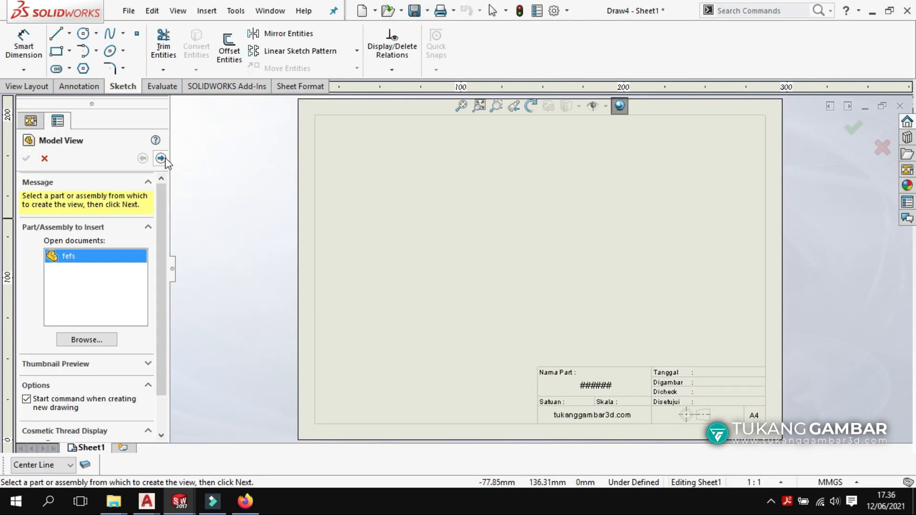
Place the fefs tube's circular end view and projected side views on the sheet.
click(160, 158)
click(453, 242)
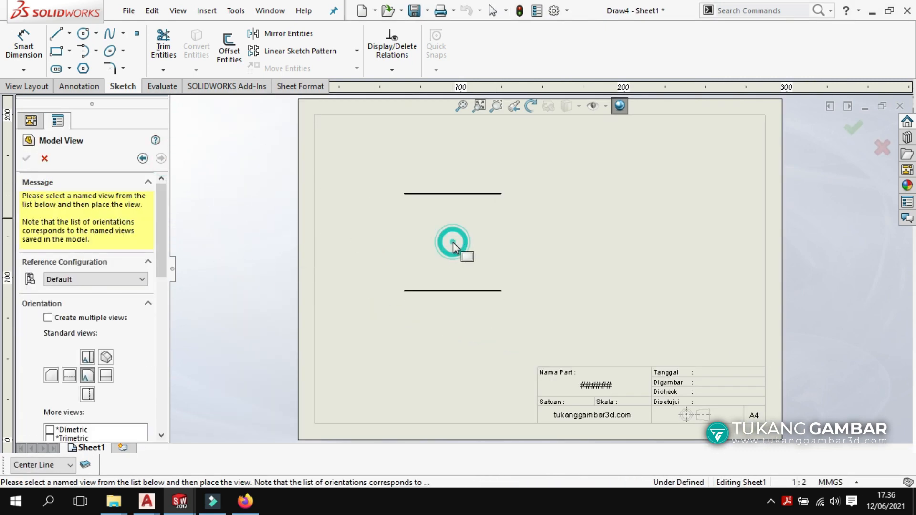
click(621, 260)
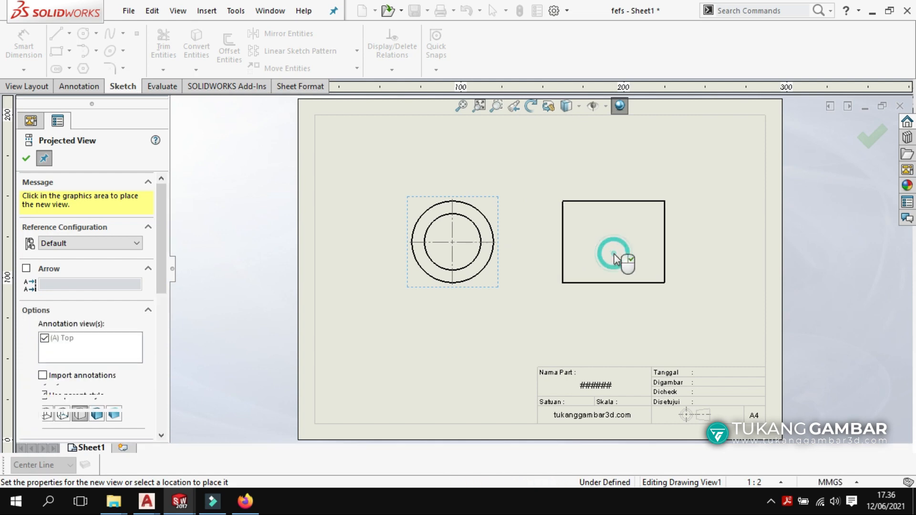
click(245, 283)
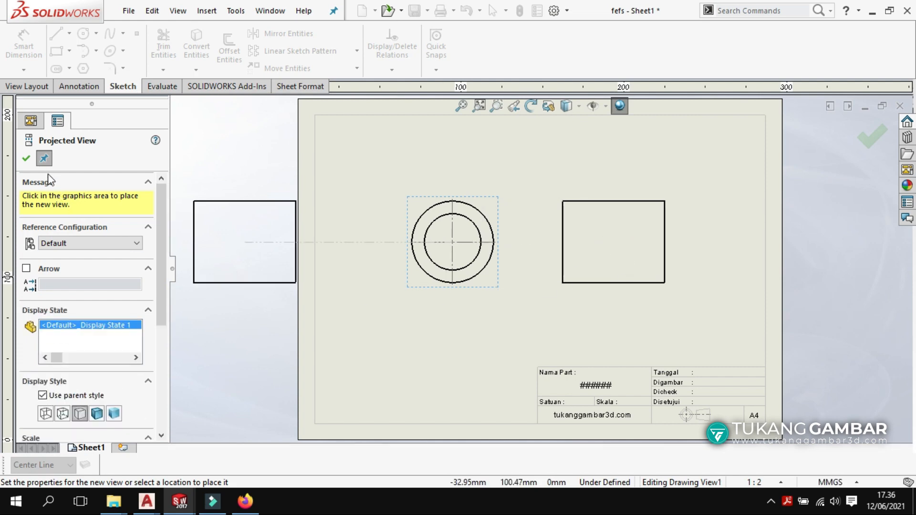
click(24, 161)
Set the right side view to show hidden bore lines.
click(559, 200)
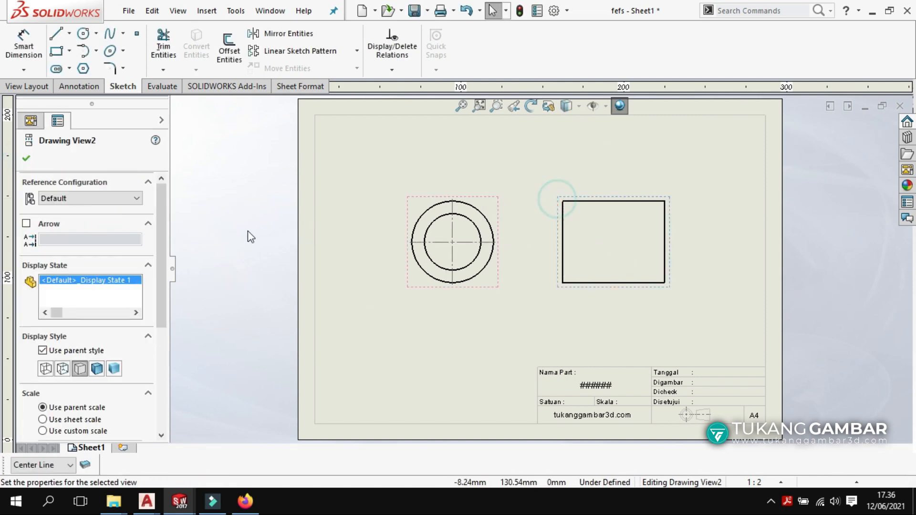
click(62, 368)
click(26, 158)
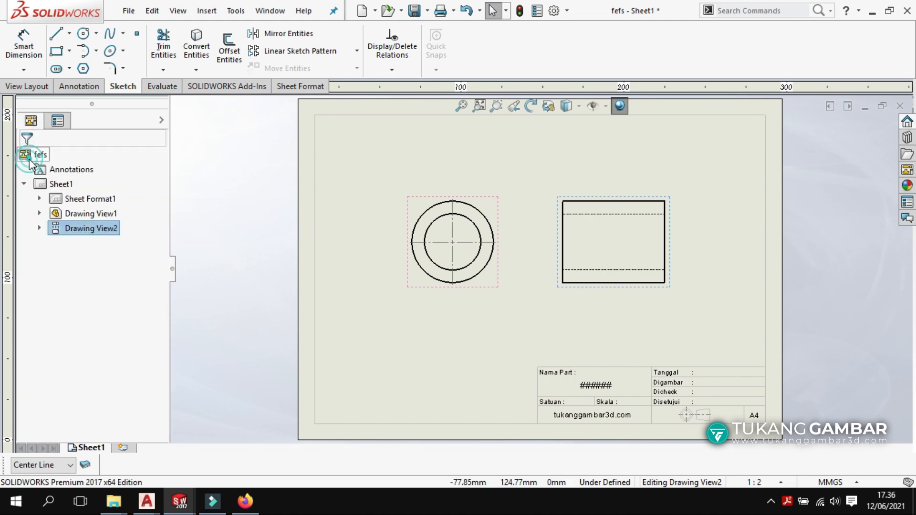
click(842, 374)
scroll(687, 409, down, 5)
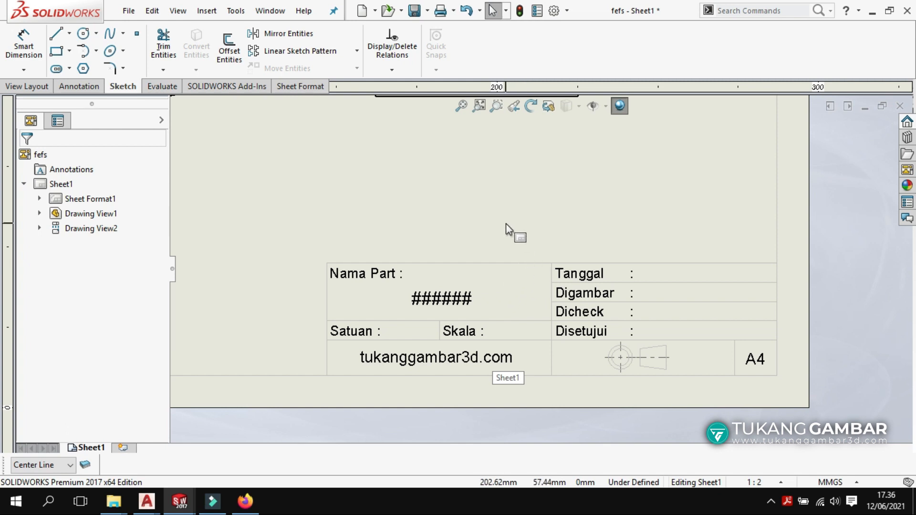
In the sheet format, enter part name 'Budhing' and institution 'Universitas Tukang Gambar'.
right_click(492, 197)
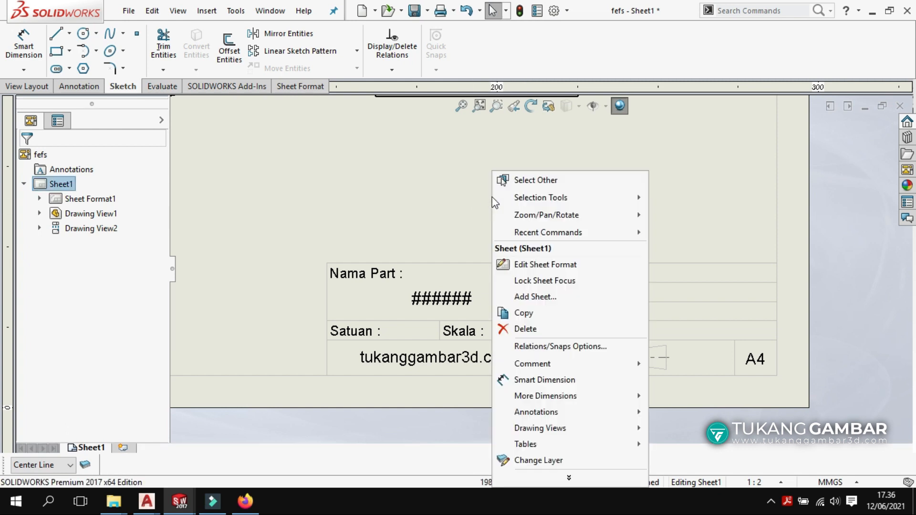
click(531, 267)
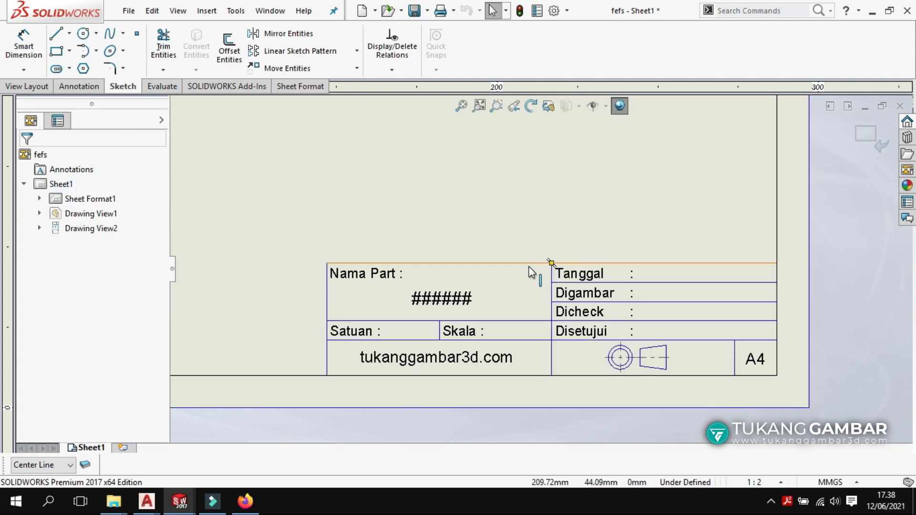
double_click(435, 303)
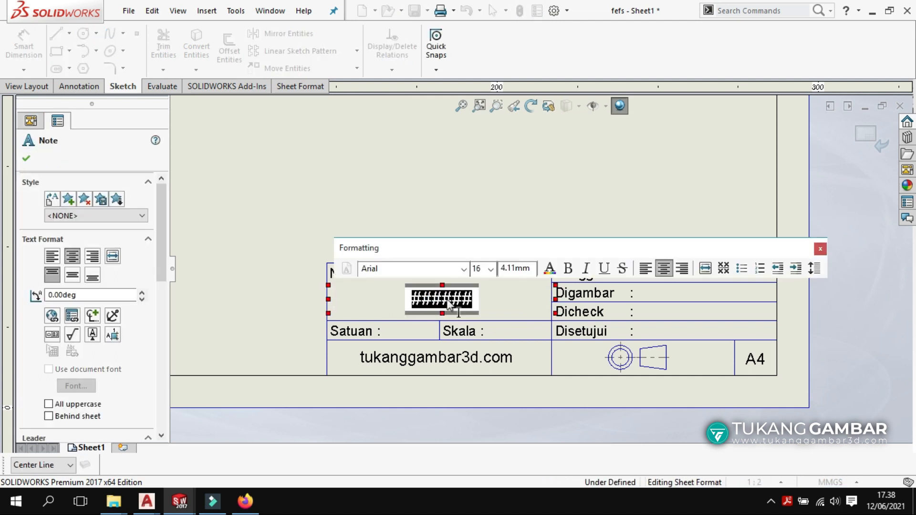
text(Bud)
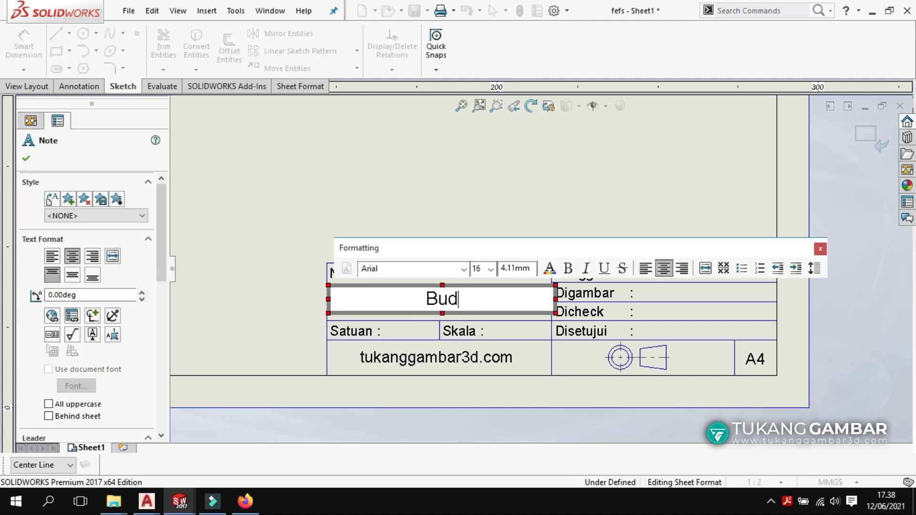
text(hing)
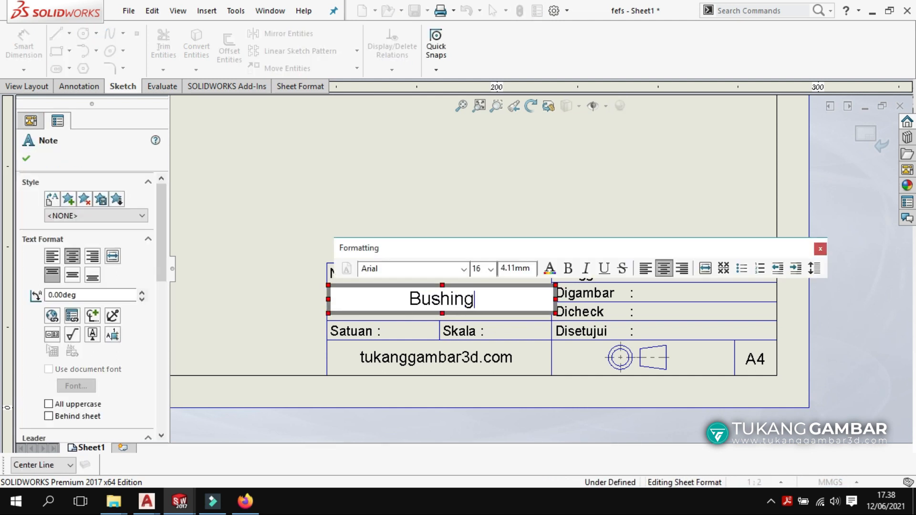
click(434, 359)
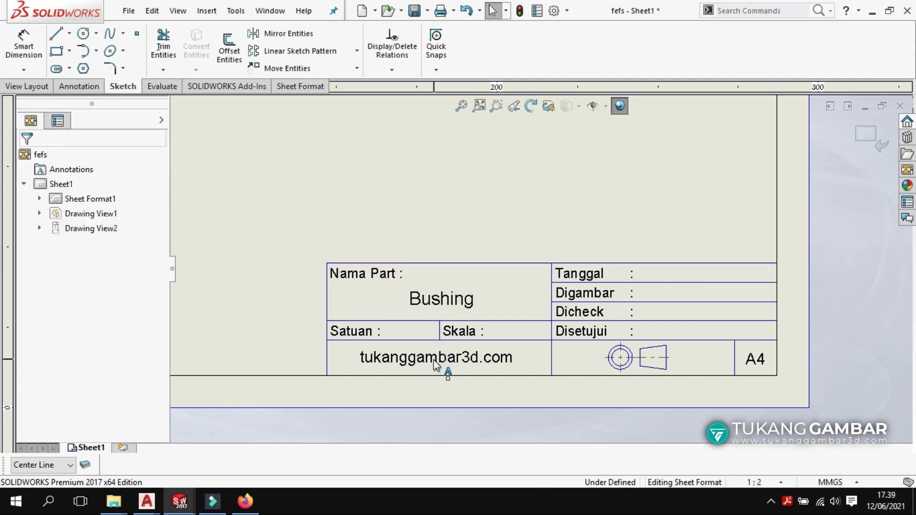
double_click(431, 359)
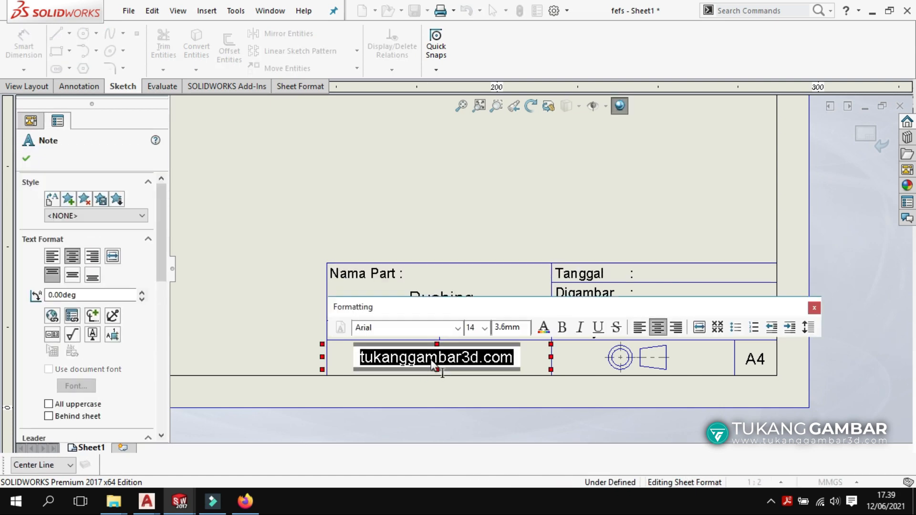
text(Univ)
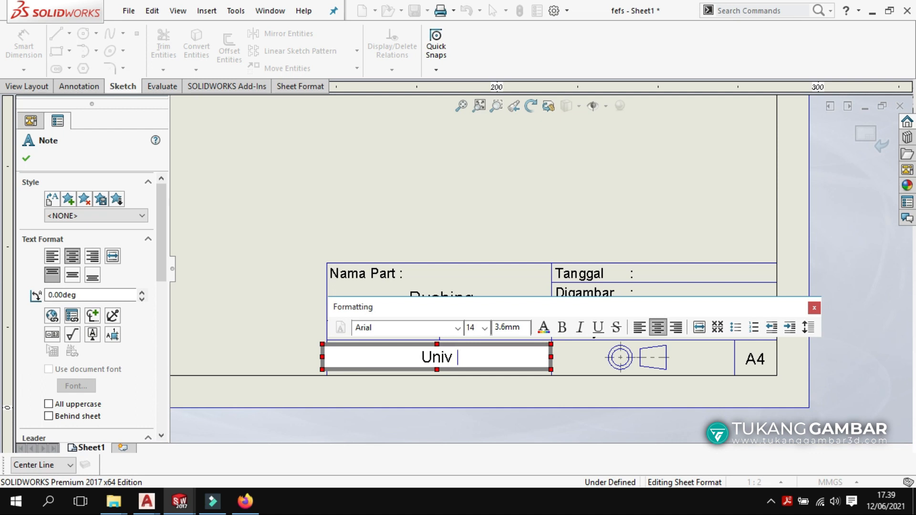
text(ersitas T)
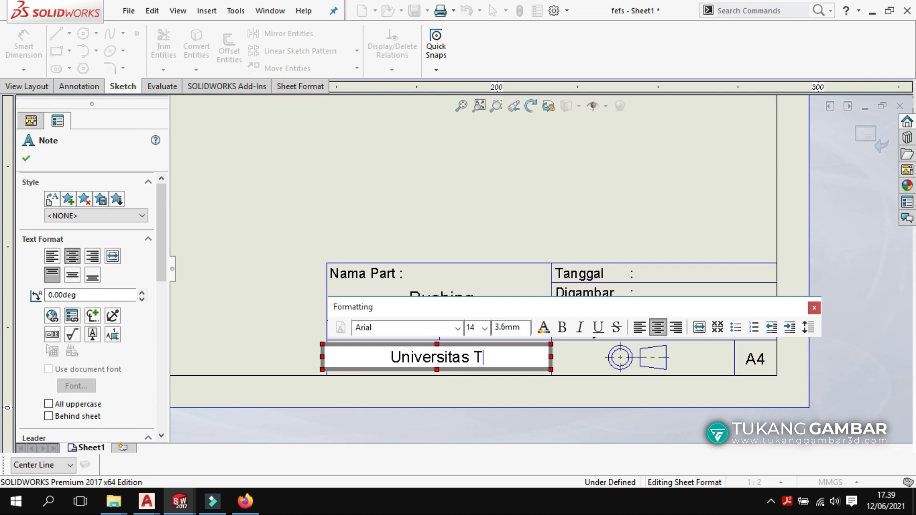
text(ukang Gambar)
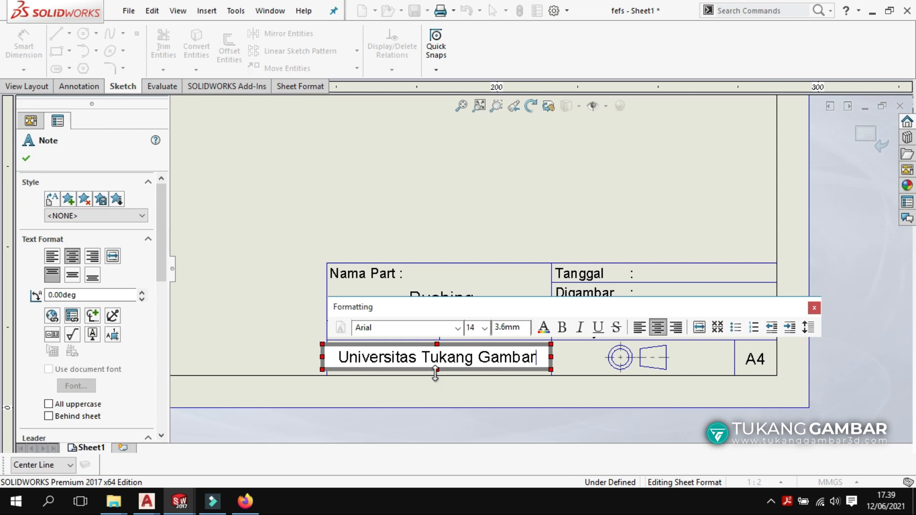
click(444, 389)
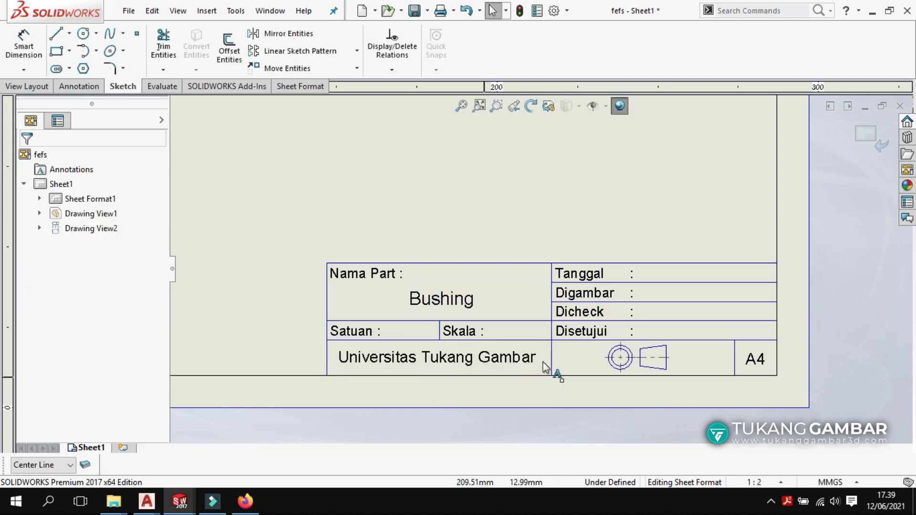
Add the date ': 12 Juni 2021' and the drafter's name, then exit sheet format editing.
click(655, 272)
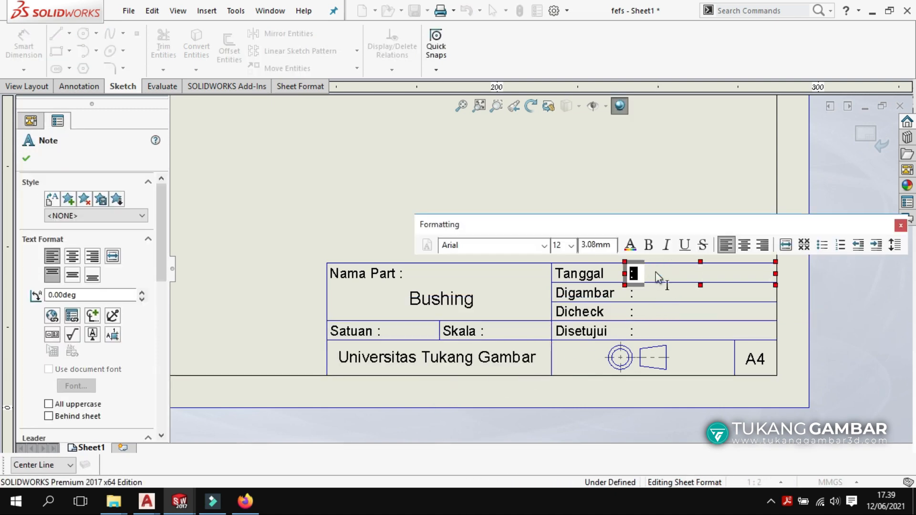
text(: 12 Jun)
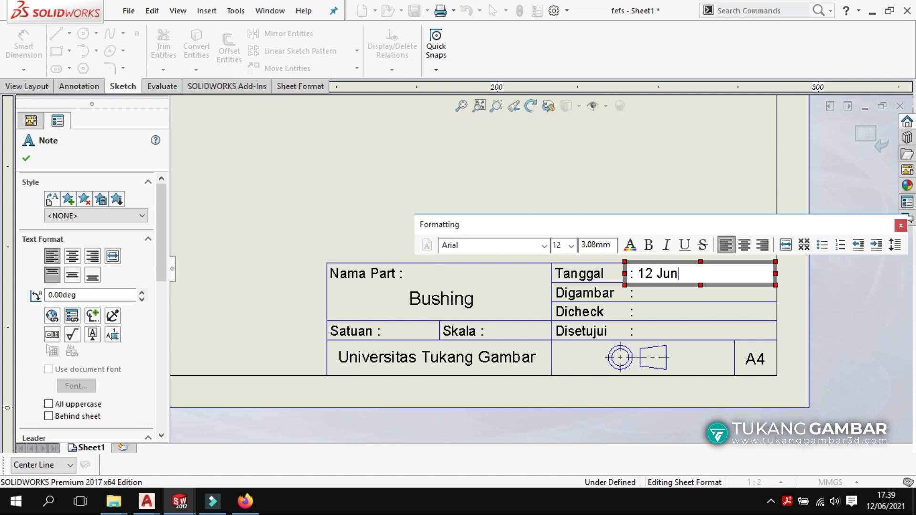
text(i 2021)
key(Escape)
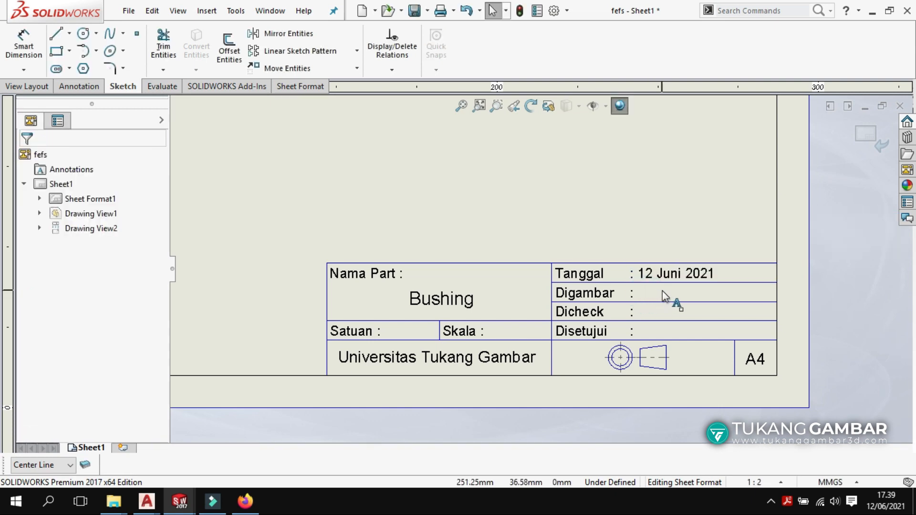
click(671, 294)
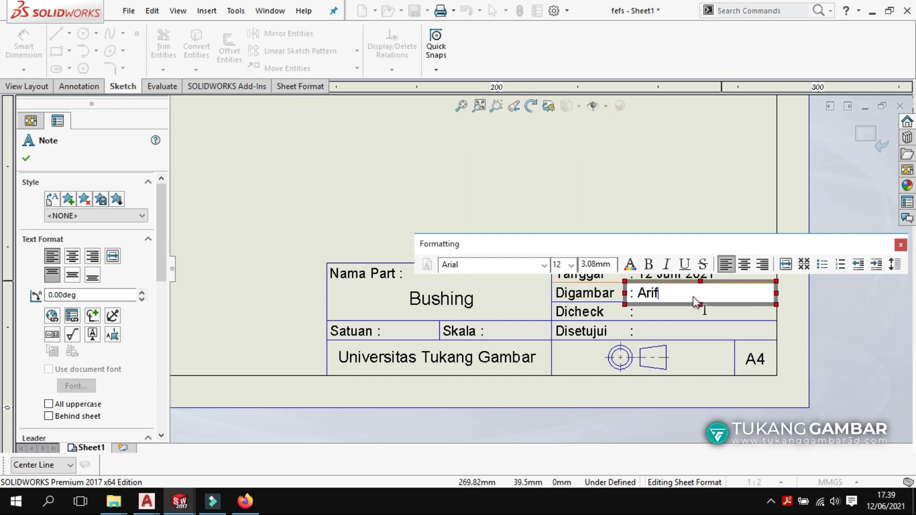
click(689, 215)
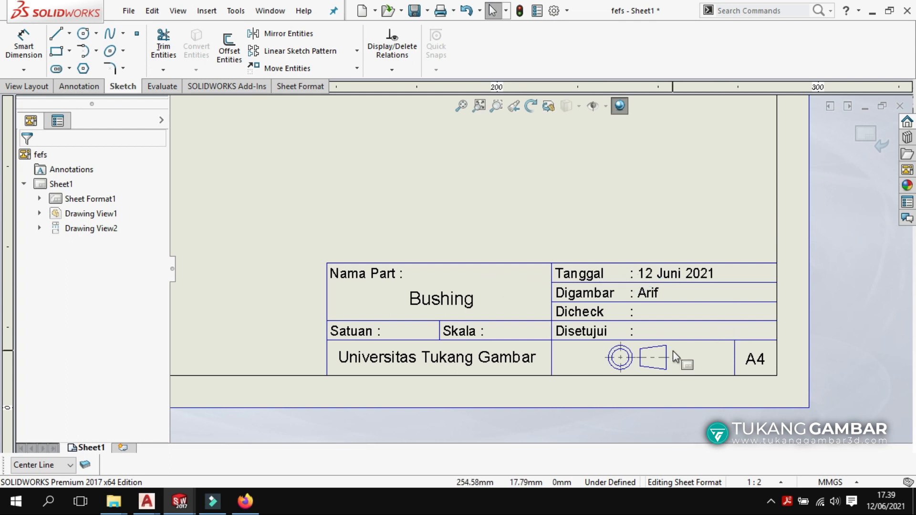
click(867, 134)
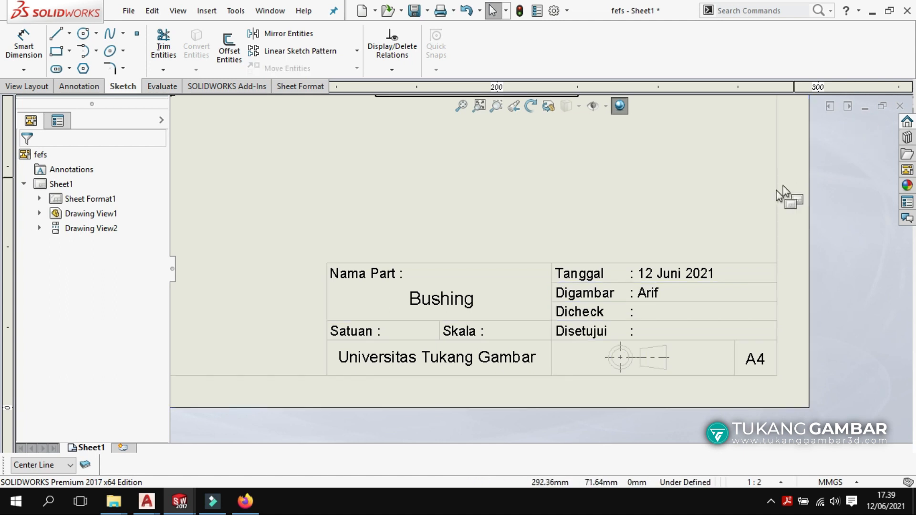
Print the drawing on A4 landscape to PDFCreator after previewing, and save the PDF.
scroll(704, 230, up, 5)
scroll(479, 179, down, 1)
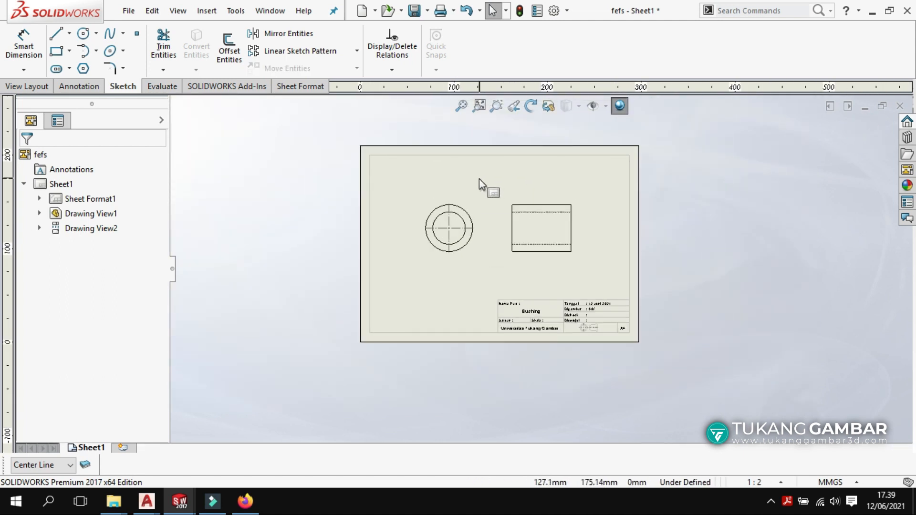
scroll(479, 179, down, 1)
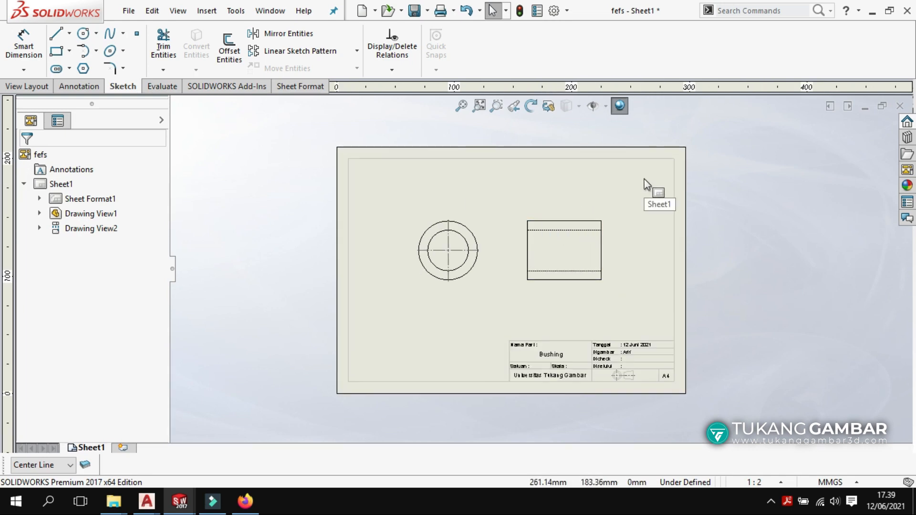
click(440, 13)
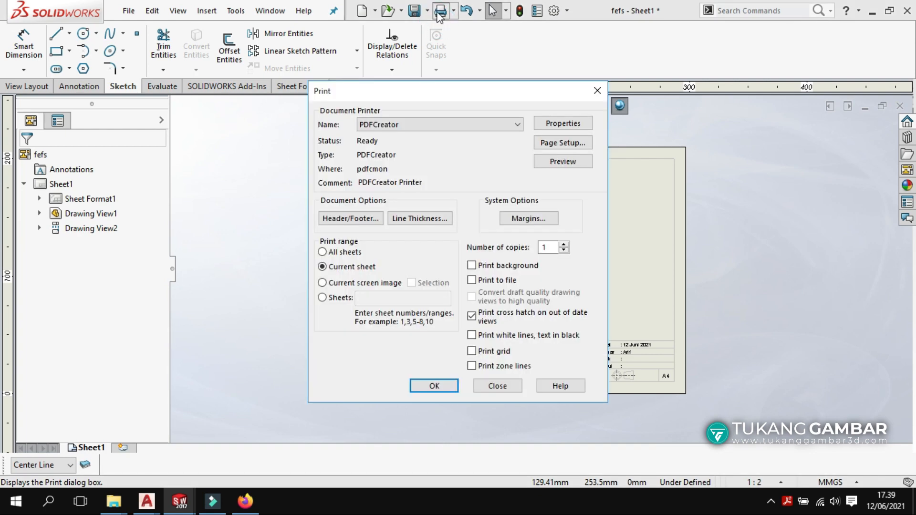
click(557, 142)
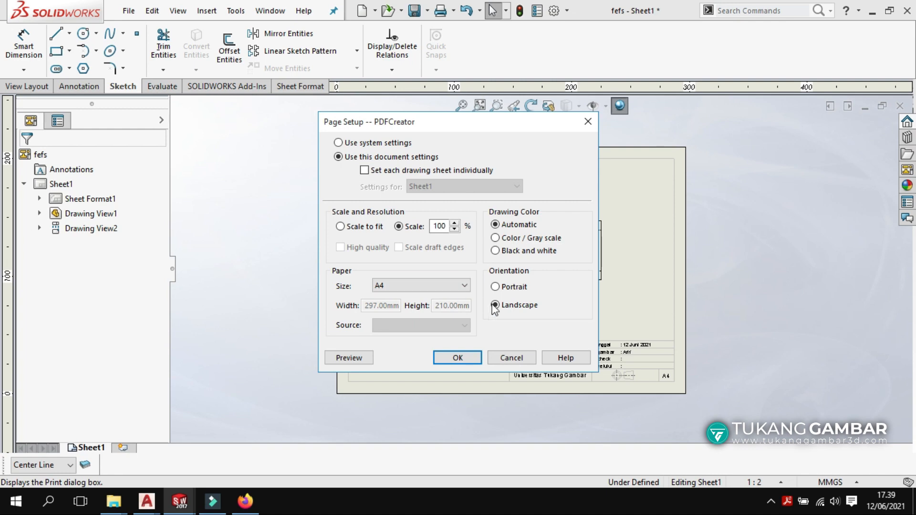
click(458, 358)
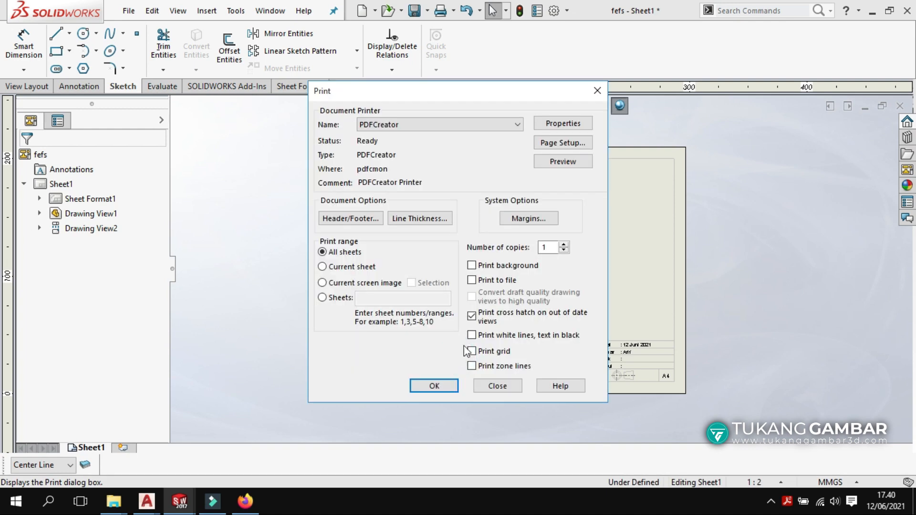
click(562, 162)
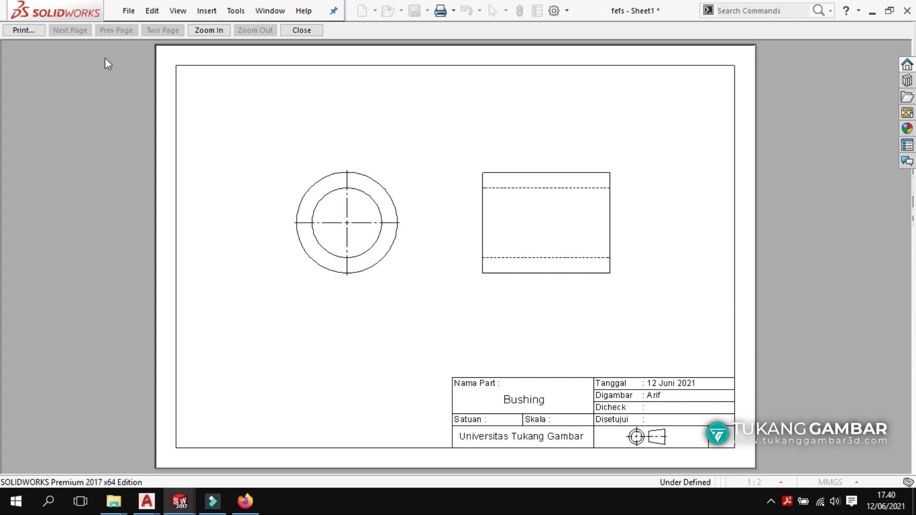
click(30, 29)
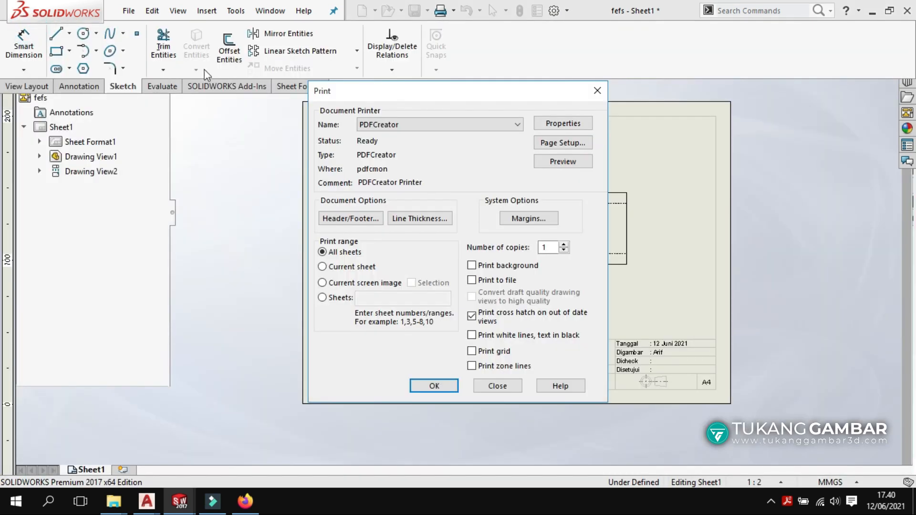
click(446, 387)
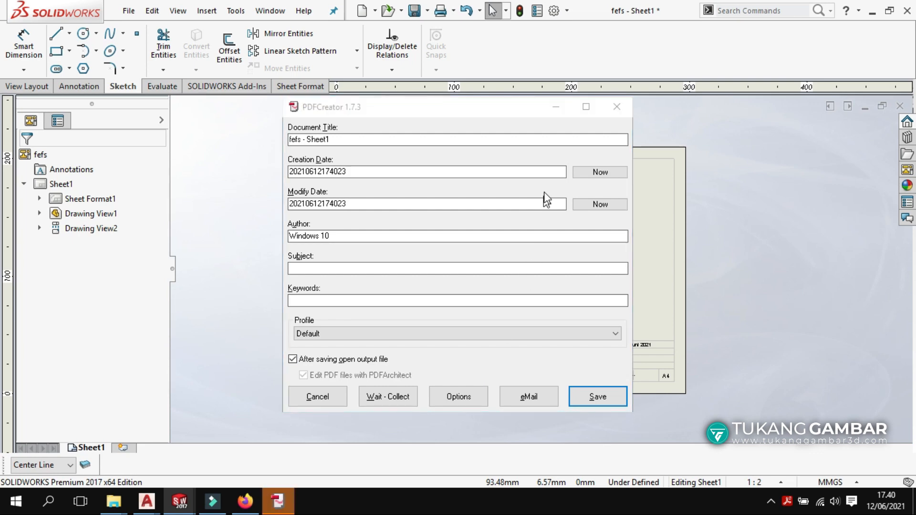
click(596, 397)
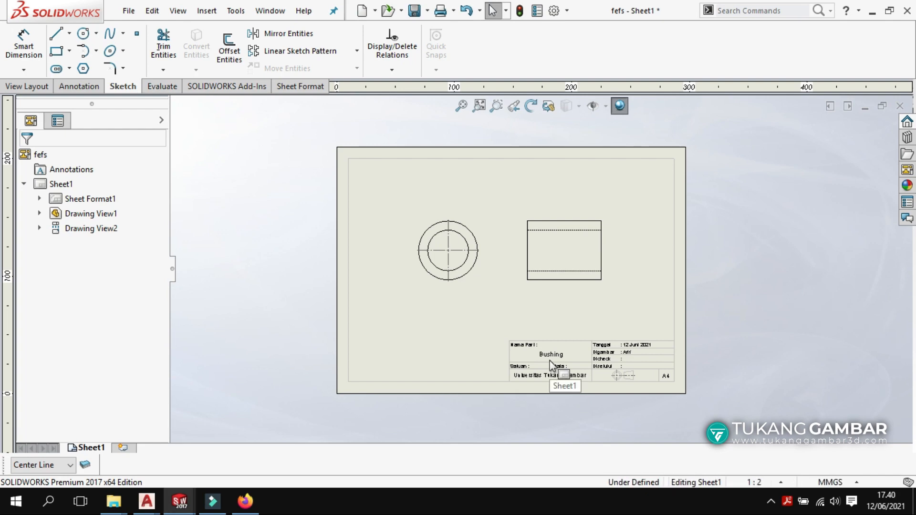